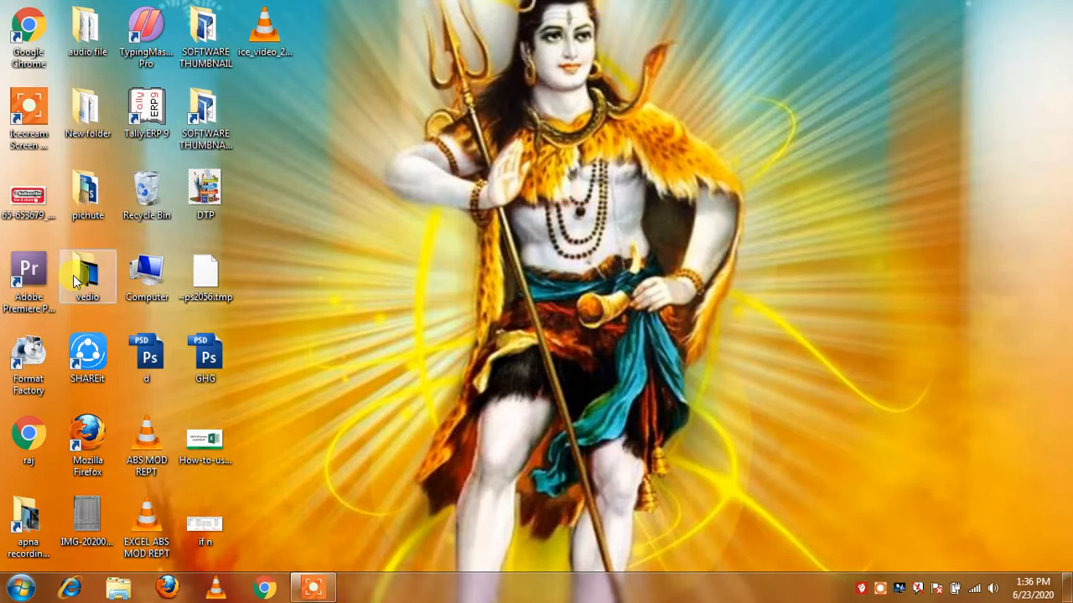
Open the SUDHA RESULT workbook in Microsoft Excel and go to the SALARY TA DA HRA & POST & RANK sheet.
click(19, 585)
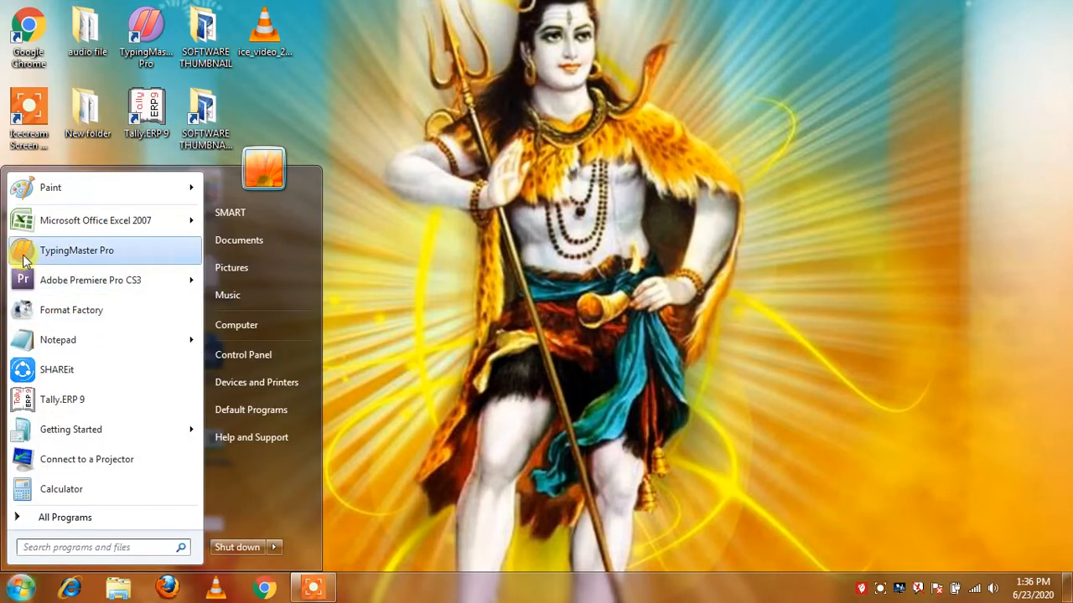
click(61, 213)
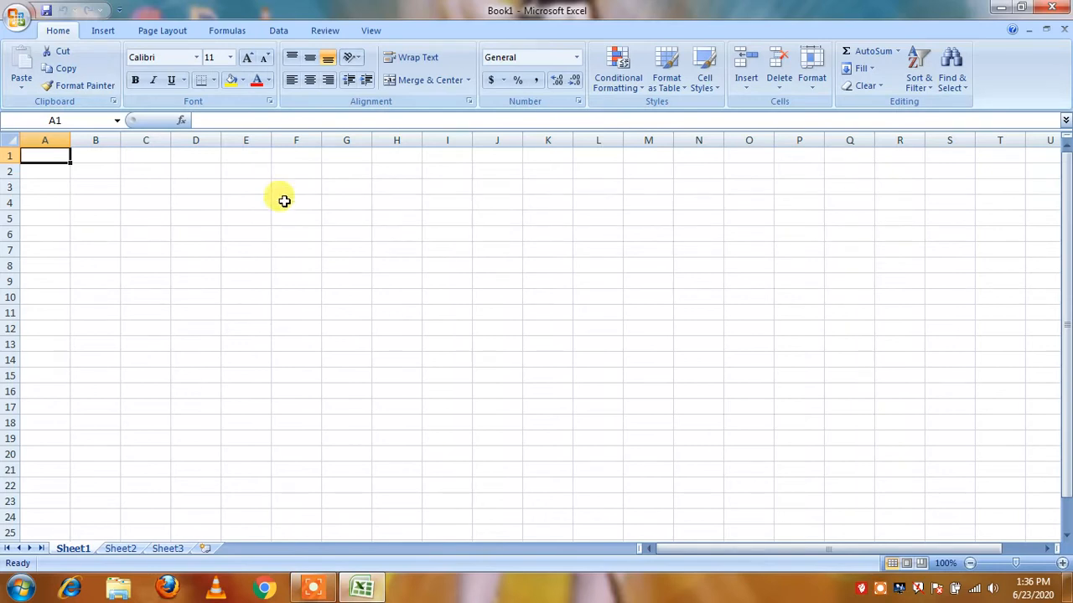
click(17, 17)
click(142, 67)
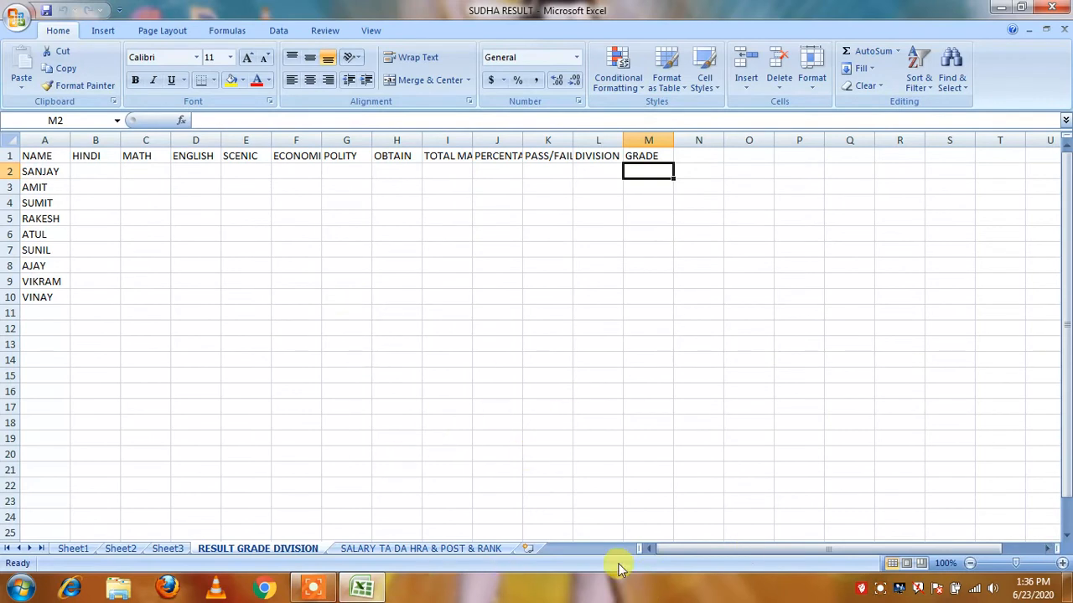
click(445, 551)
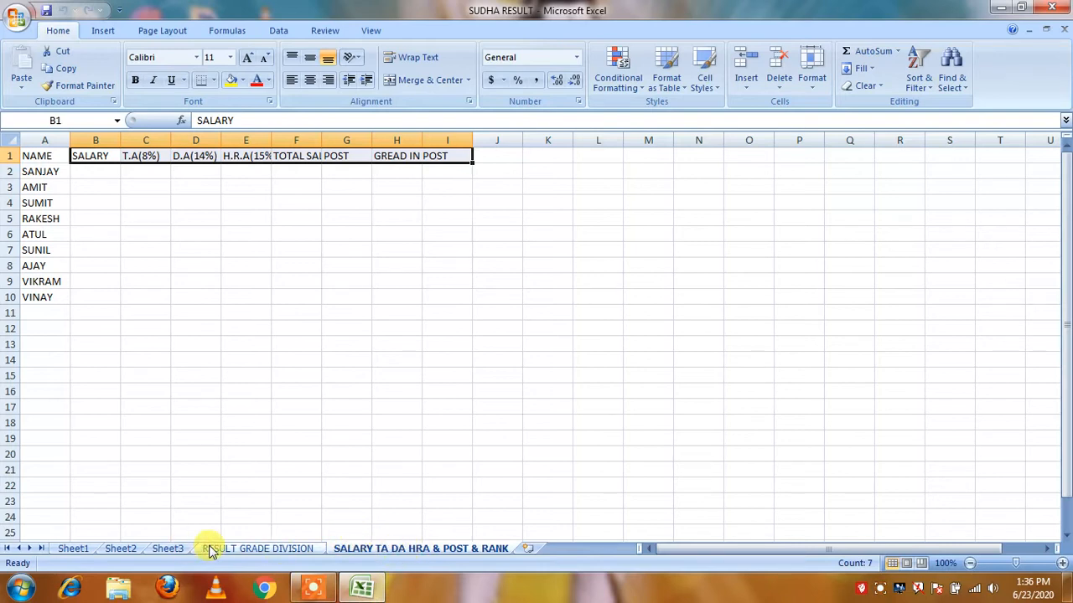
Rename the Sheet3 worksheet as RIGHT.
right_click(168, 550)
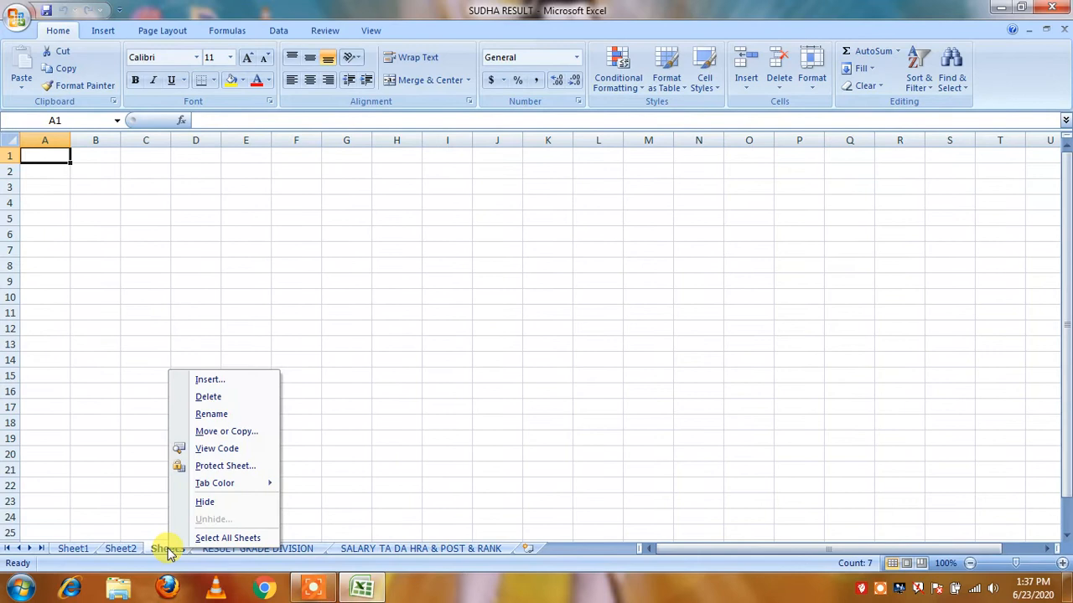
click(211, 415)
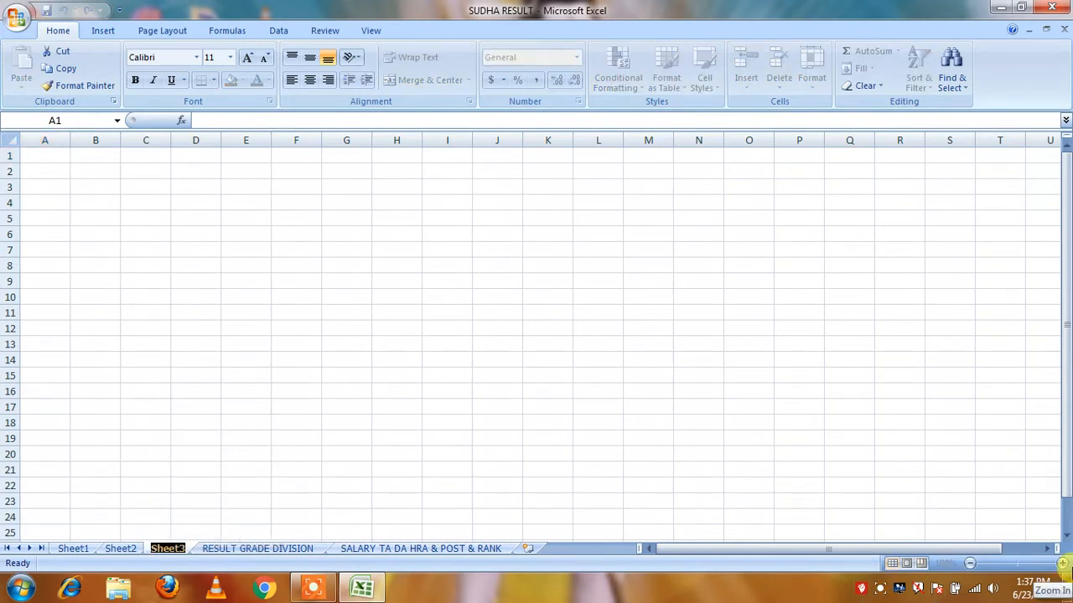
text(RIGH)
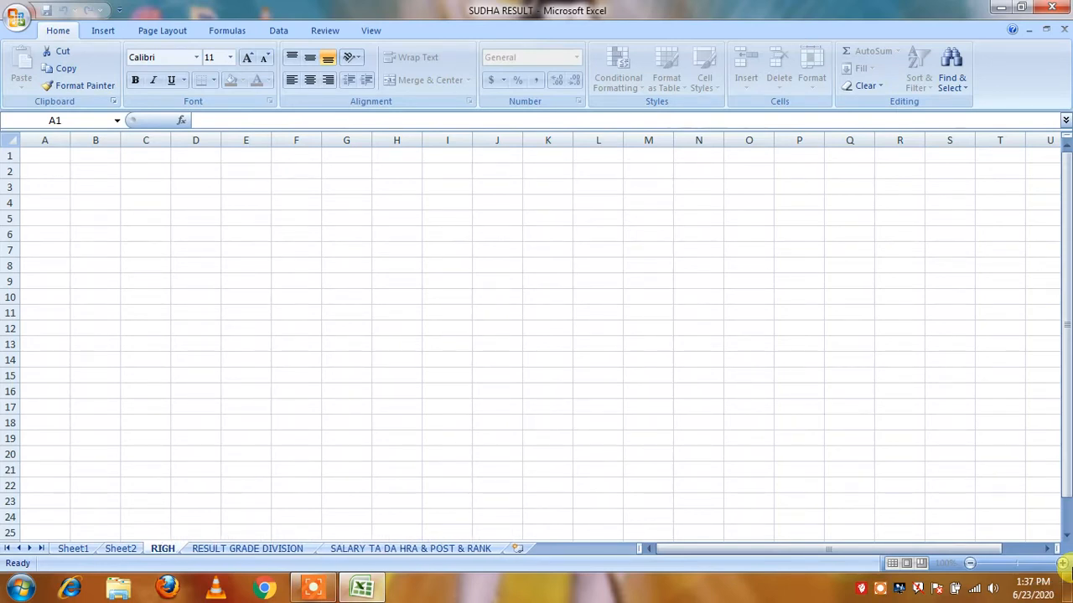
text(T)
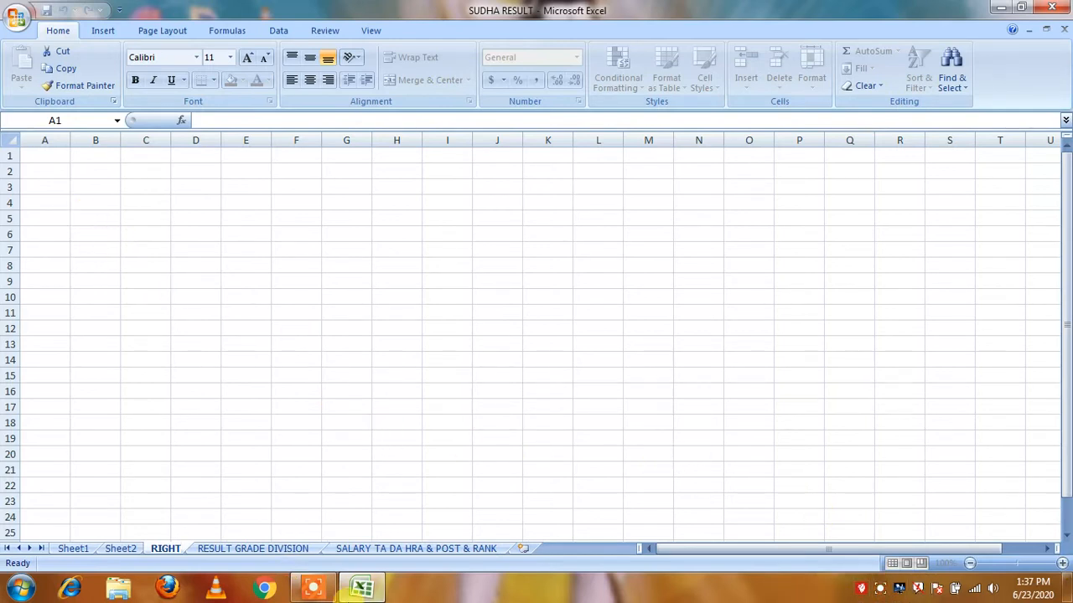
On the SALARY TA DA HRA & POST & RANK sheet, add another employee's name in cell A11.
click(413, 546)
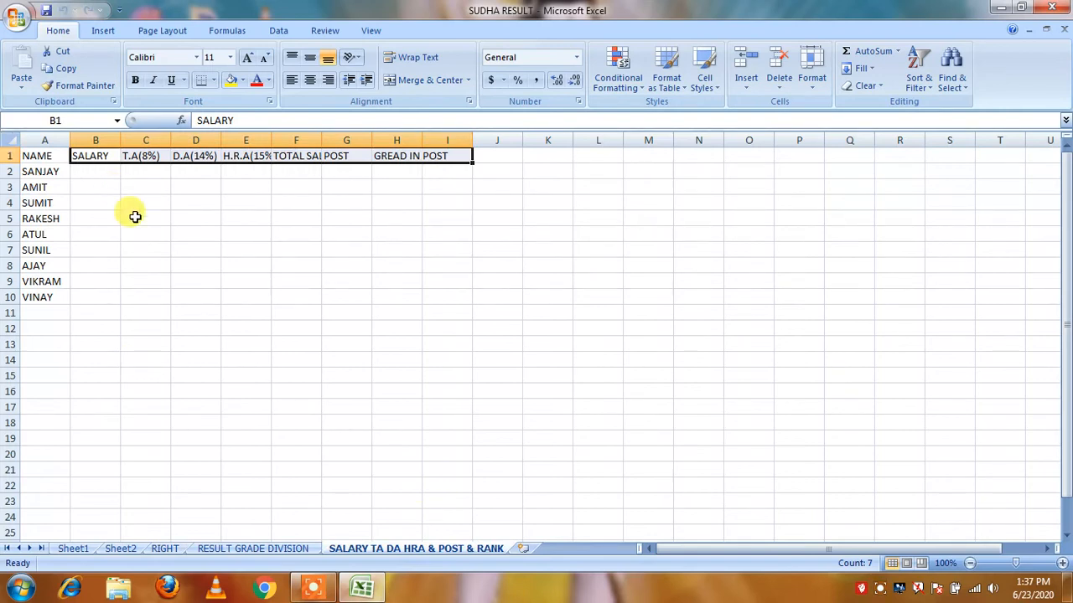
click(92, 172)
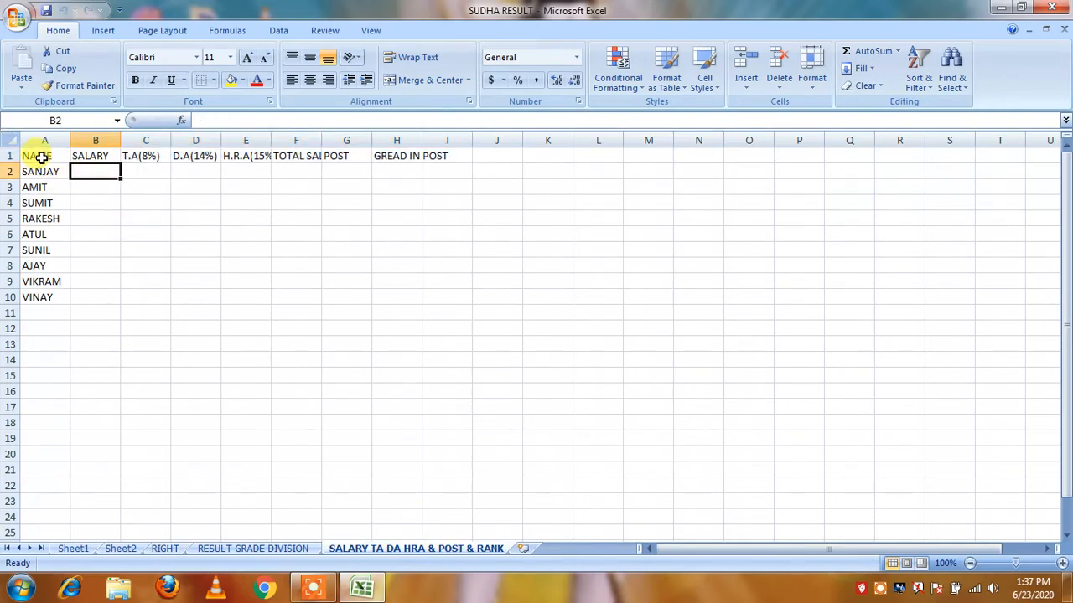
click(40, 155)
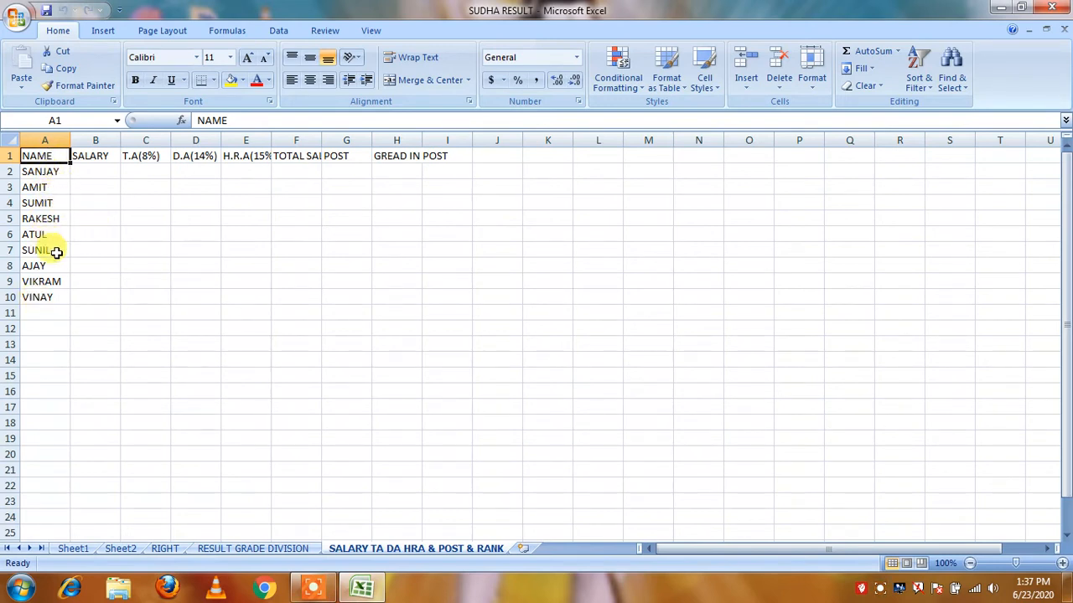
click(39, 306)
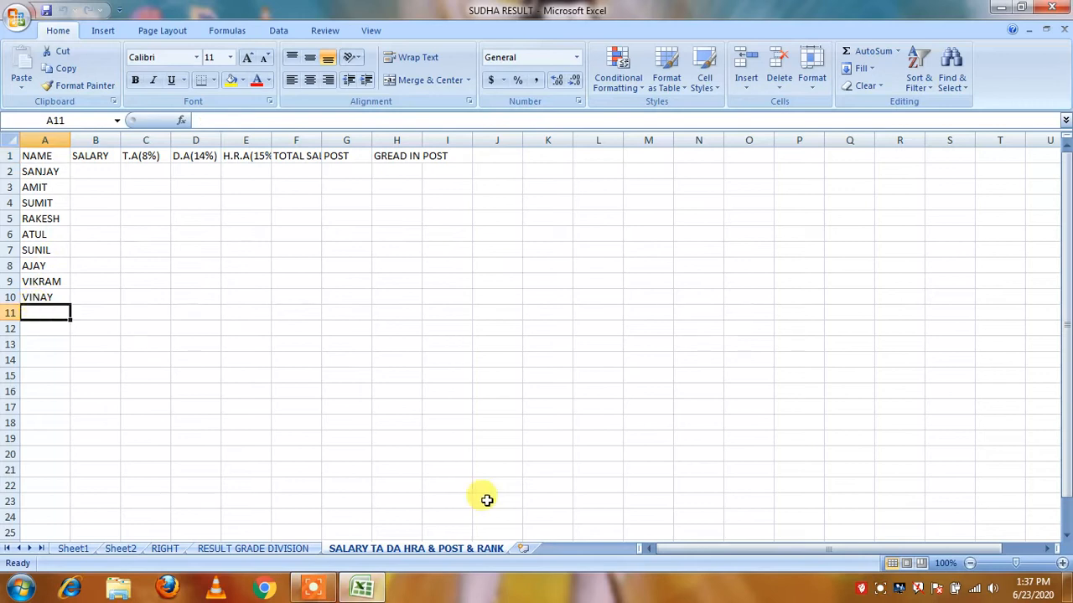
text(RAM)
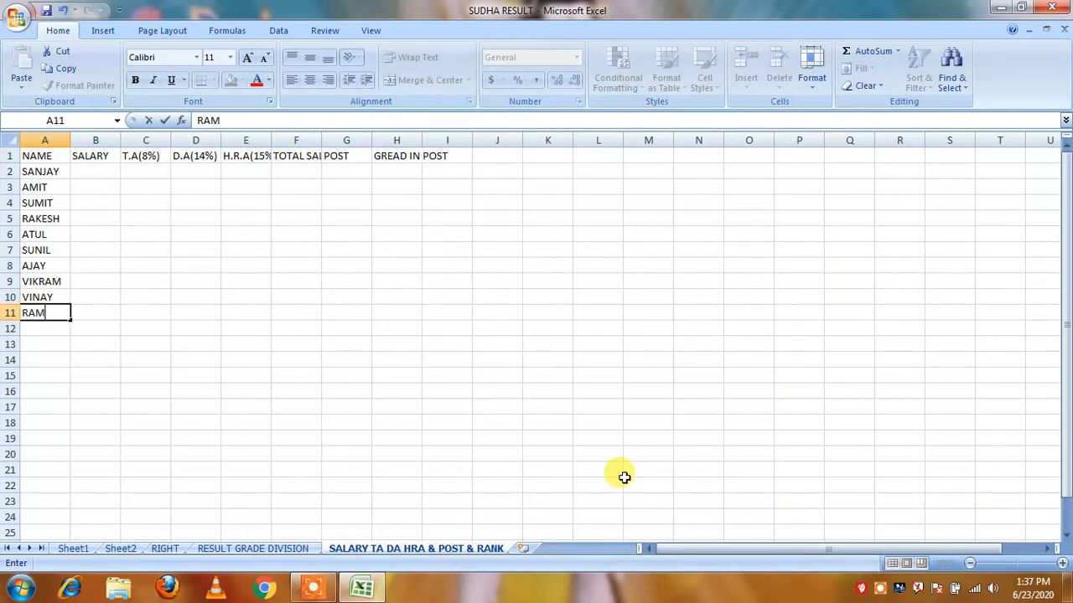
text(ESH)
key(Return)
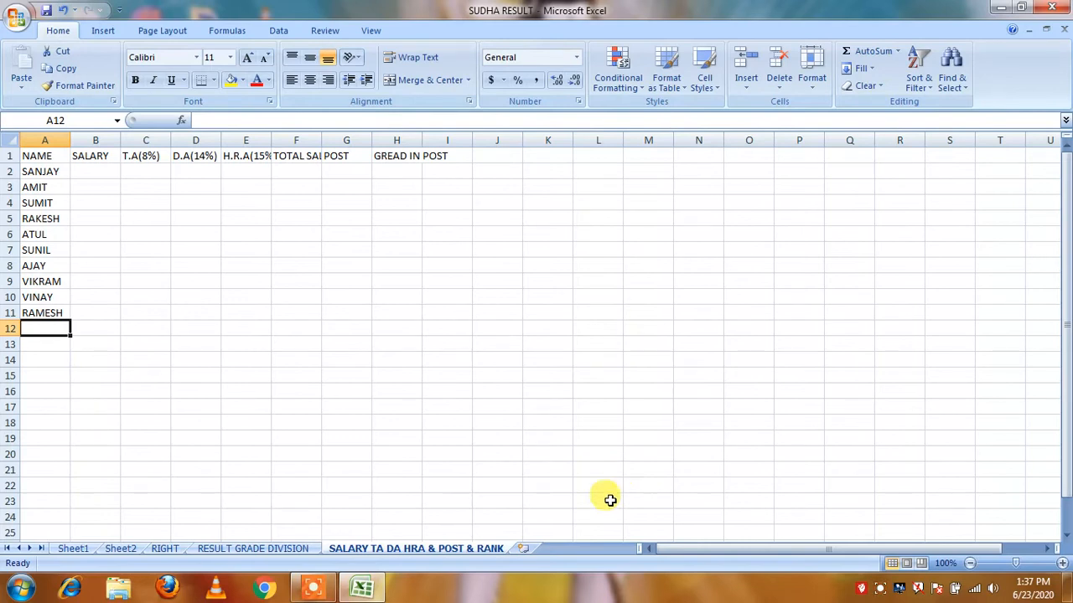
Copy the salary range B2:B11 from Sheet2 into the SALARY TA DA HRA & POST & RANK sheet, starting at B2.
click(72, 549)
click(126, 549)
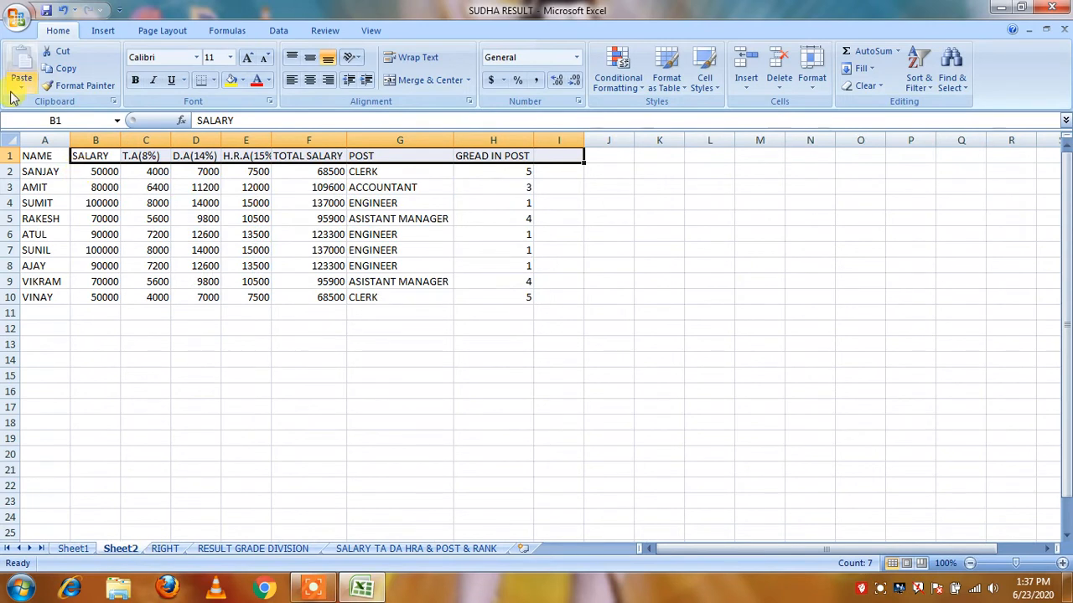
drag(88, 171, 75, 314)
key(ctrl+c)
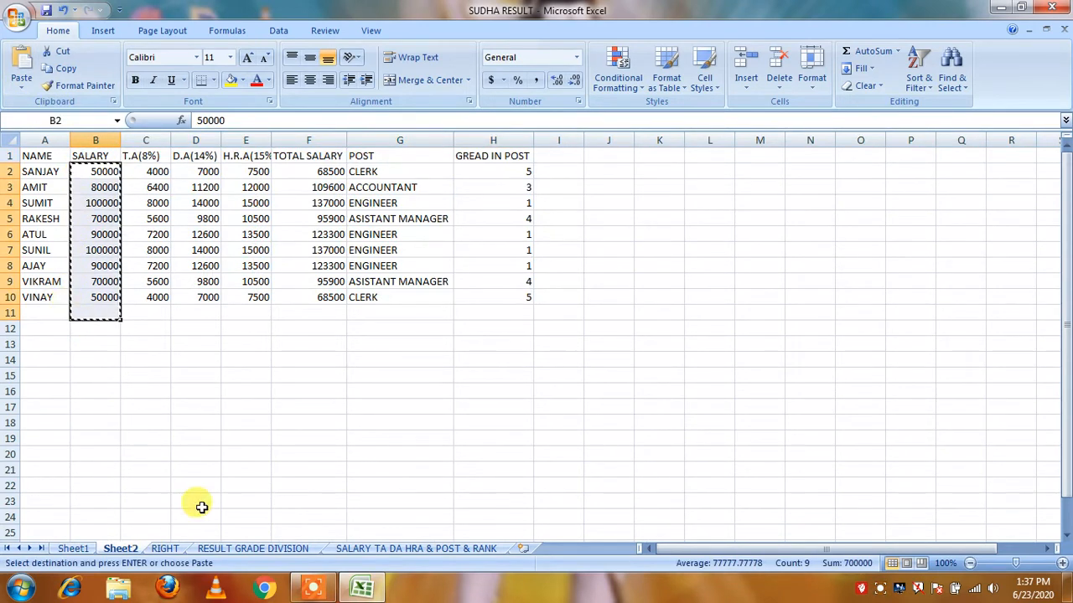
click(462, 549)
click(97, 173)
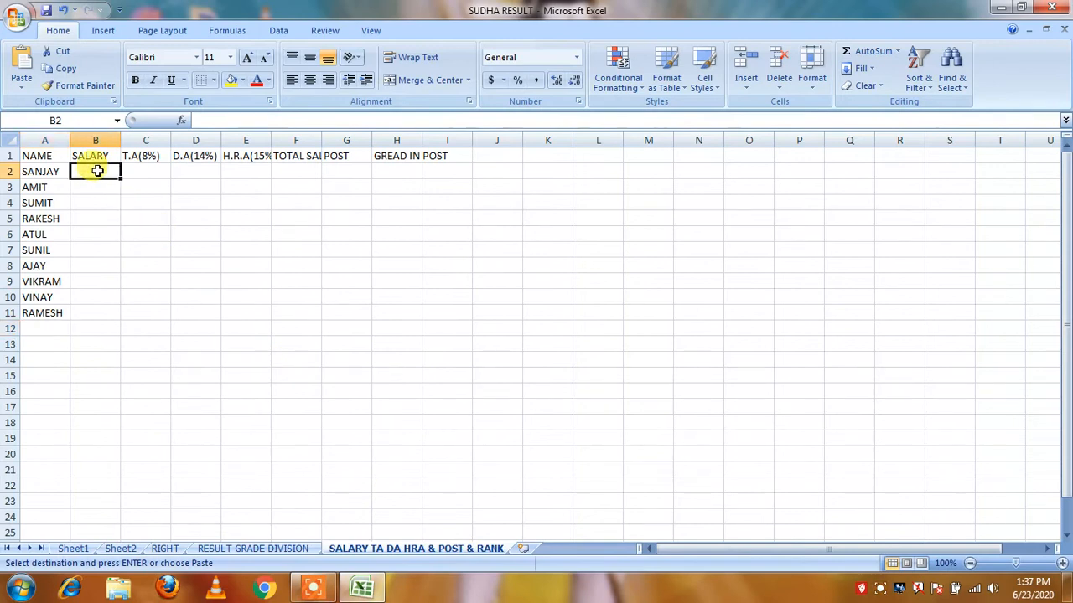
key(Return)
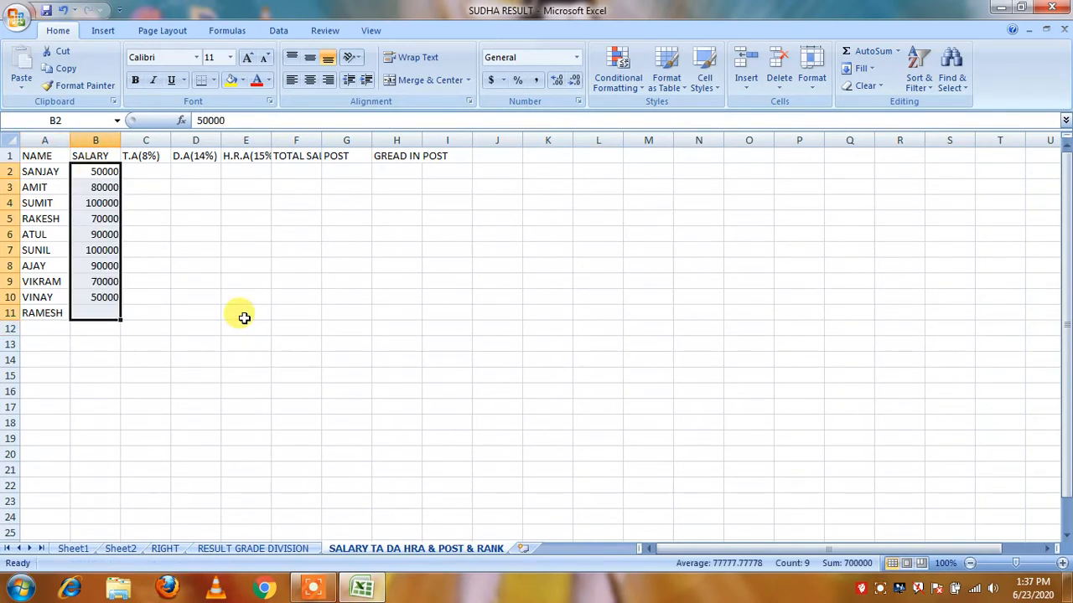
Set the salary in B4 to 90000 and enter 20000 as the salary in B11.
click(94, 206)
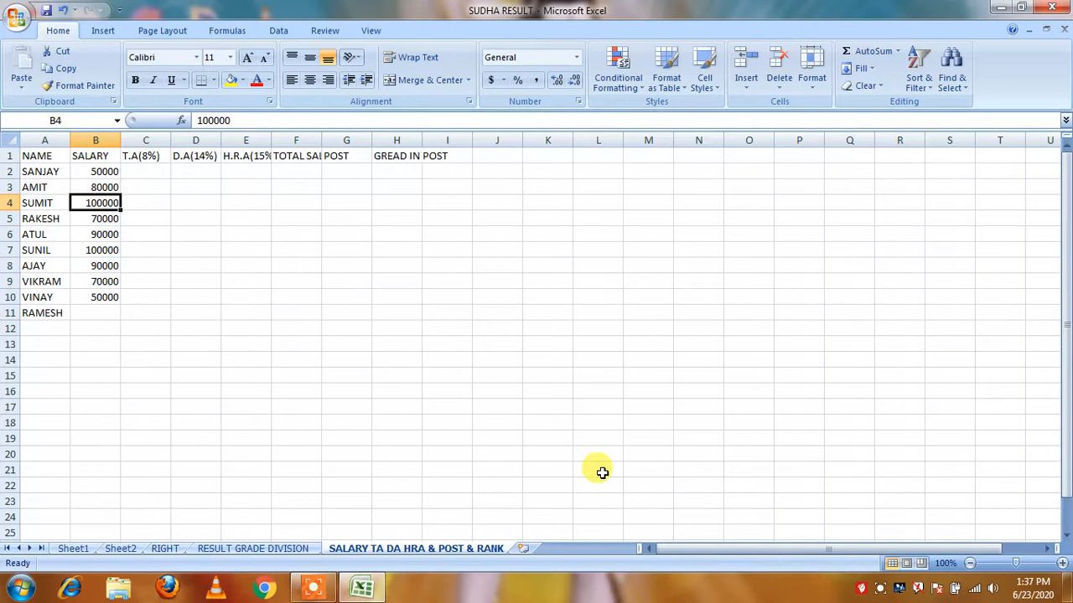
text(900000)
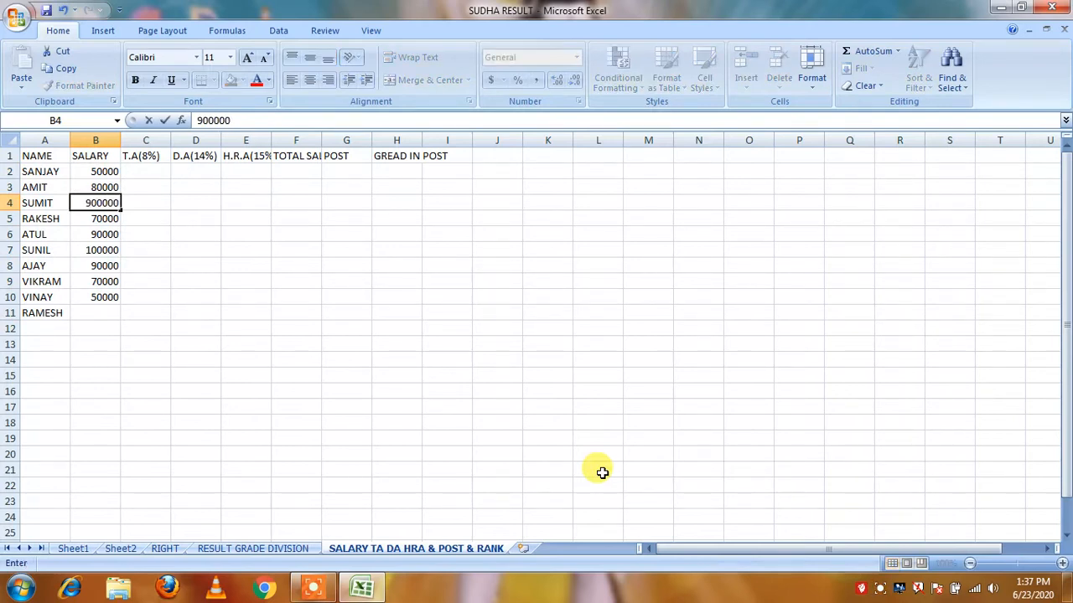
key(BackSpace)
key(Return)
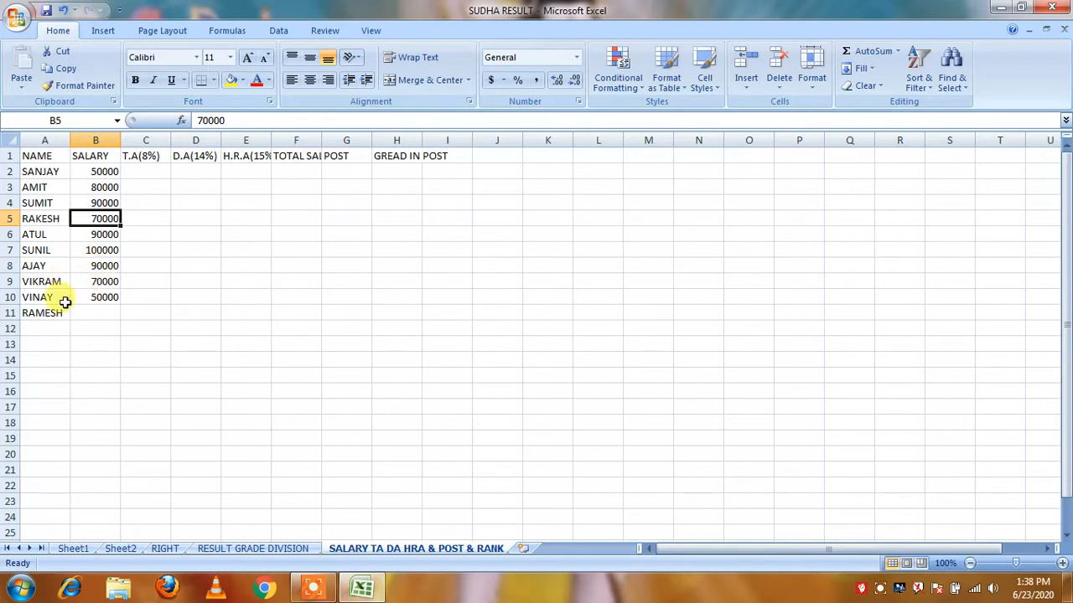
click(101, 316)
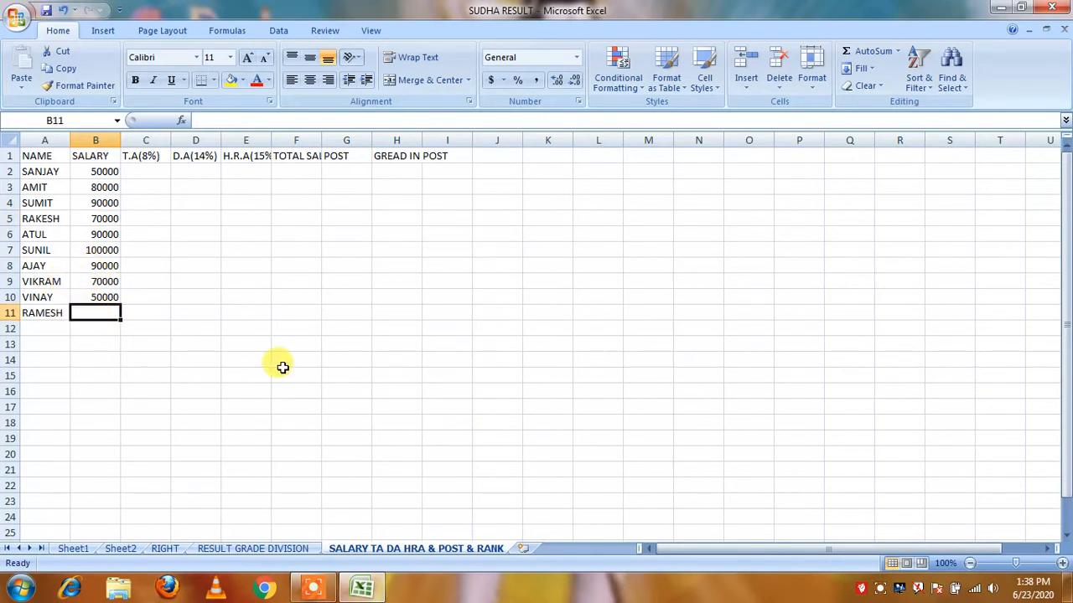
text(20000)
key(Return)
text(.)
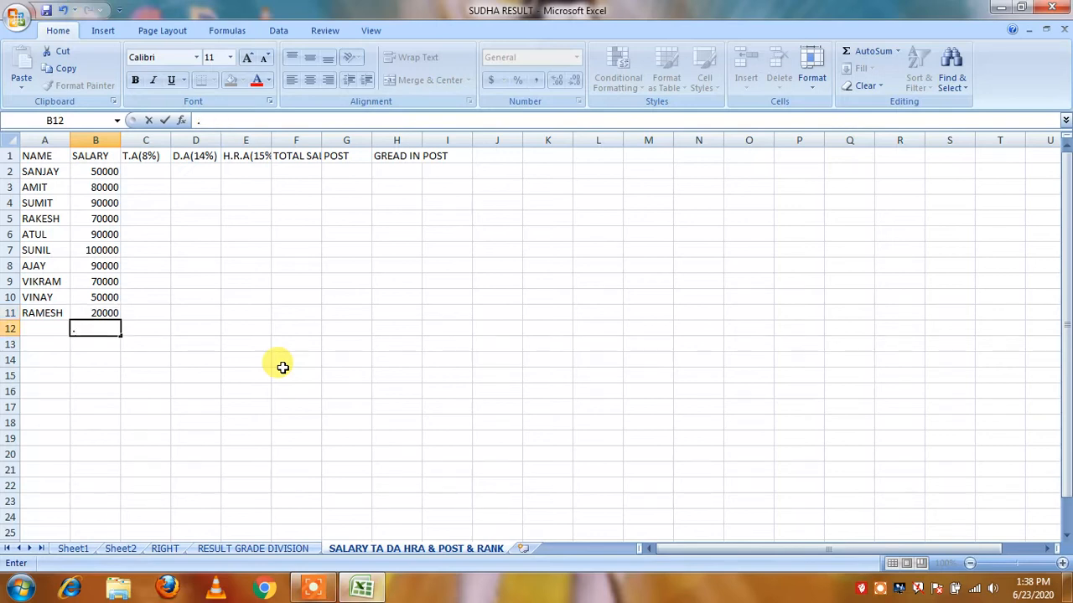
Calculate the 8% T.A for the first two employees with =B2/100*8 in C2 and =B3/100*8 in C3.
click(139, 173)
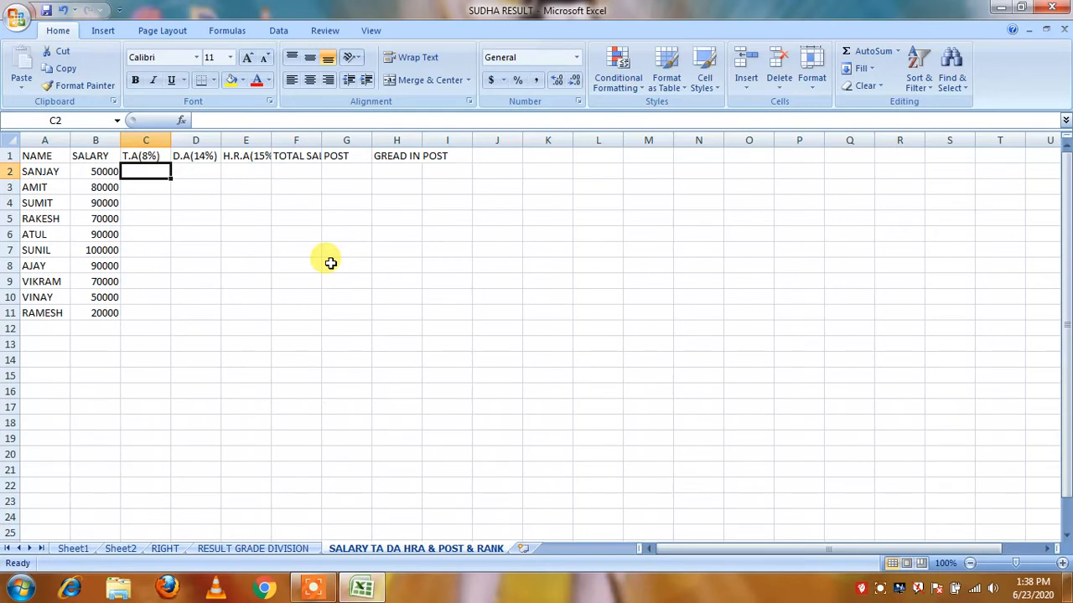
text([)
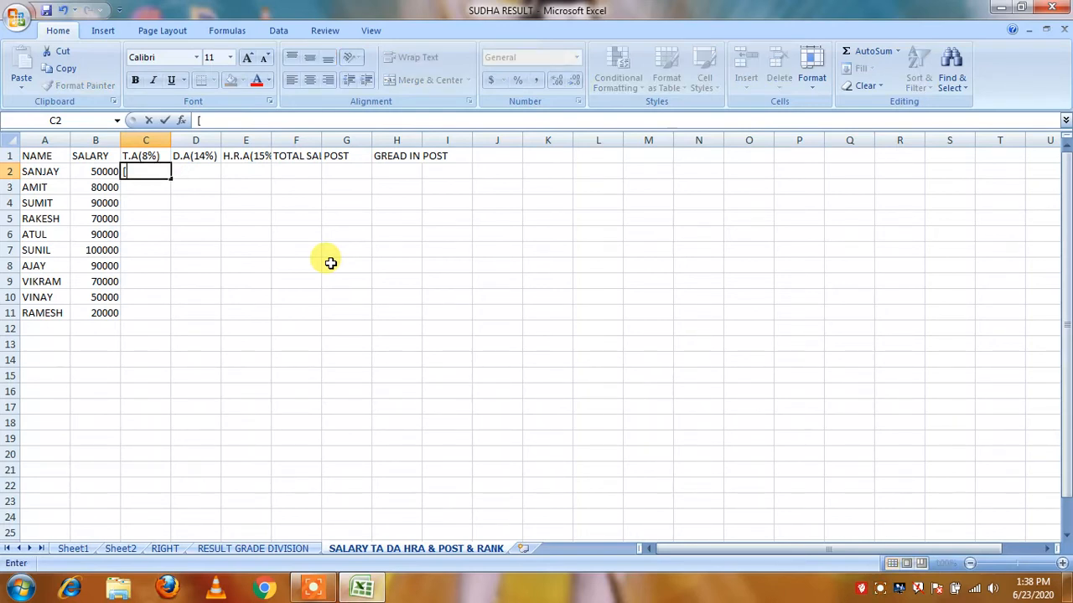
key(BackSpace)
text(=)
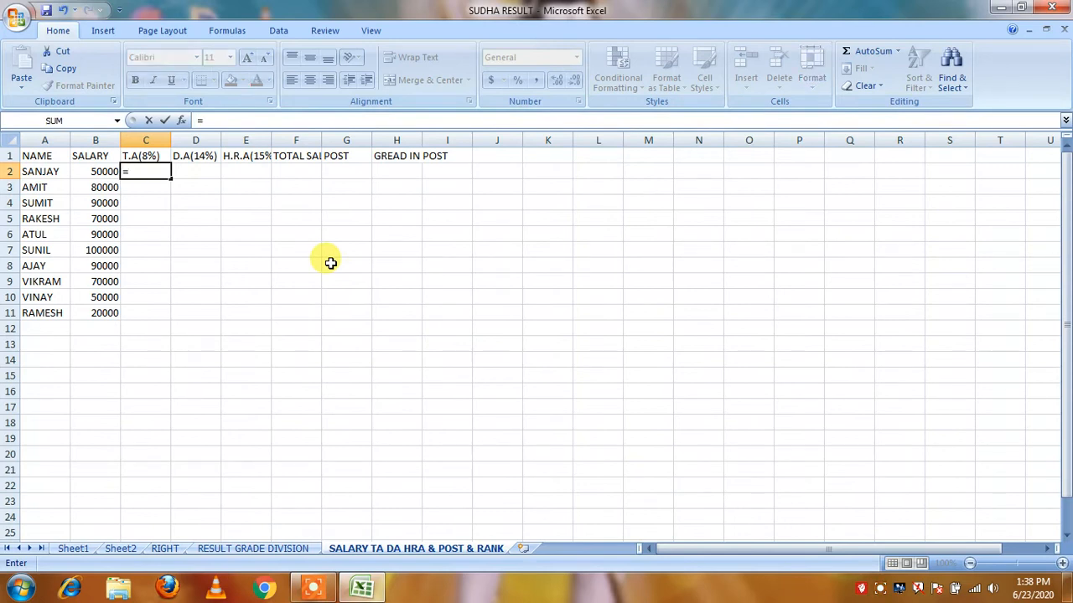
click(89, 171)
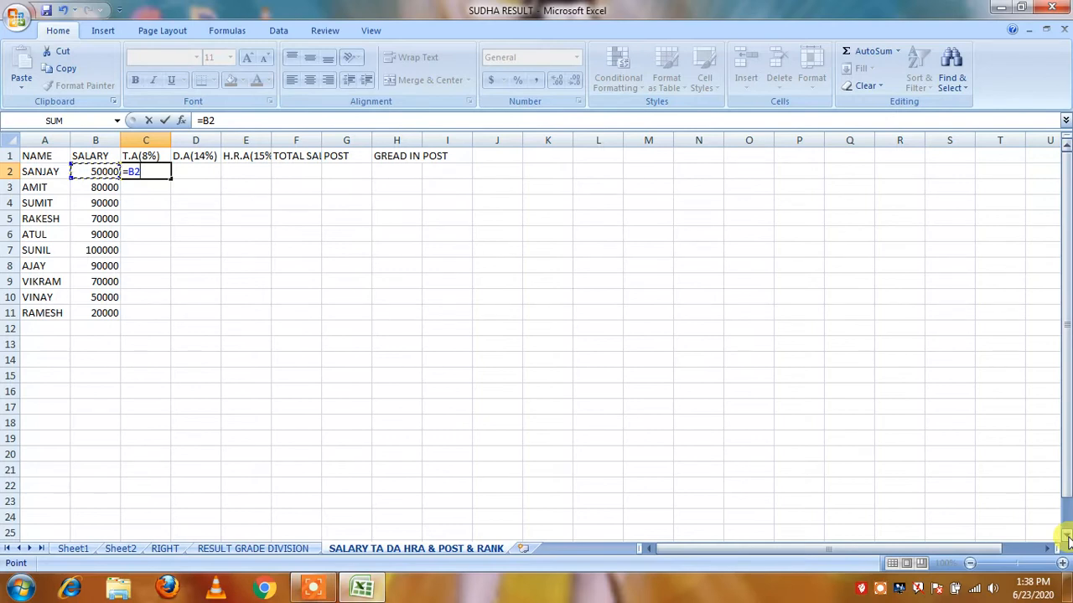
text(/100)
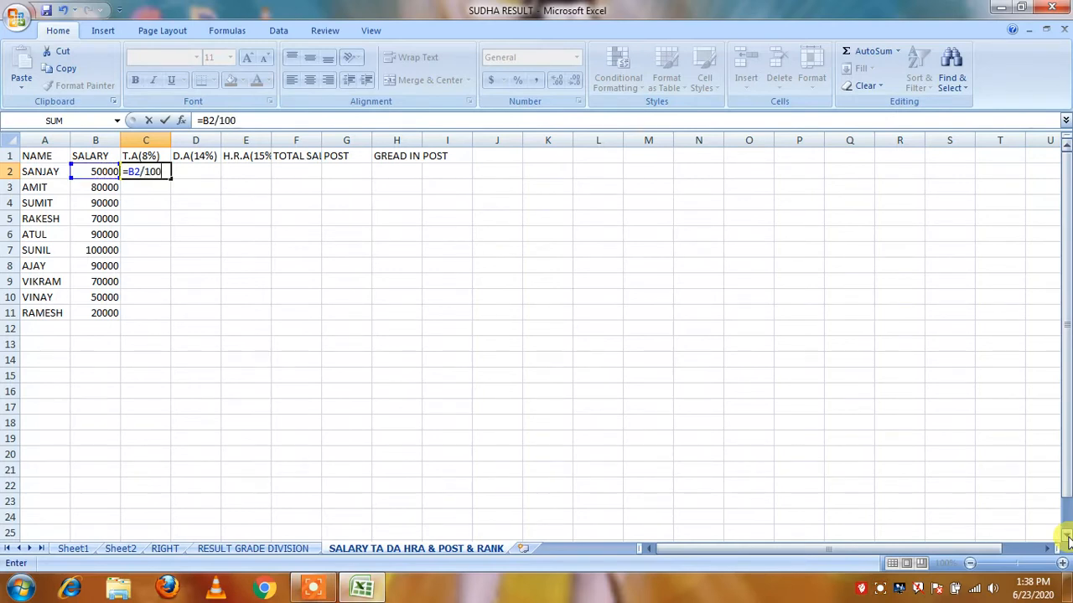
text(*)
text(8)
key(Return)
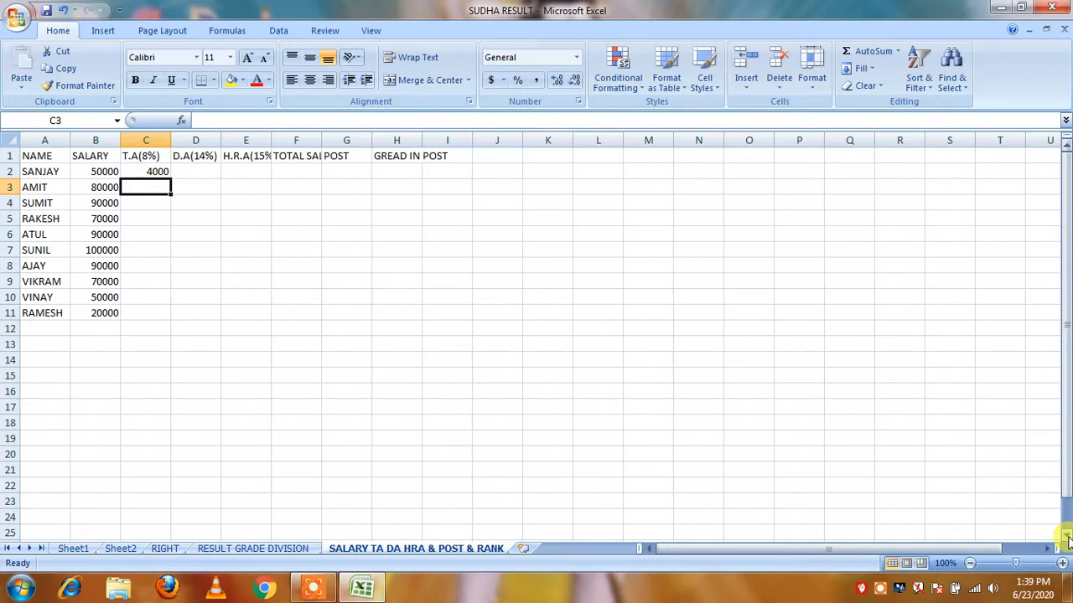
text(=B3/100*8)
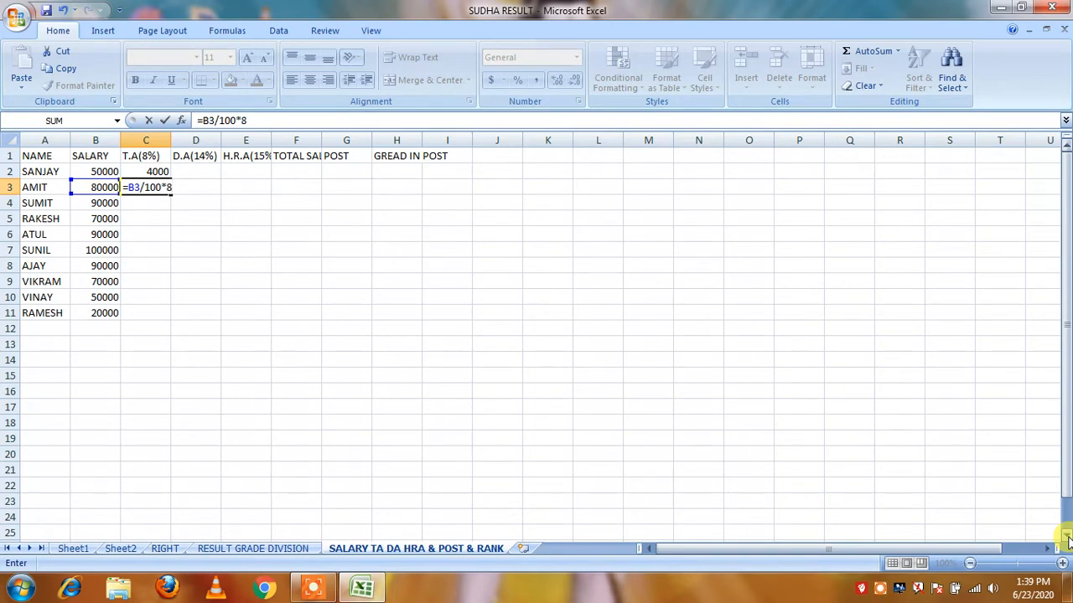
key(Return)
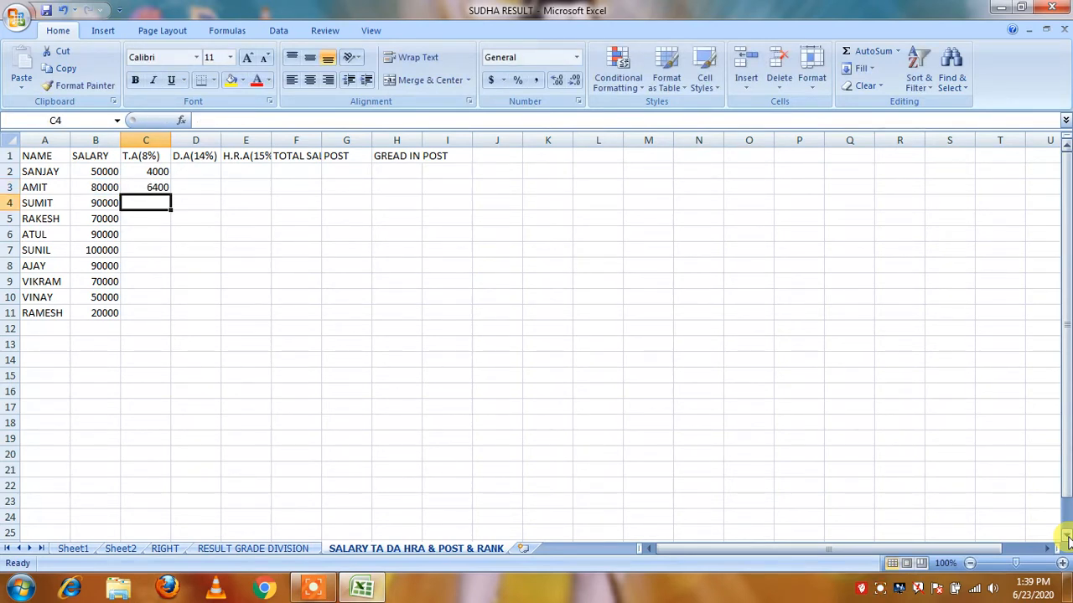
click(160, 186)
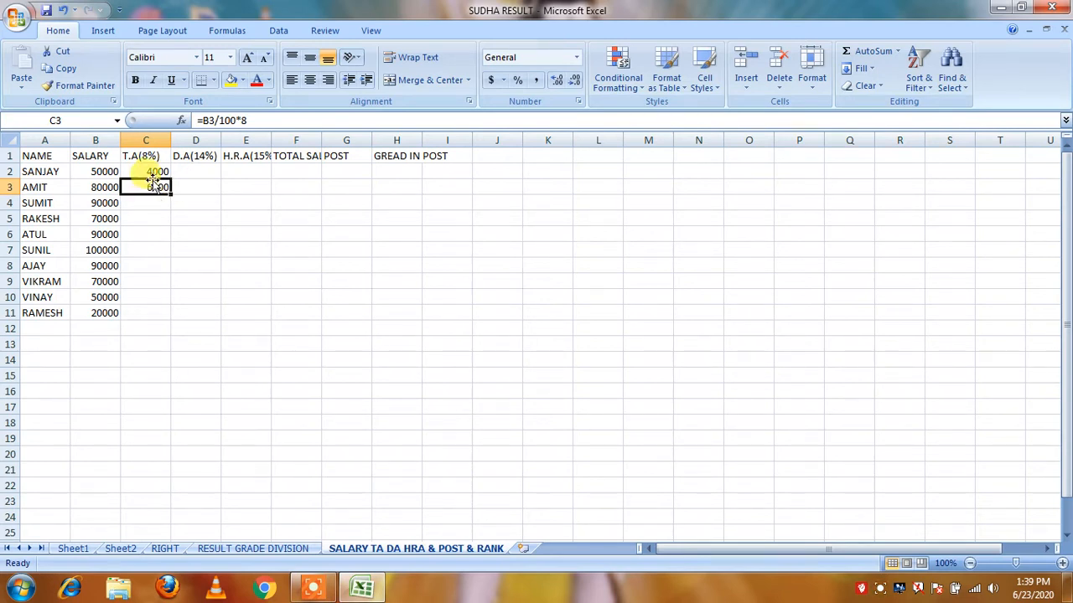
drag(153, 171, 273, 258)
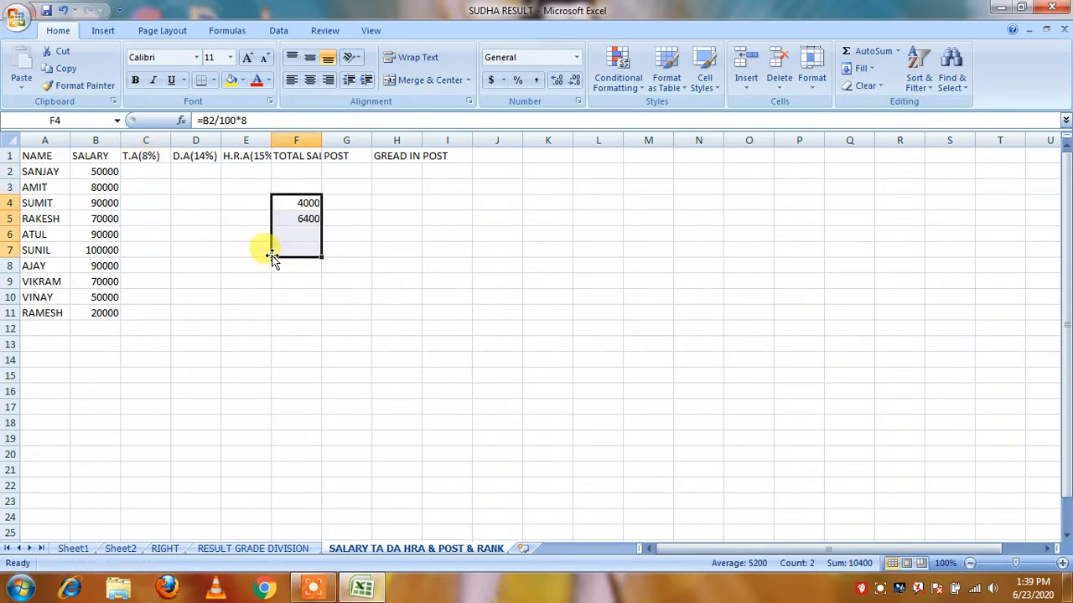
key(ctrl+z)
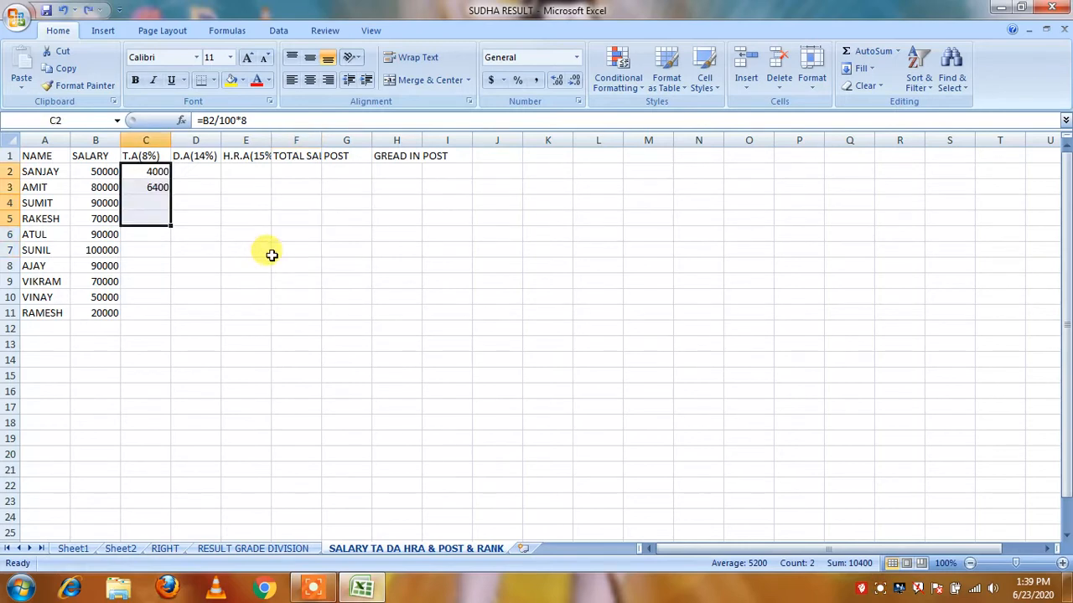
click(176, 200)
click(155, 187)
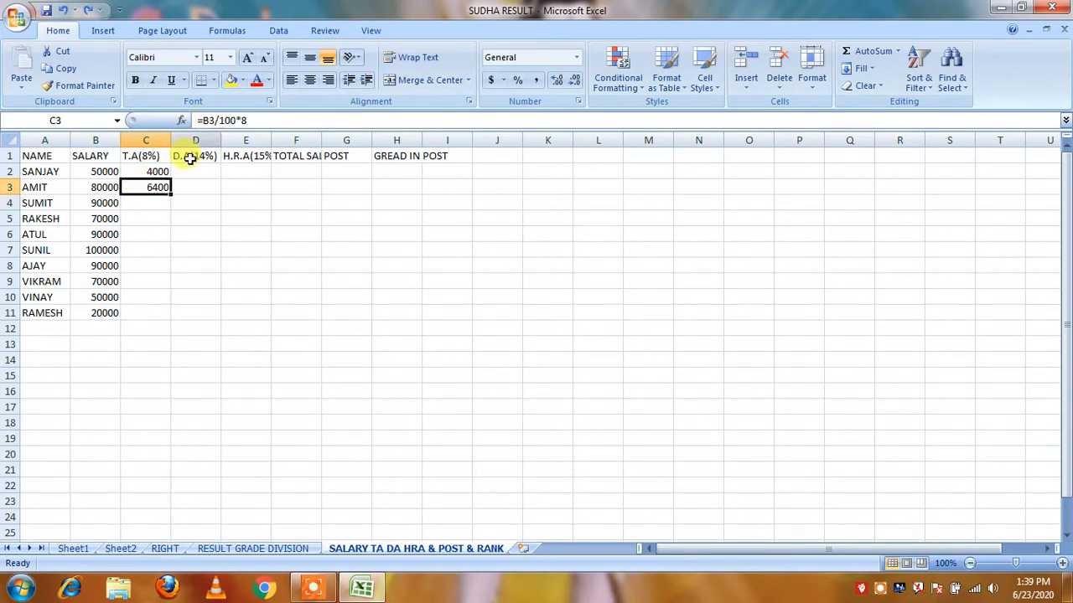
Fill the 8% T.A formula from C3 down to C11 for the remaining employees.
drag(172, 193, 144, 316)
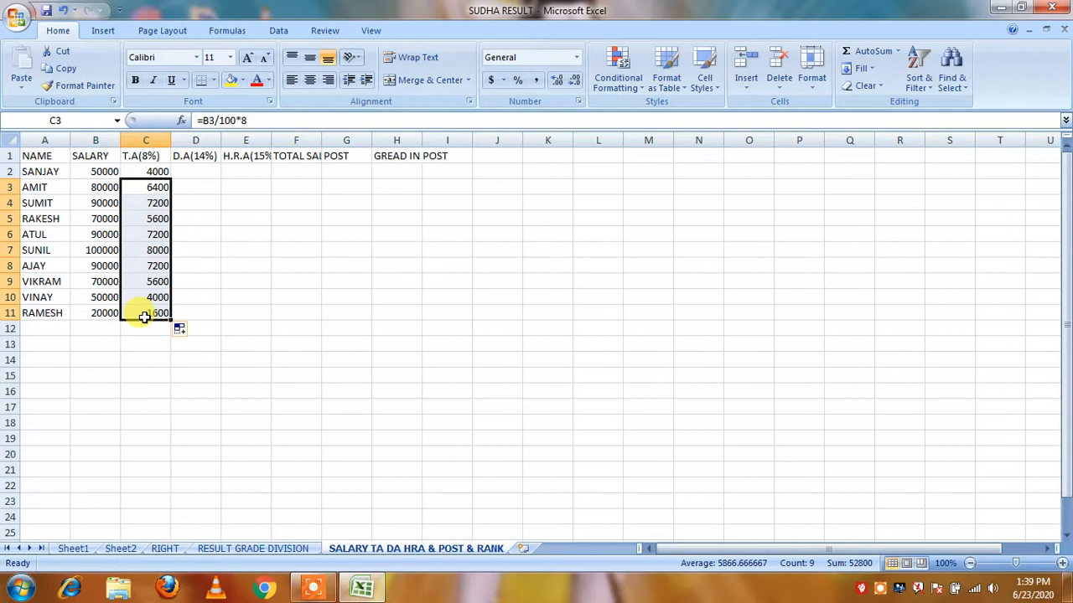
click(107, 203)
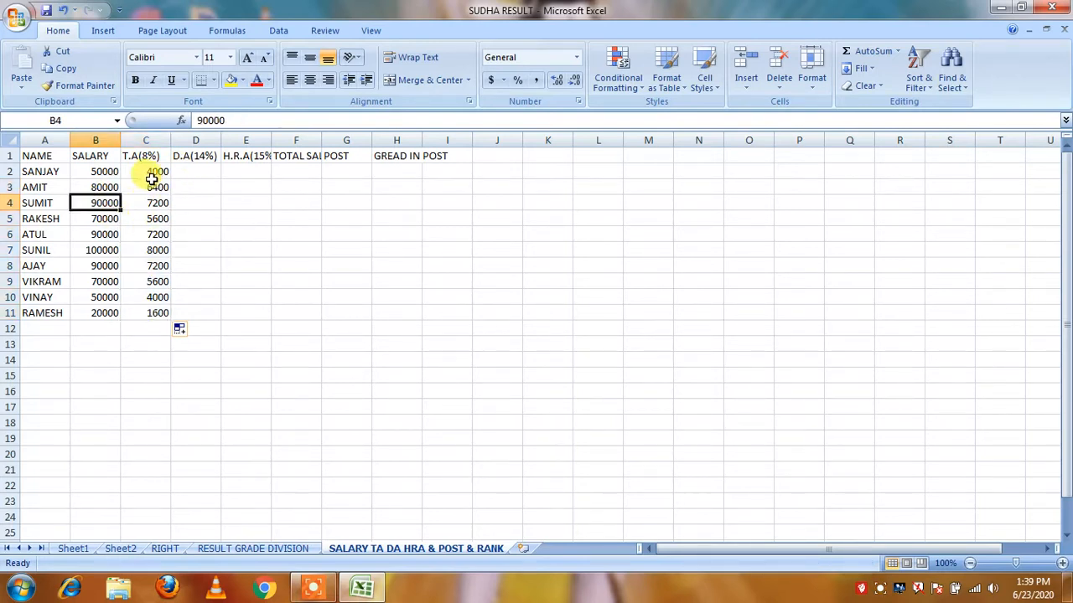
Enter 500 in R19, fill it down to R24 as a trial, and clear those cells.
click(902, 439)
text(500)
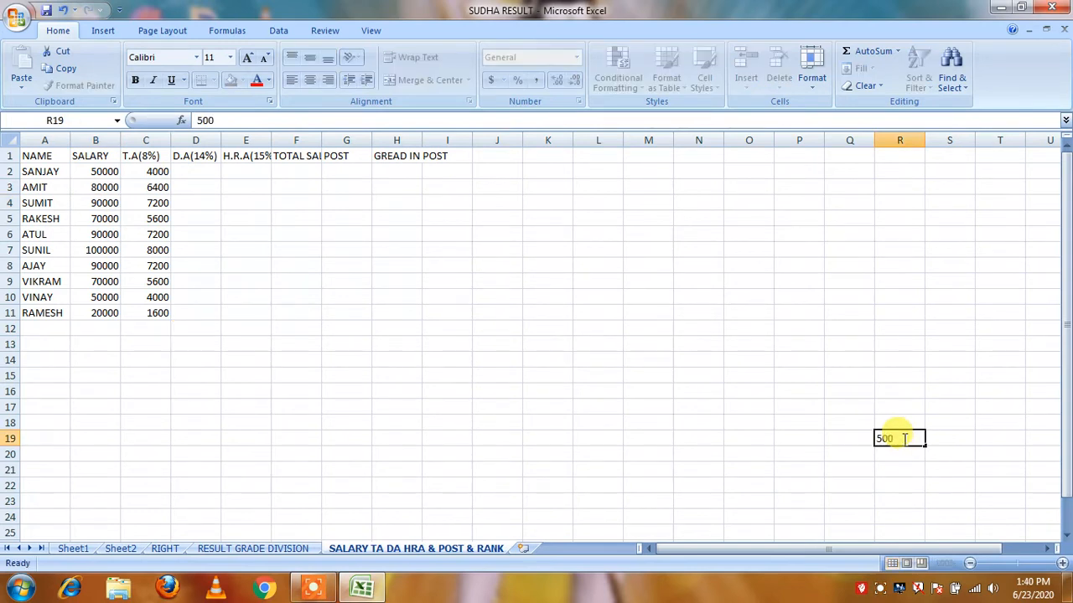
key(Return)
click(905, 439)
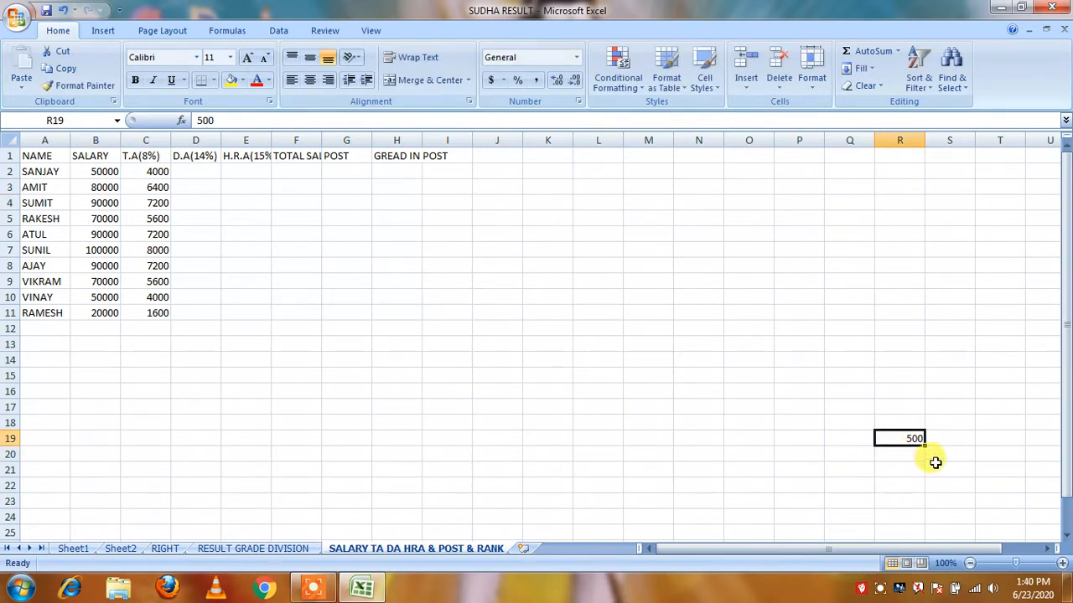
drag(924, 446, 913, 518)
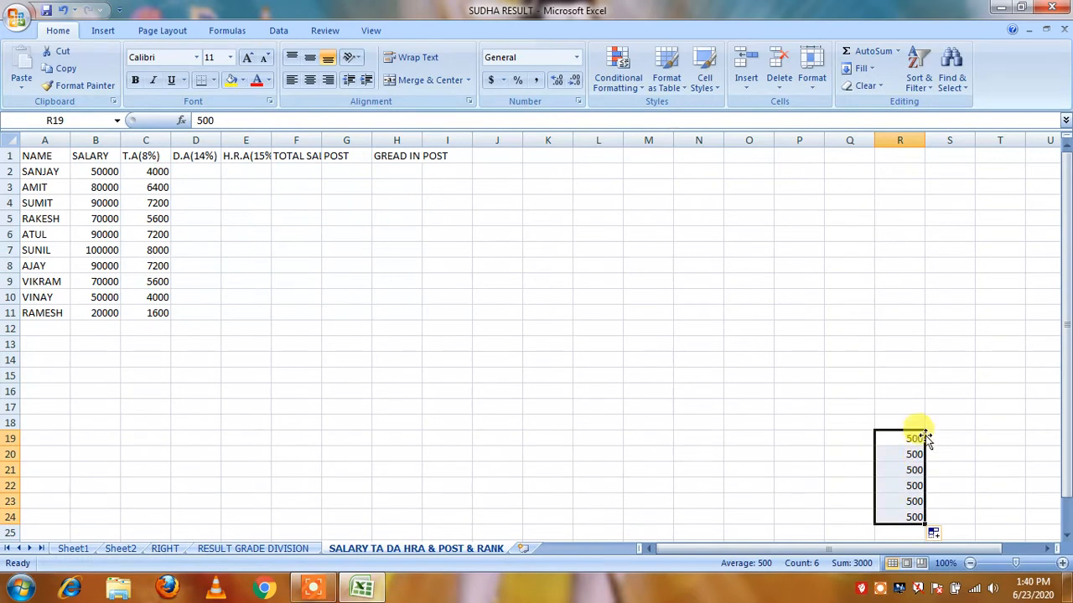
key(Delete)
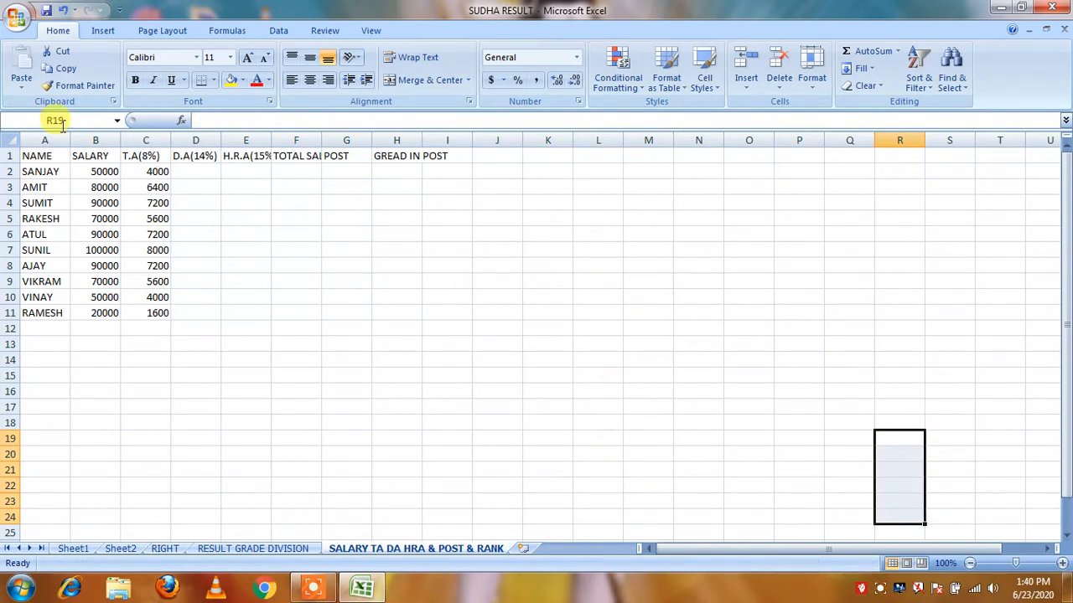
Calculate the 14% D.A for all employees with =B2/100*14 in D2, filled down to D11.
click(149, 169)
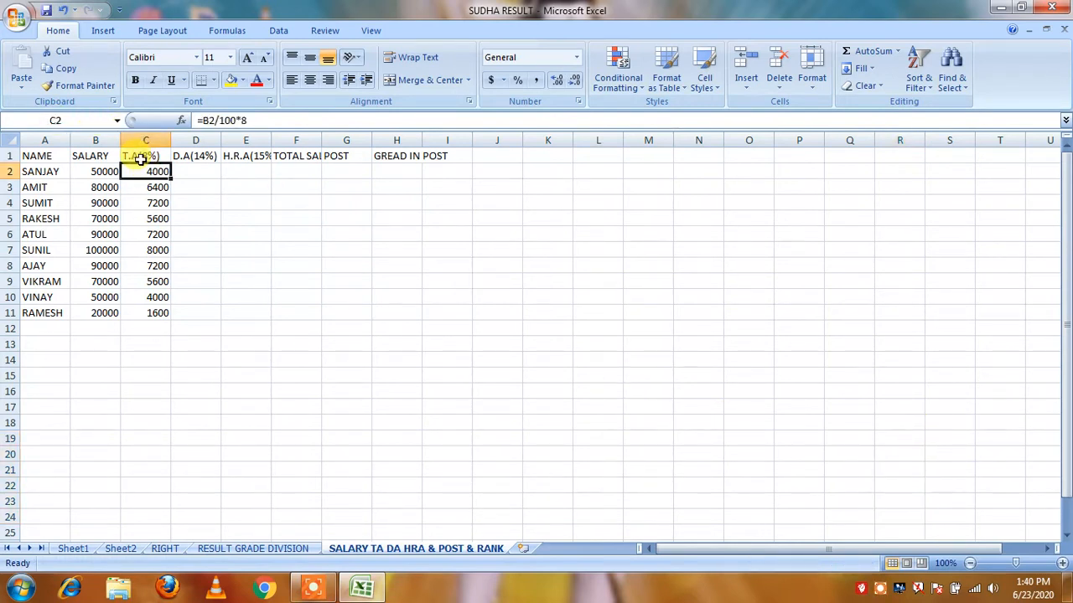
click(198, 175)
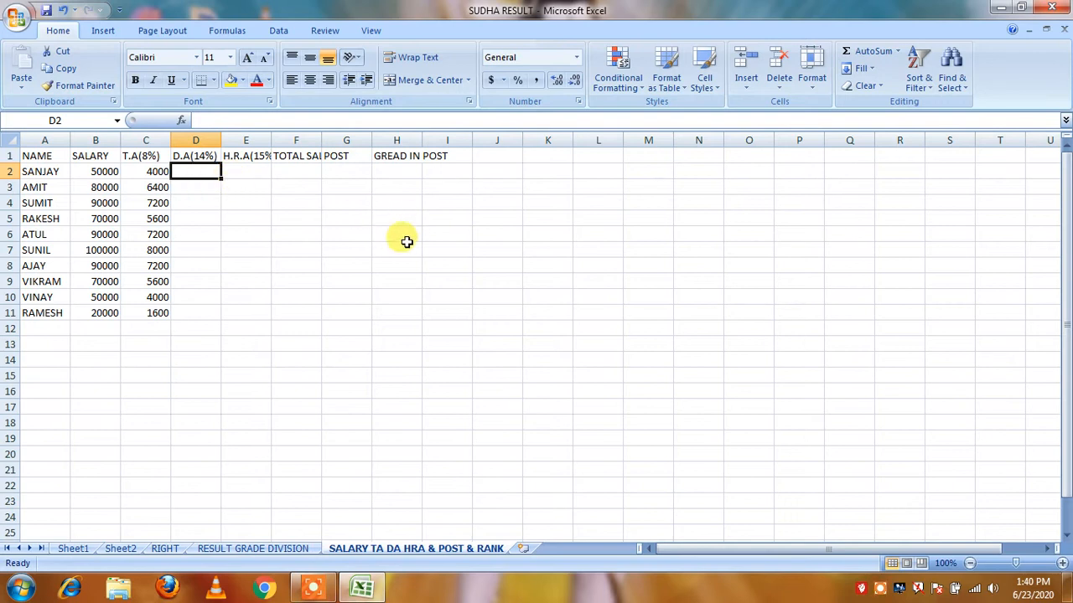
text(=)
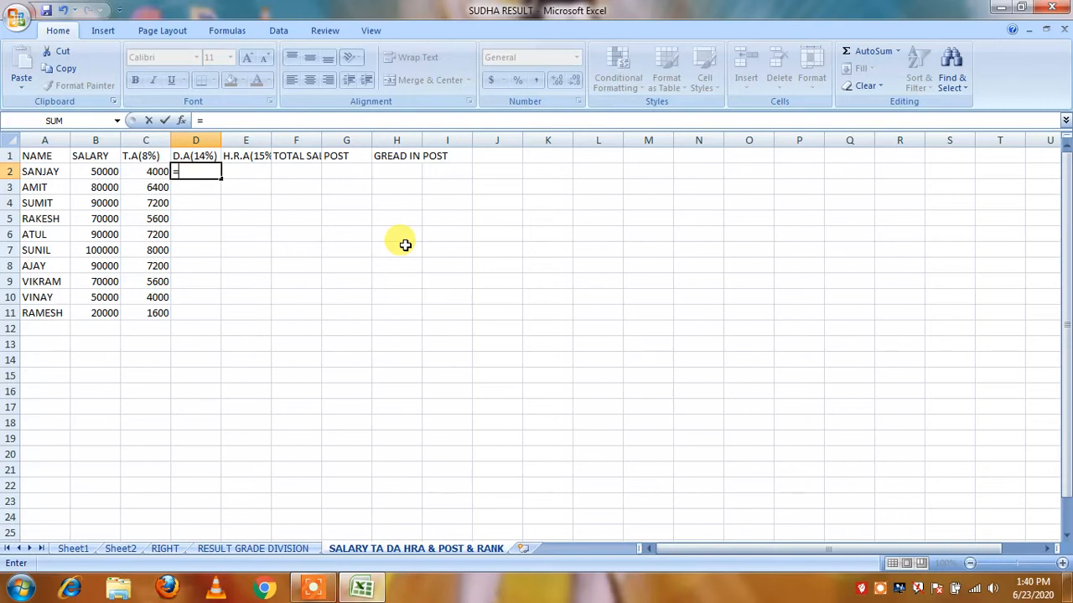
click(98, 173)
mouse_move(1068, 597)
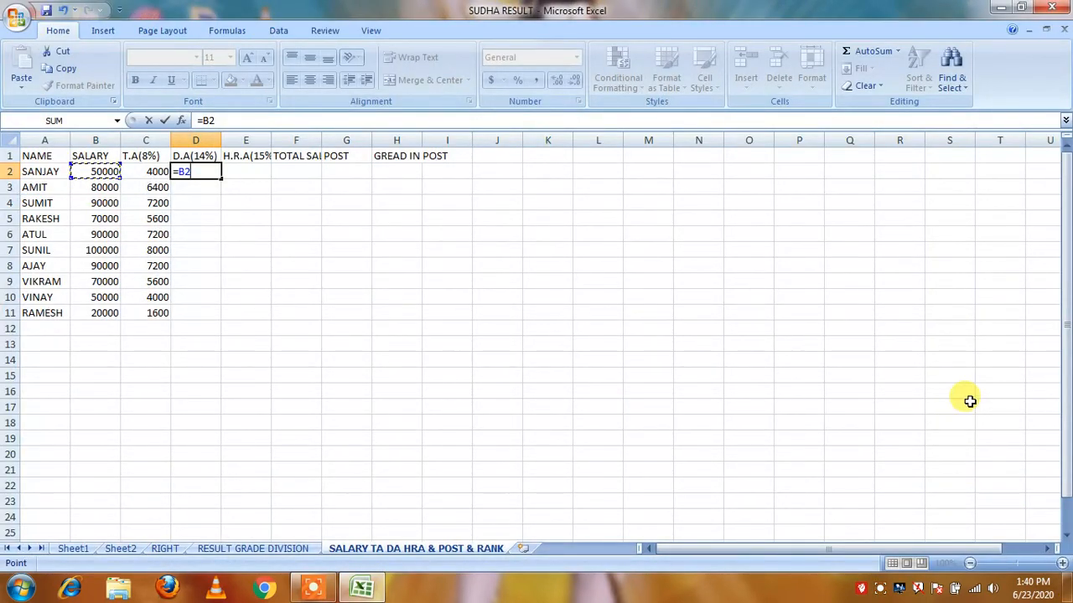
text(/100*14)
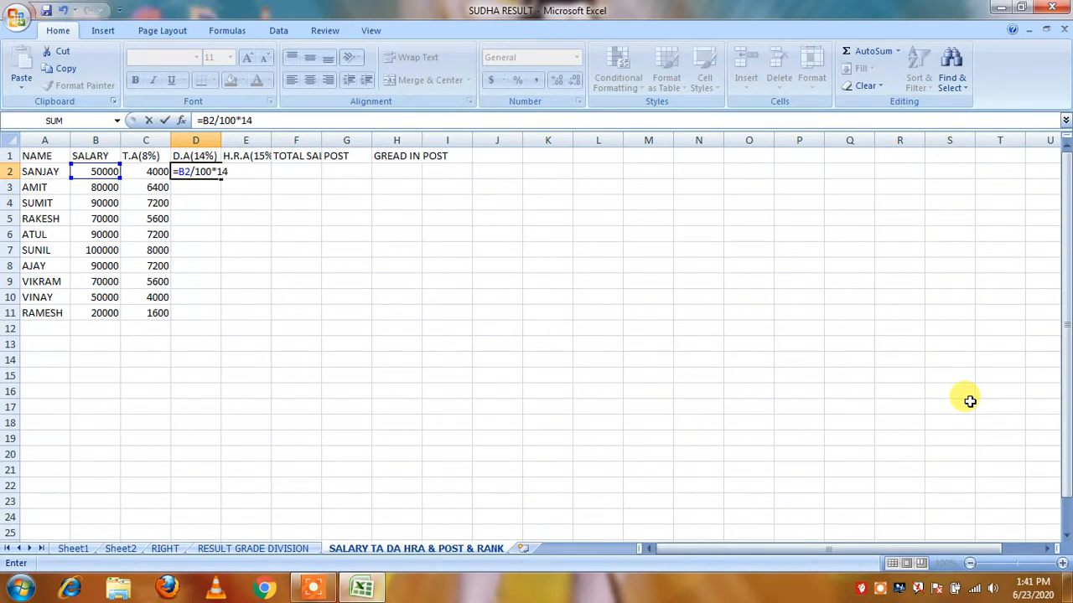
key(Return)
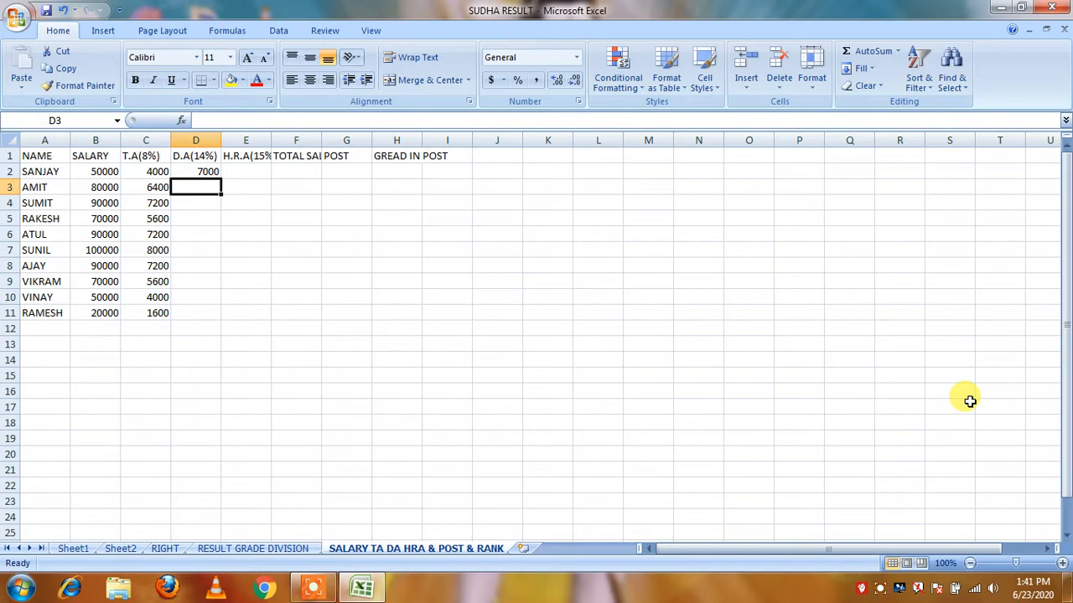
click(193, 173)
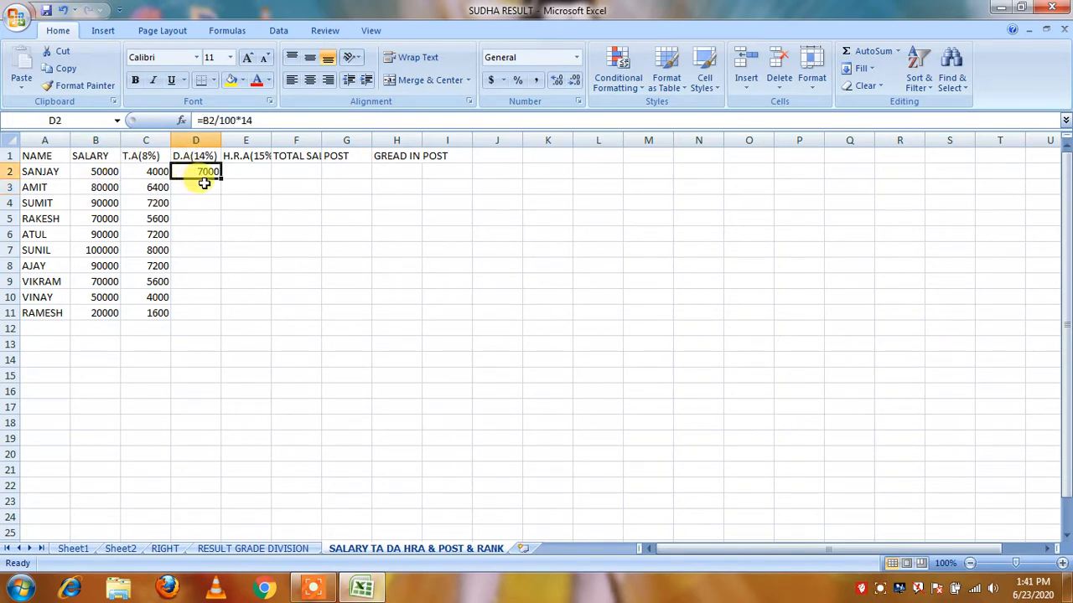
drag(220, 181, 196, 315)
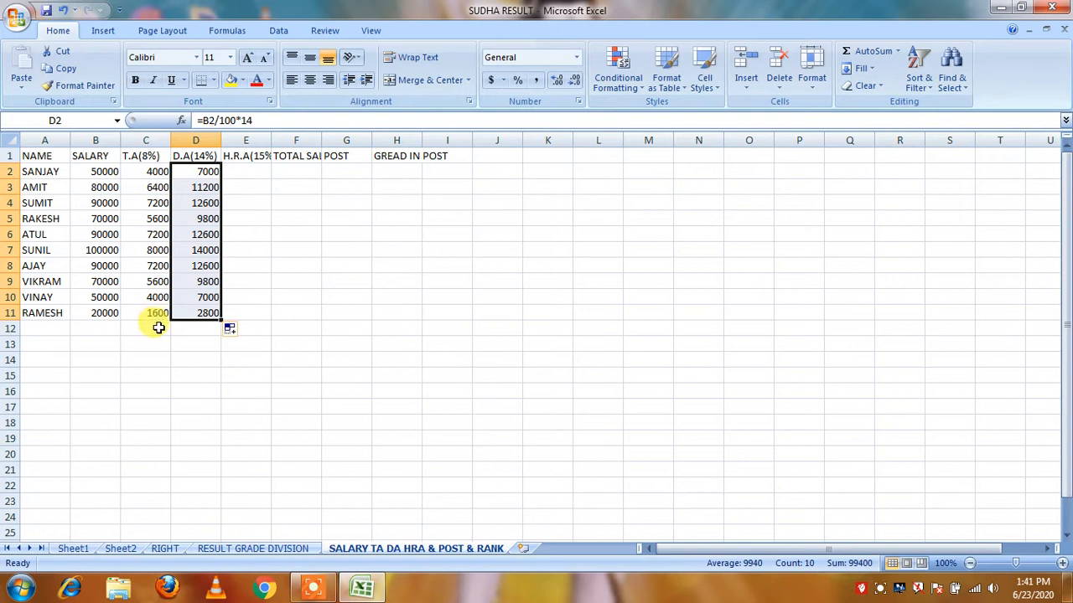
Calculate the 15% H.R.A for all employees with =B2/100*15 in E2, filled down to E11.
click(231, 174)
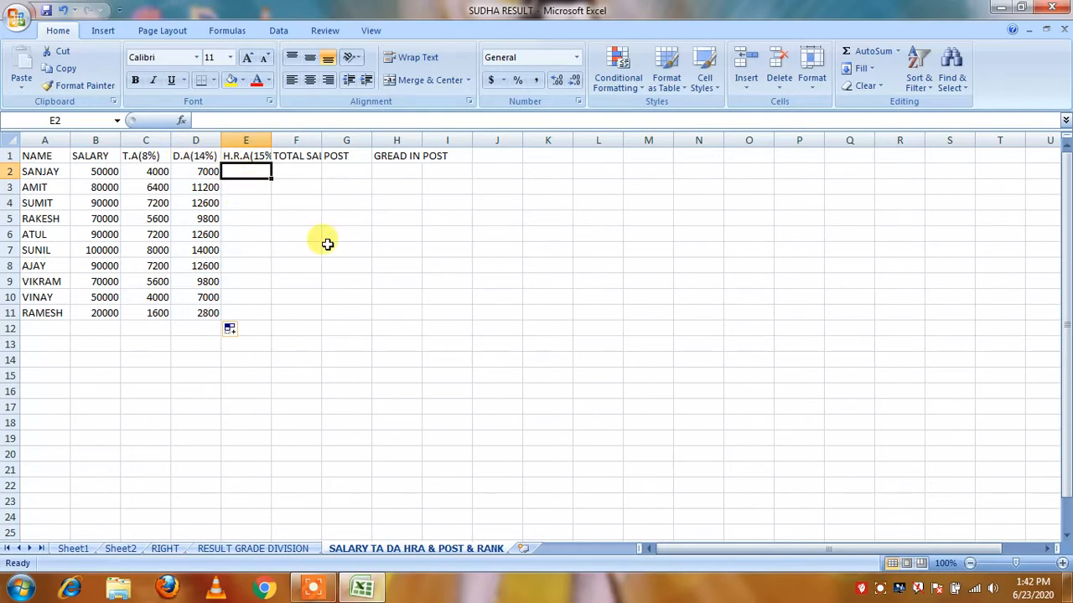
text(=)
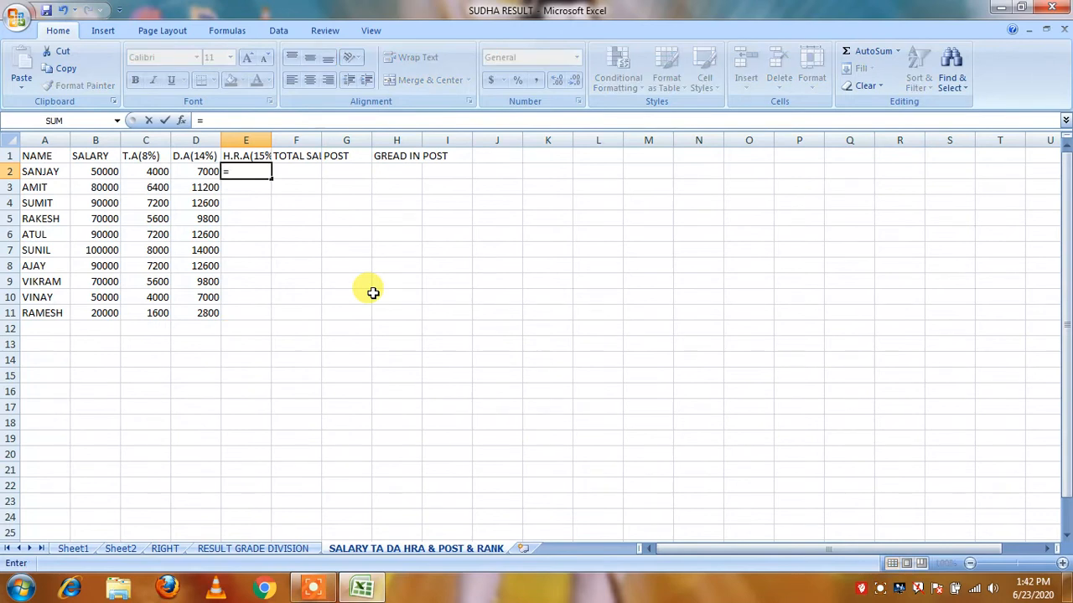
text(B2/)
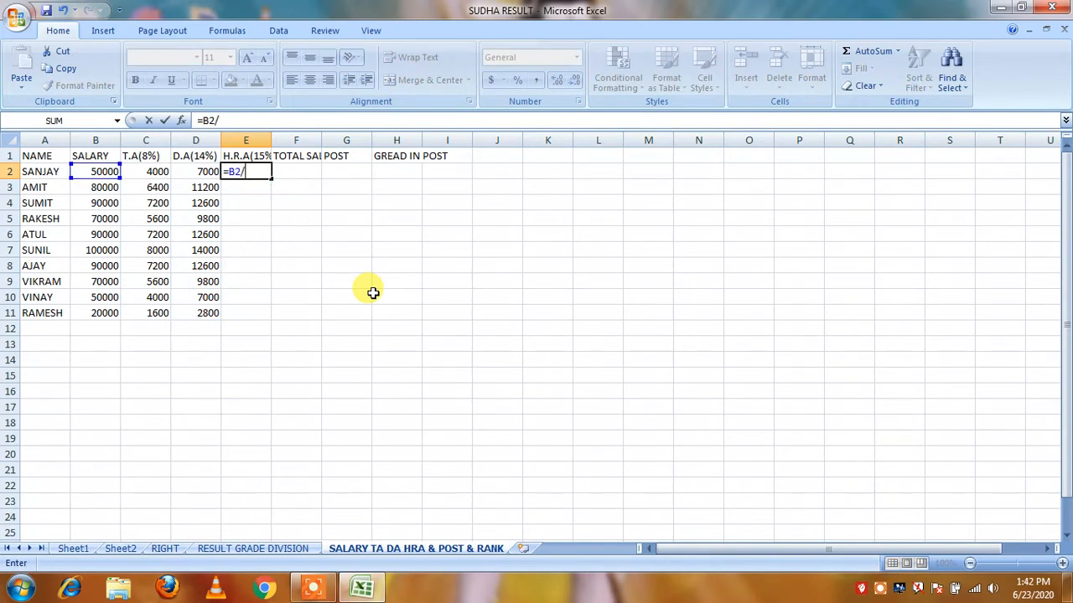
text(100*15)
key(Return)
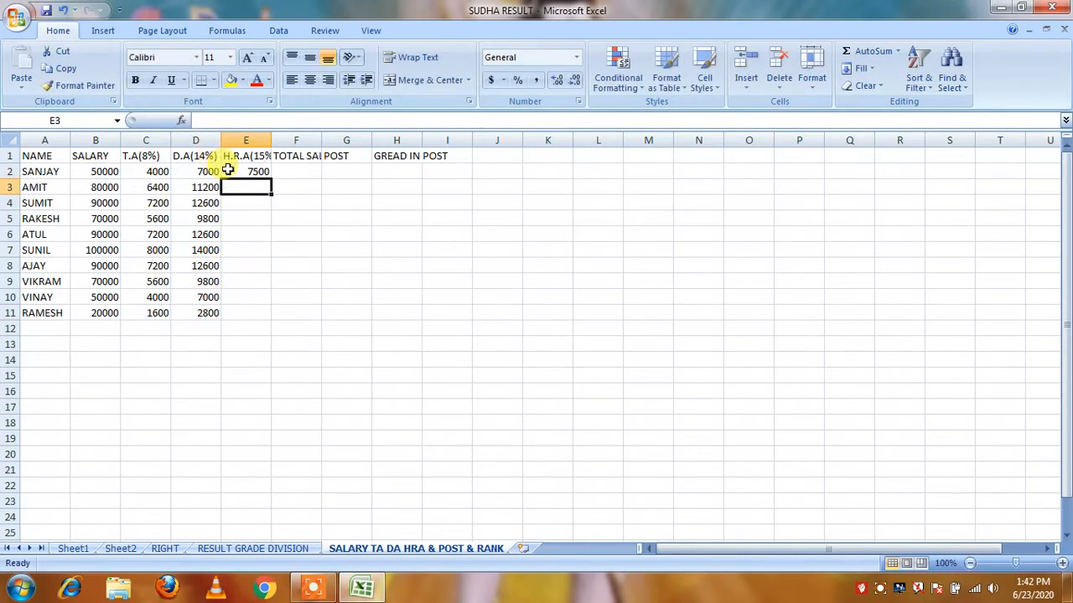
click(254, 174)
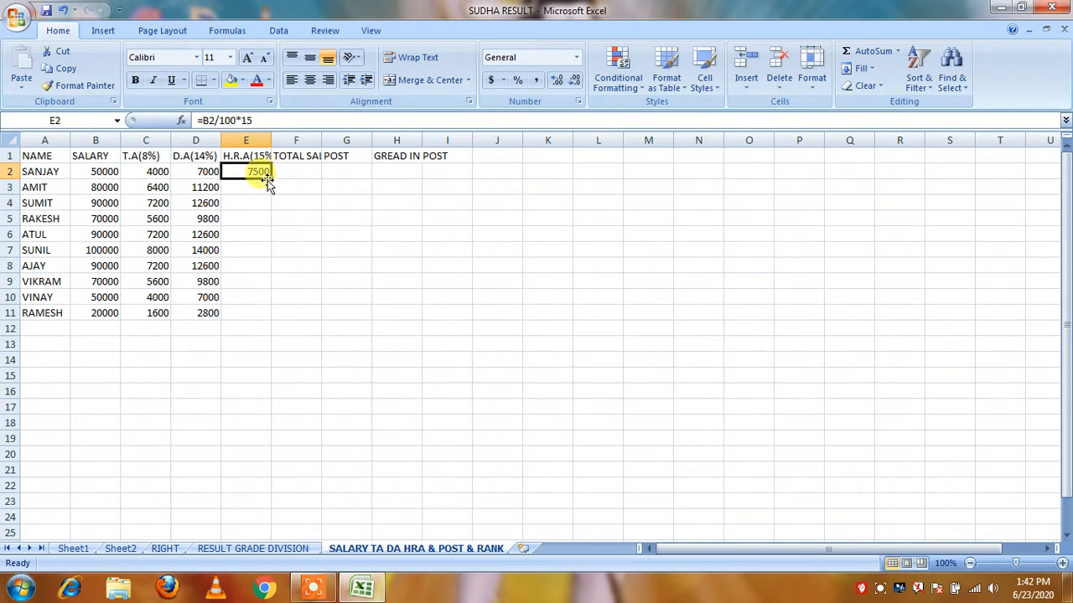
drag(269, 179, 234, 318)
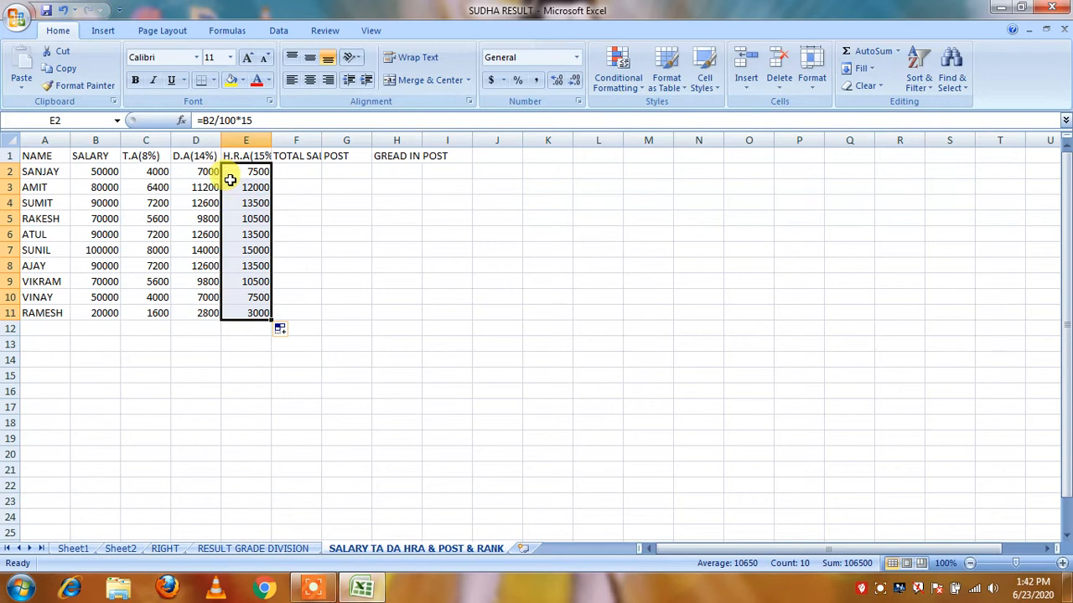
AutoFit column F to its TOTAL SALARY heading and select the first employee's pay figures in B2:E2.
double_click(320, 140)
click(318, 173)
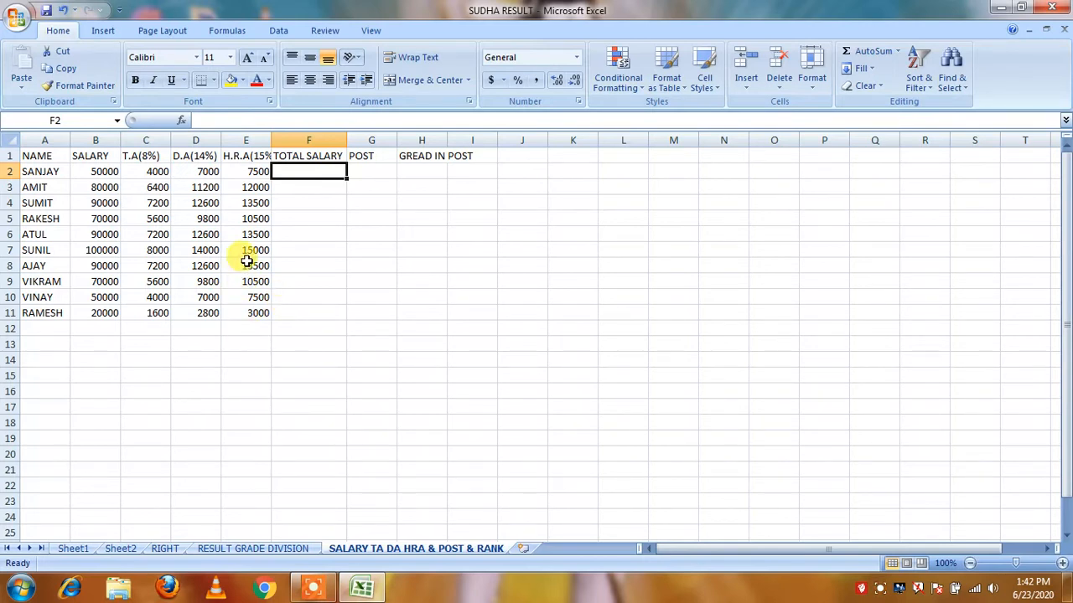
click(118, 172)
drag(118, 172, 238, 176)
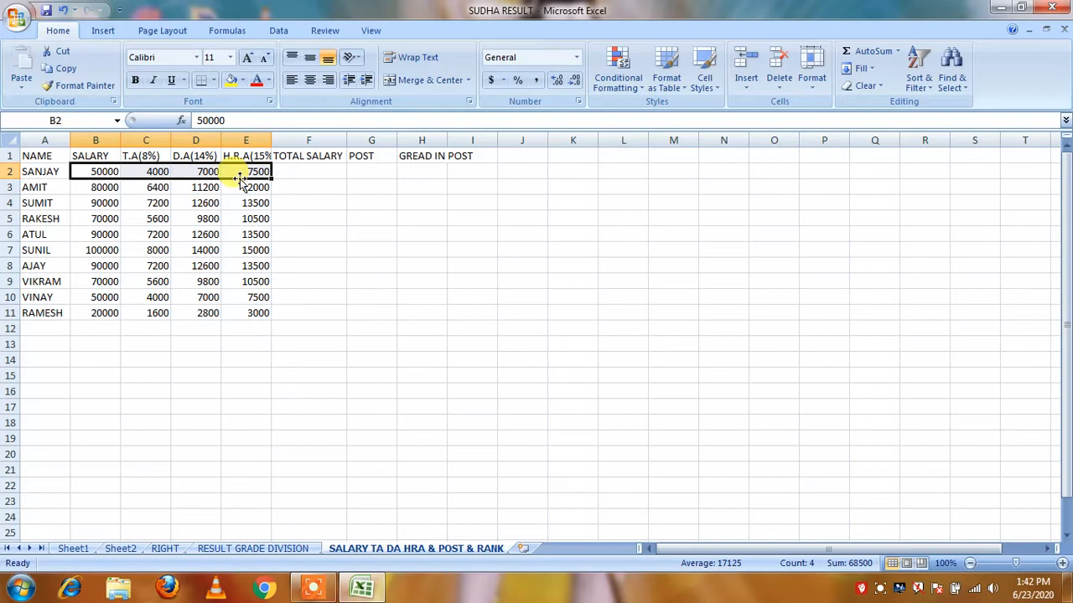
Calculate the total salary for all employees with =SUM(B2:E2) in F2, filled down to F11.
click(291, 171)
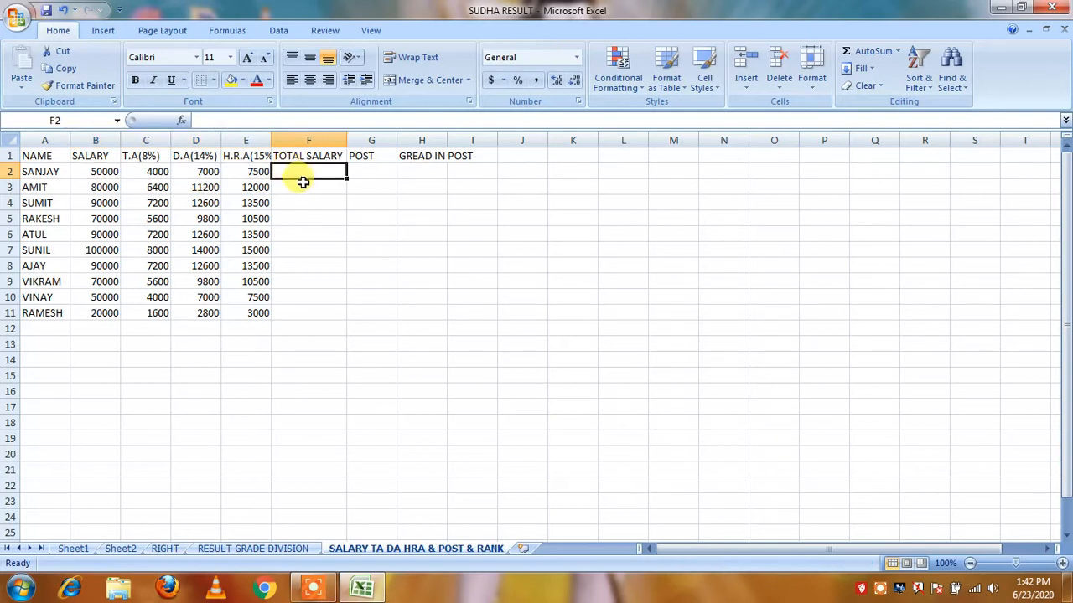
text(=)
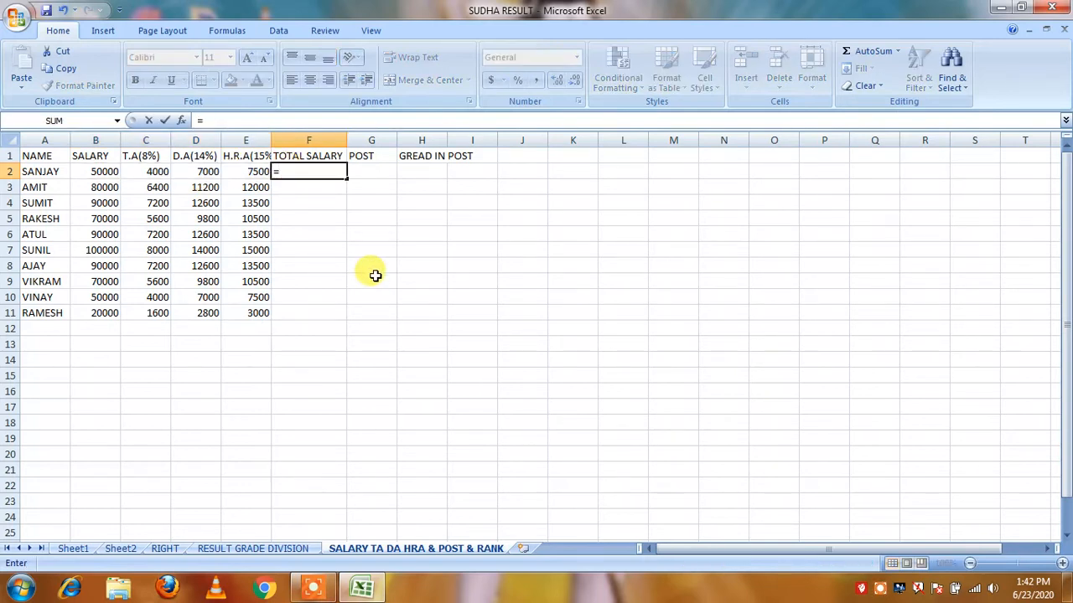
text(SUM()
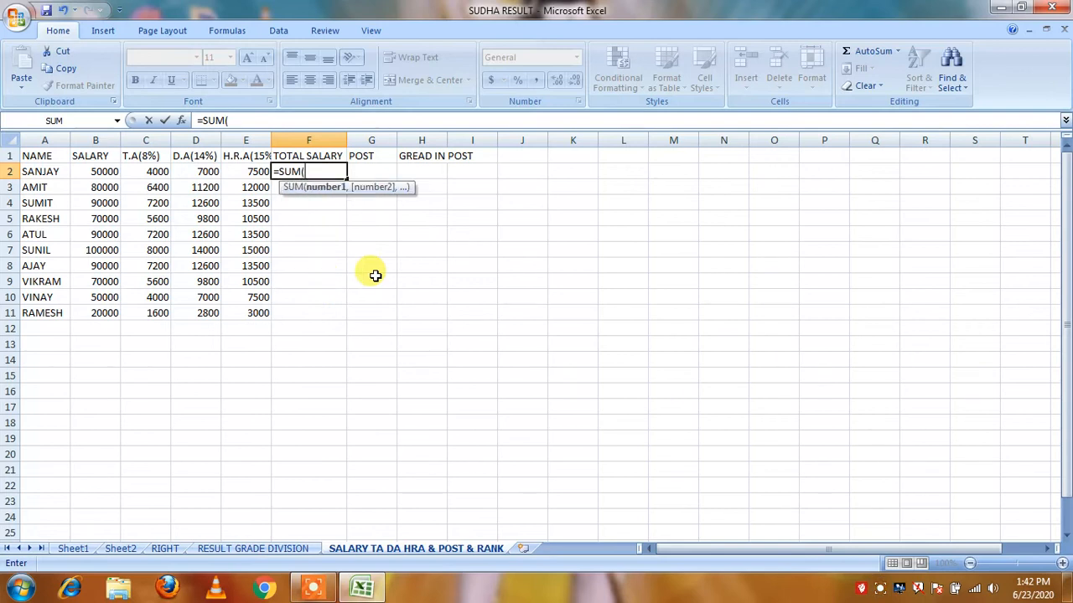
drag(105, 172, 247, 171)
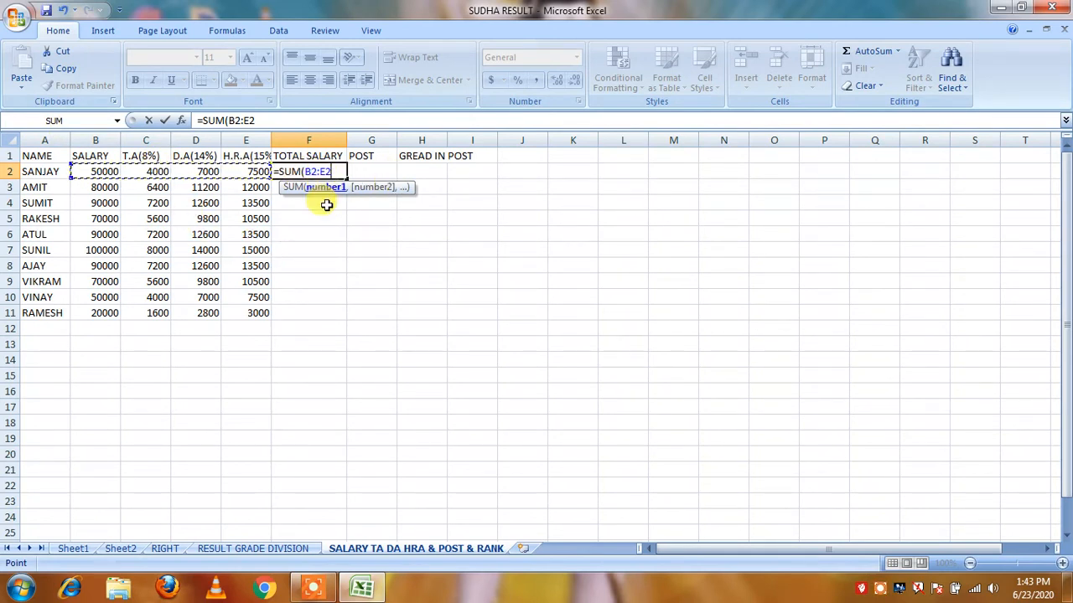
text())
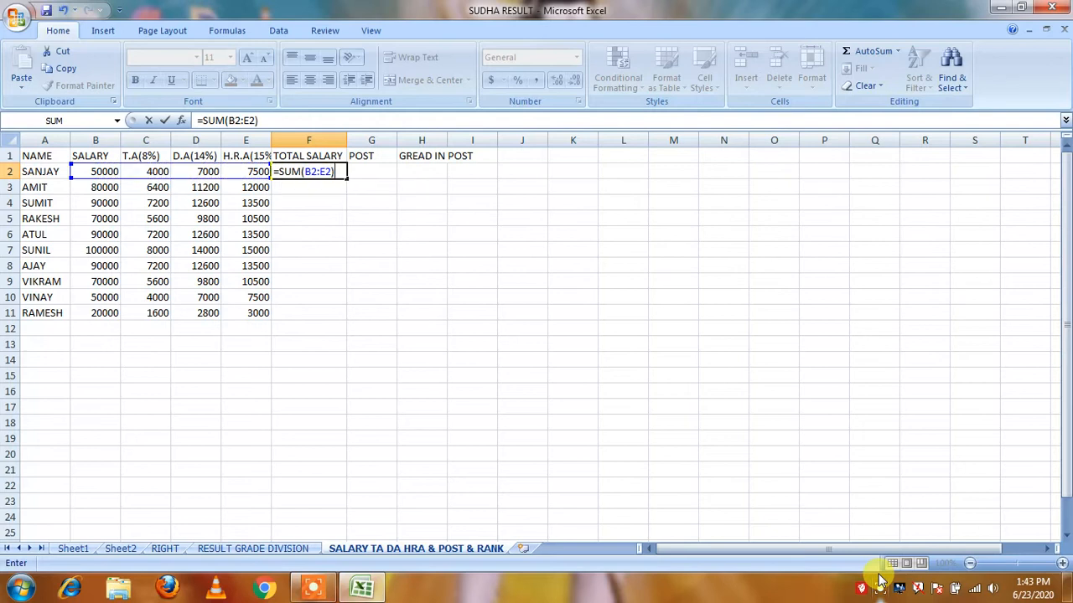
key(Return)
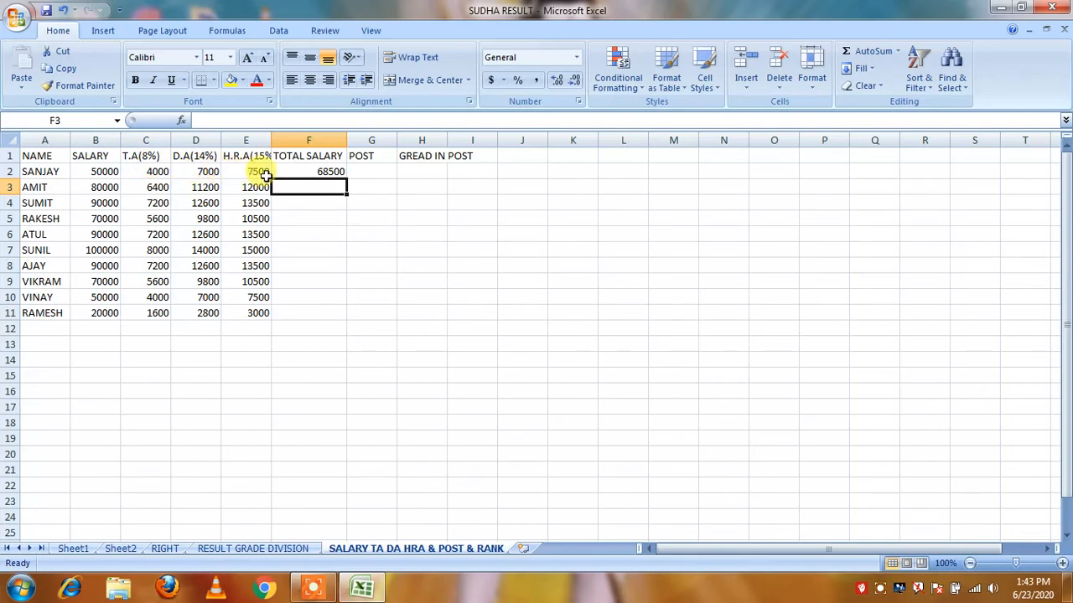
click(326, 170)
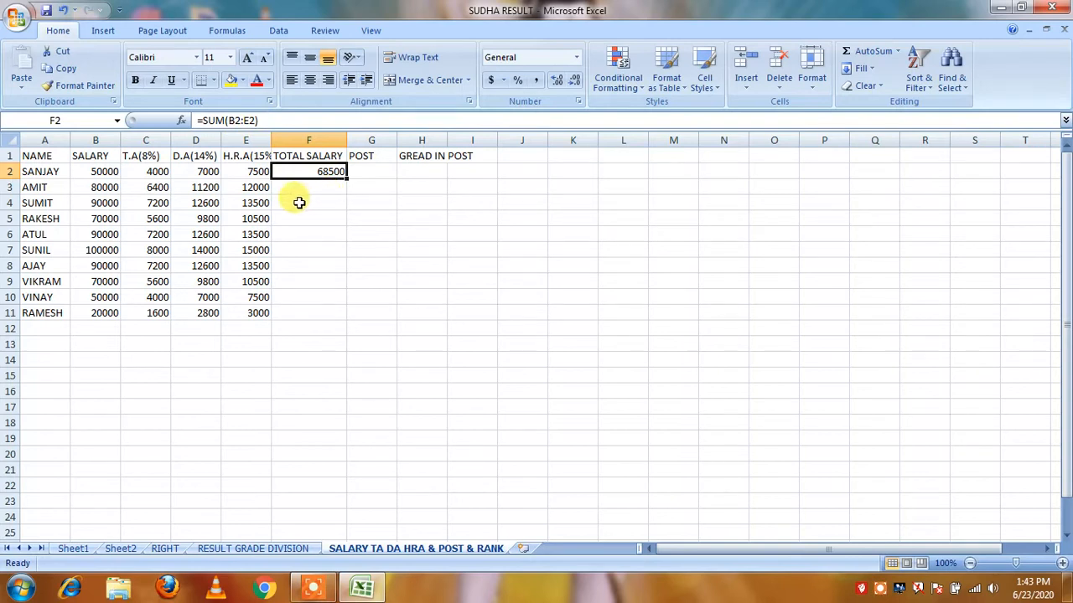
drag(345, 179, 320, 325)
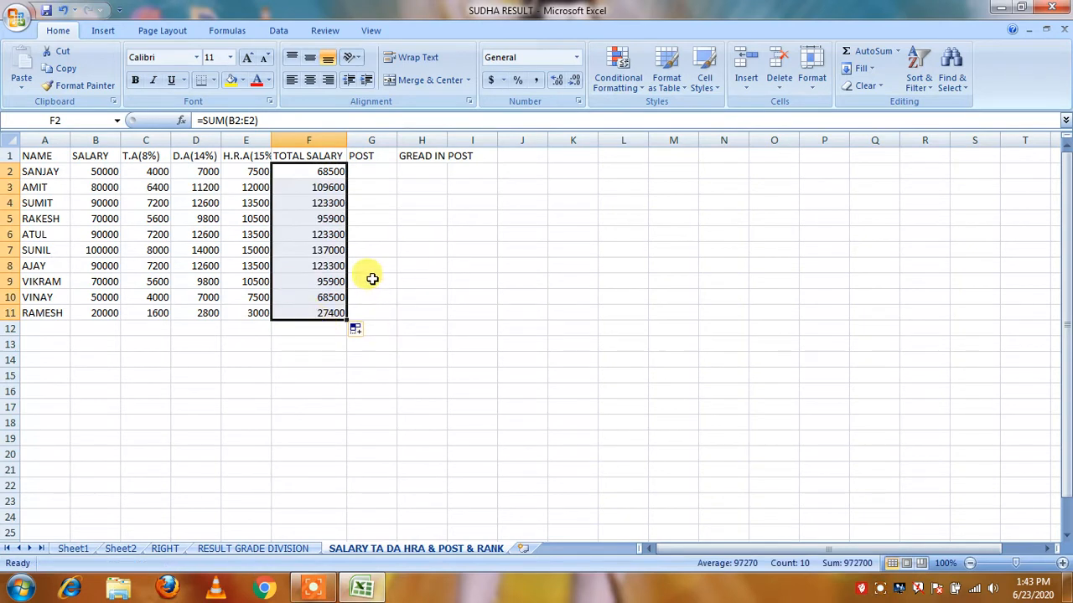
Copy the employee name list with its heading from A1:A11 to the cells starting at A19.
click(385, 173)
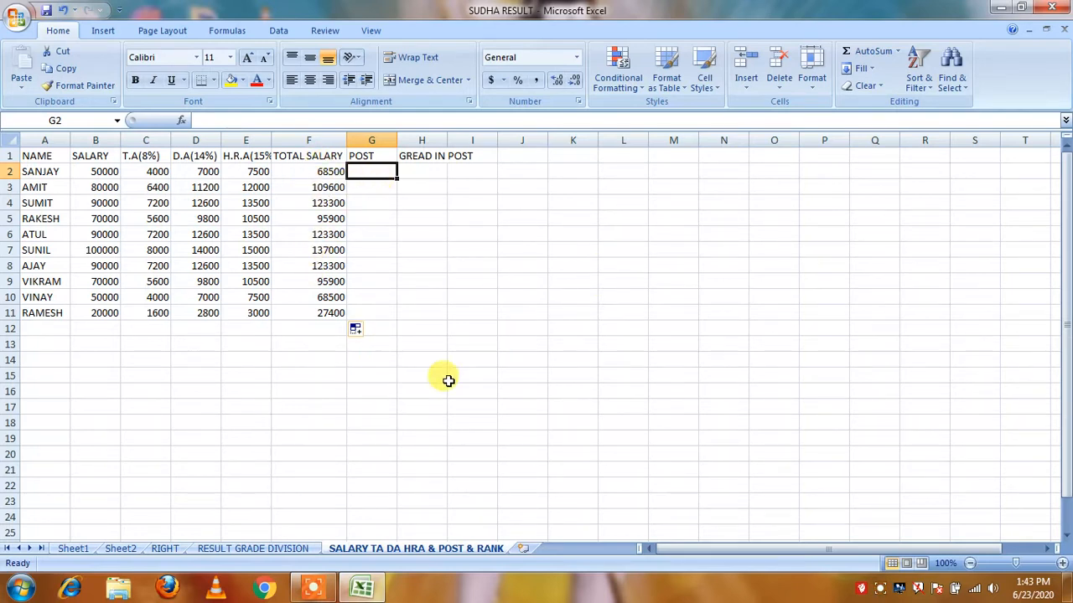
drag(27, 157, 33, 328)
key(ctrl+c)
click(48, 433)
key(Return)
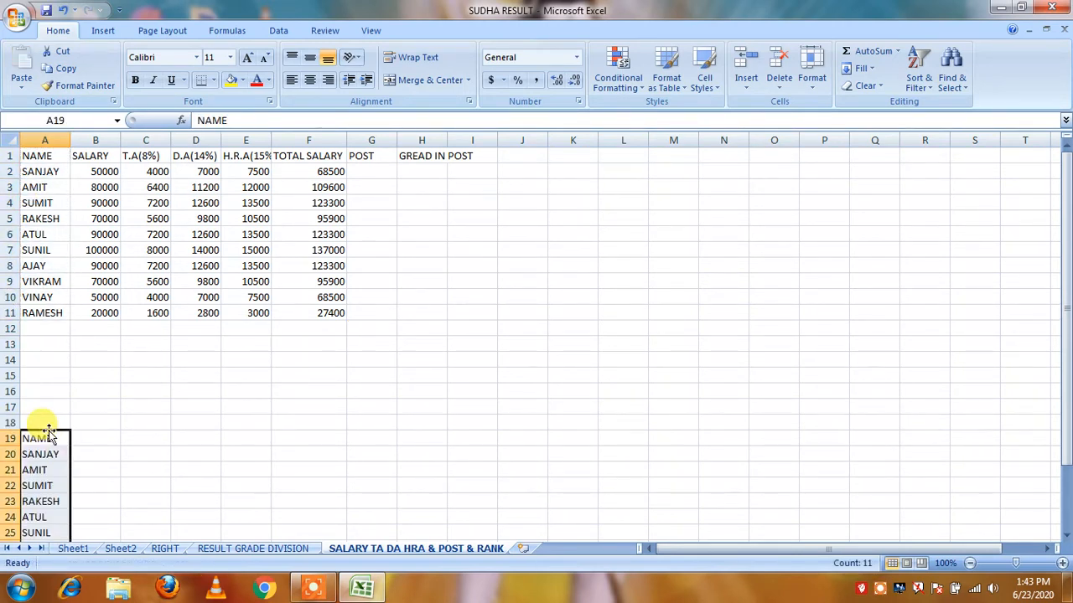
Copy the TOTAL SALARY column F1:F11 and paste only its values beside the copied name list, starting at B19.
drag(335, 157, 311, 312)
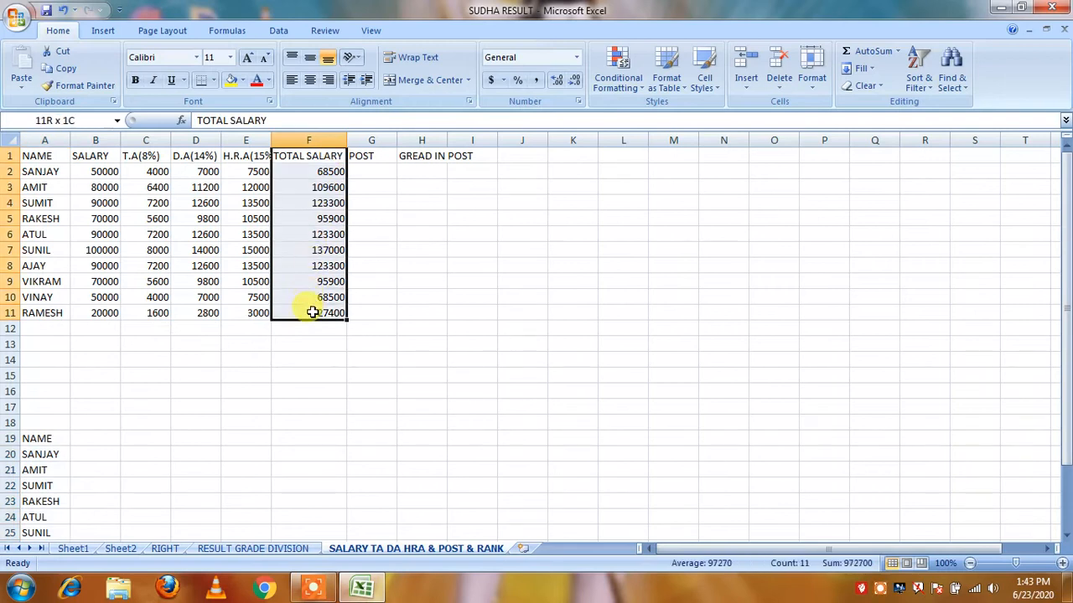
key(ctrl+c)
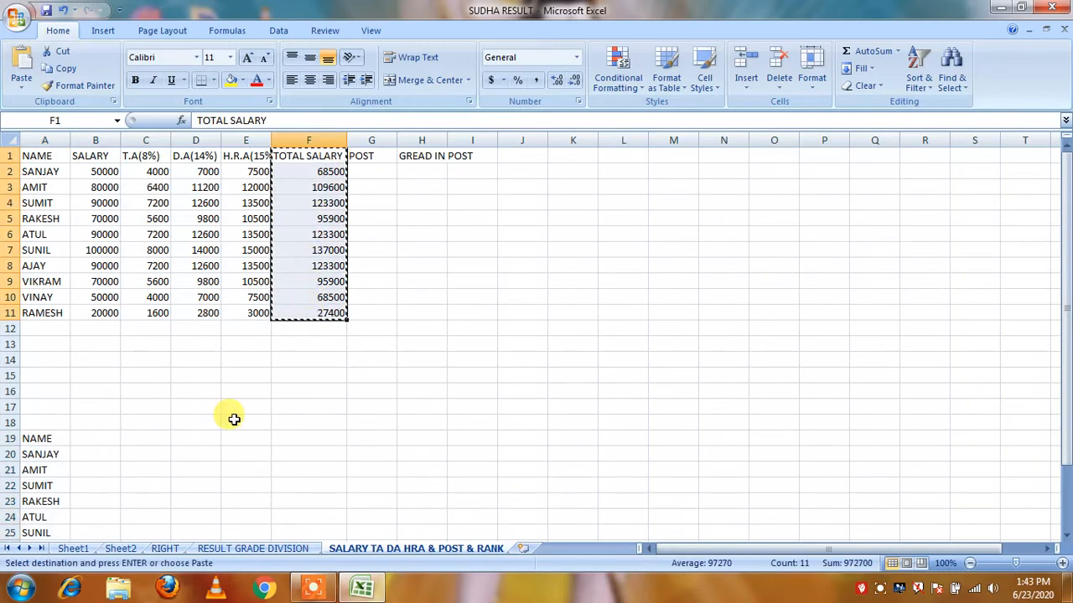
click(82, 438)
click(21, 83)
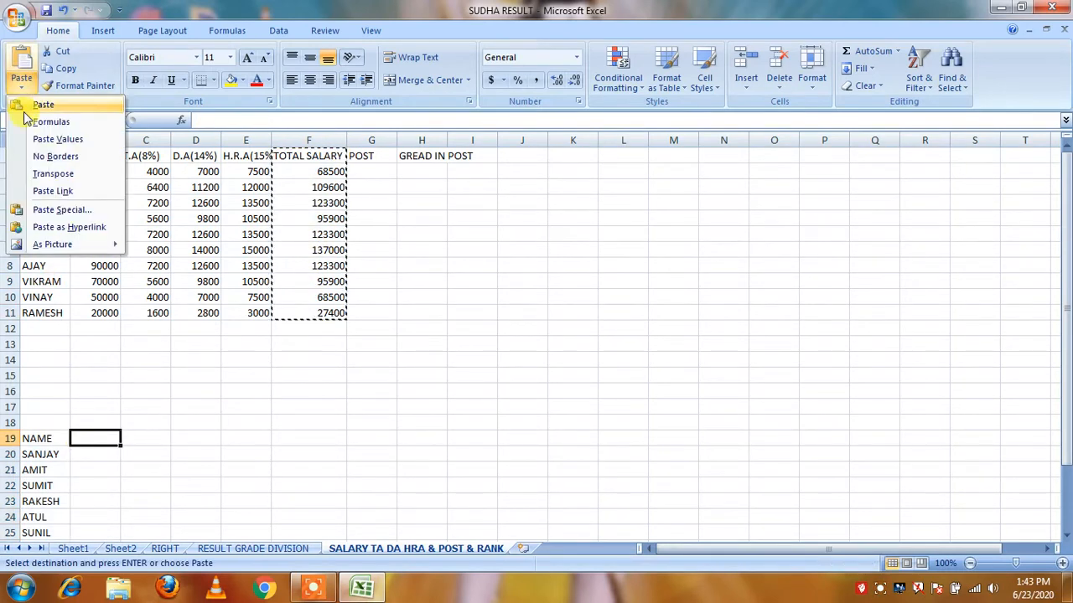
click(74, 139)
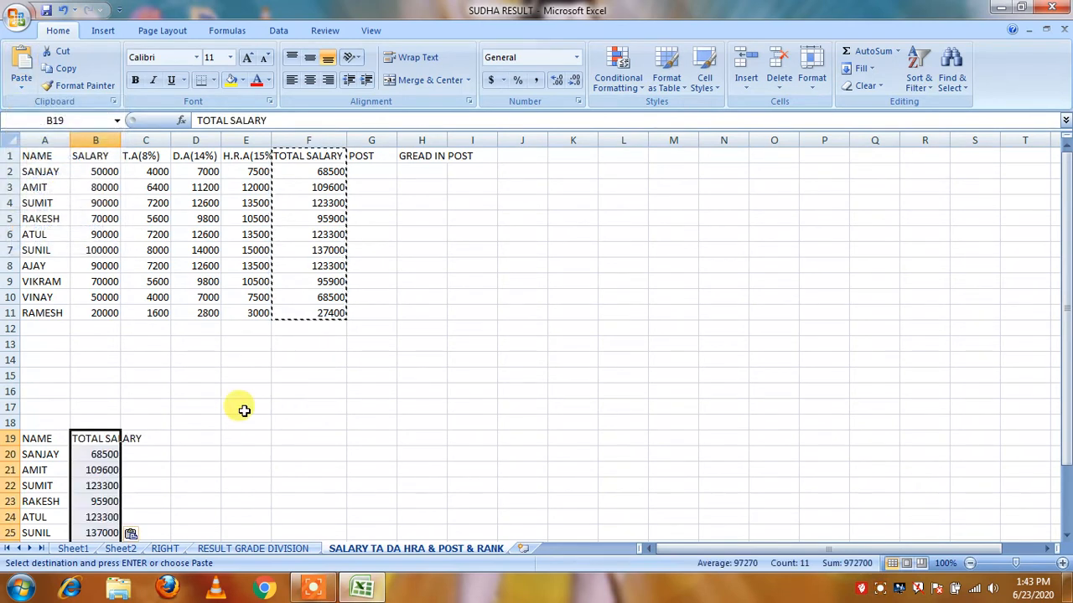
Insert a 2-D clustered column chart from the name and total salary data in A19:B29.
scroll(240, 405, down, 2)
drag(45, 345, 86, 495)
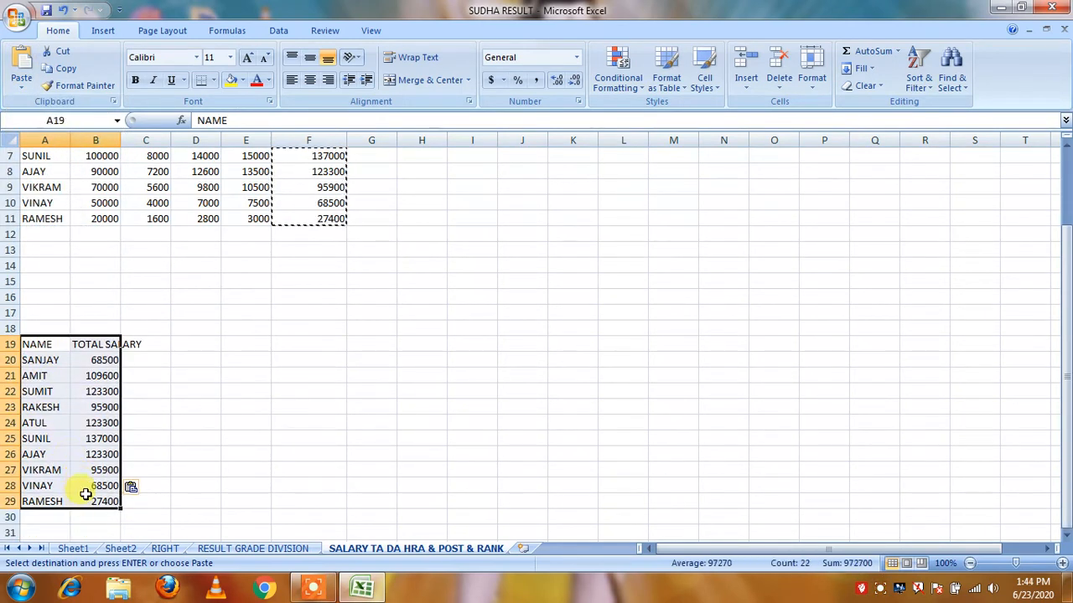
click(103, 31)
click(256, 83)
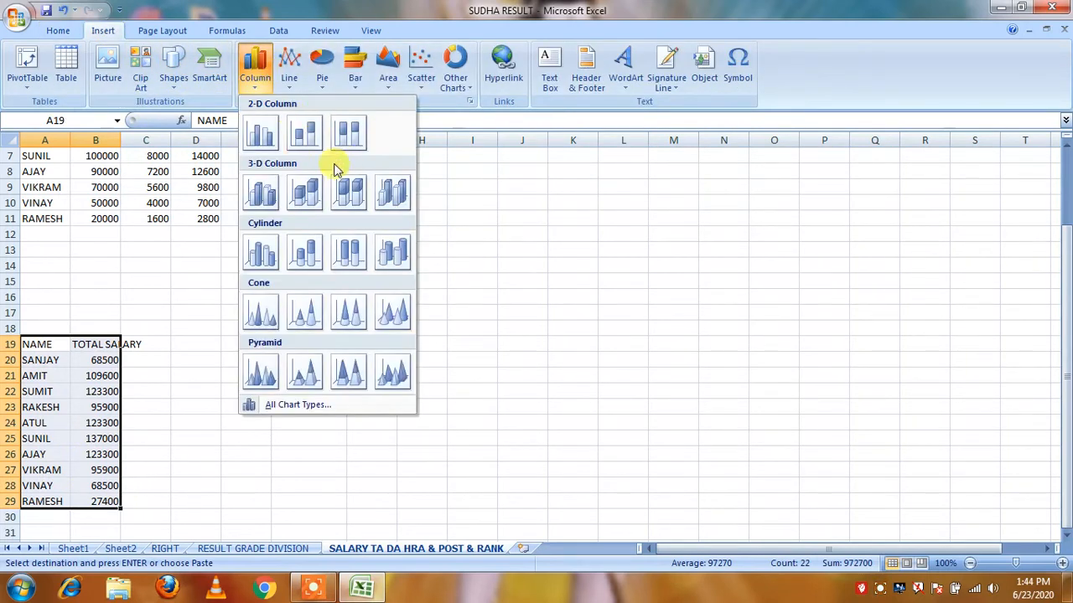
click(260, 134)
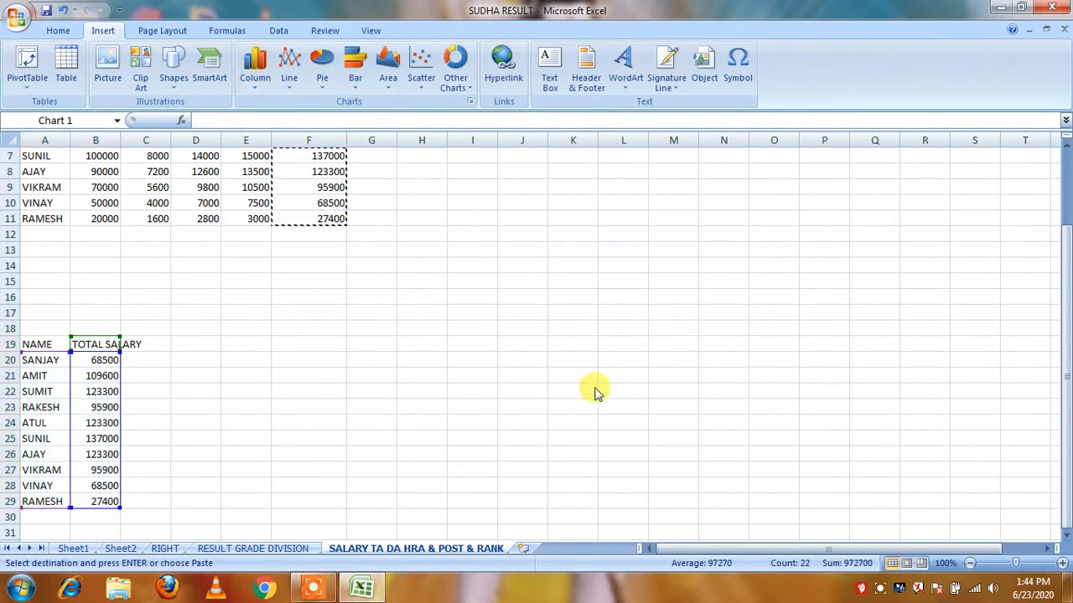
Move the TOTAL SALARY chart below the main salary table so its upper edge sits at about row 19.
drag(510, 240, 582, 337)
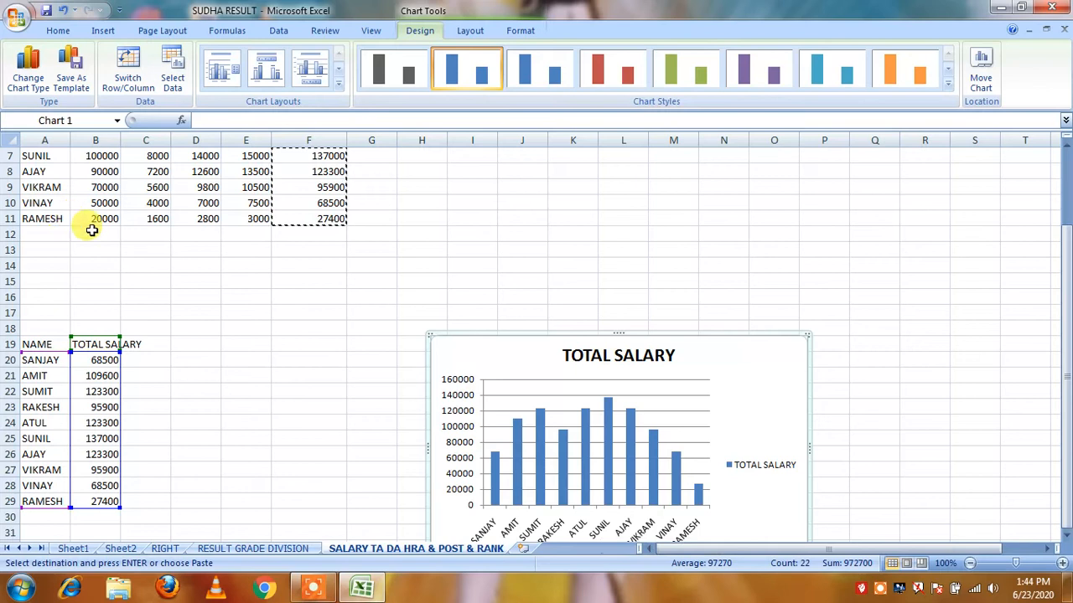
scroll(107, 170, up, 2)
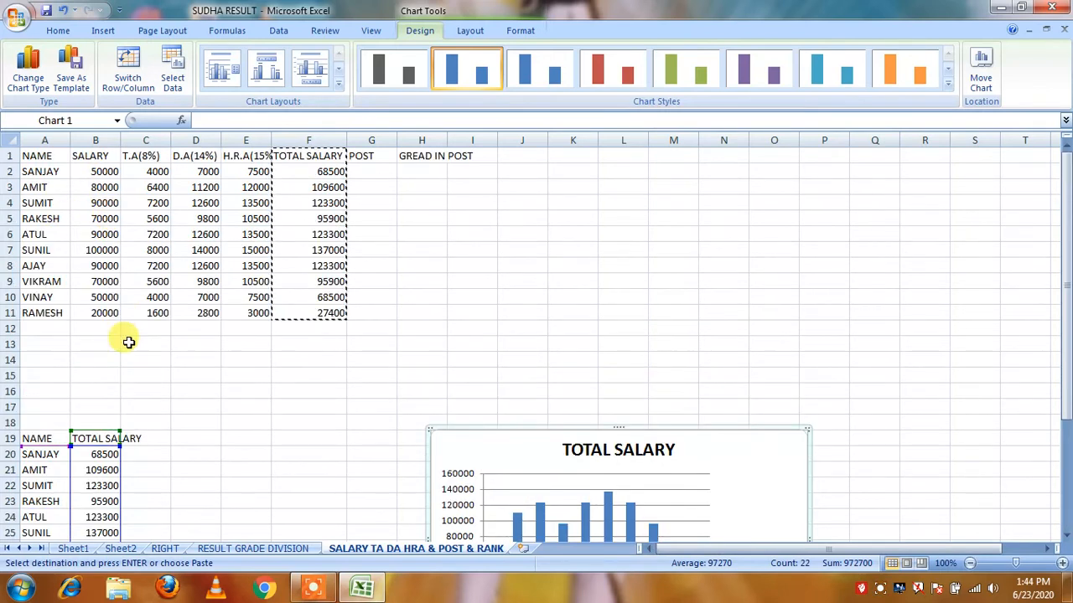
scroll(113, 320, down, 2)
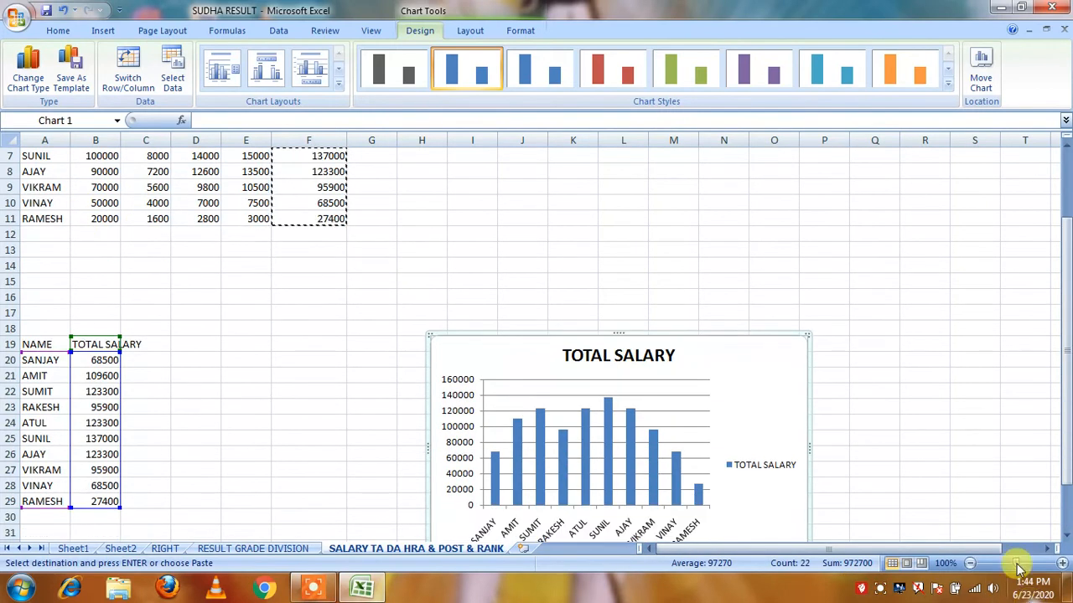
scroll(708, 519, down, 2)
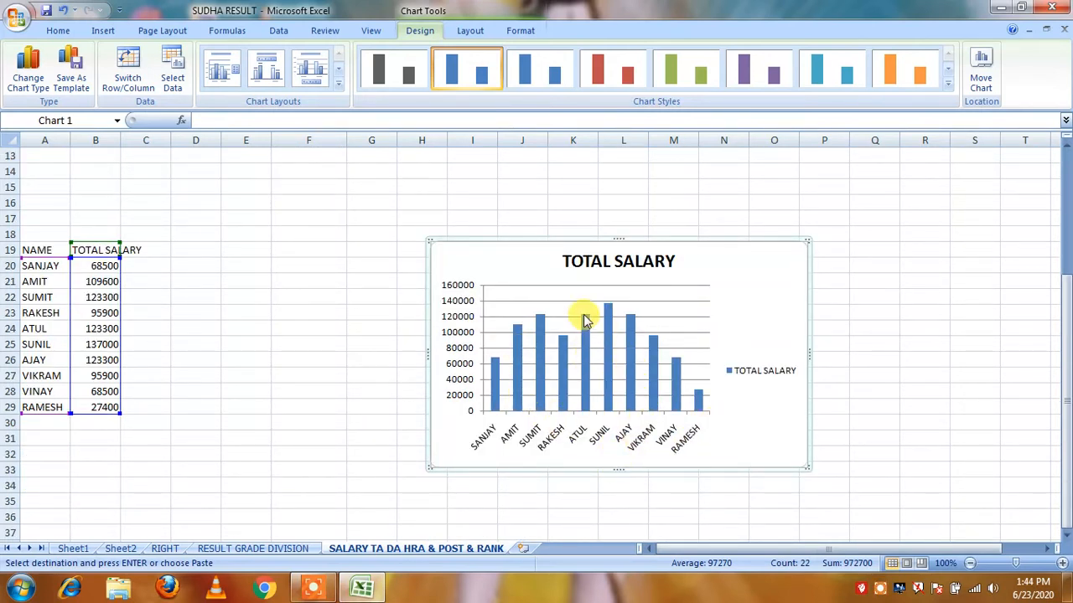
scroll(618, 452, up, 4)
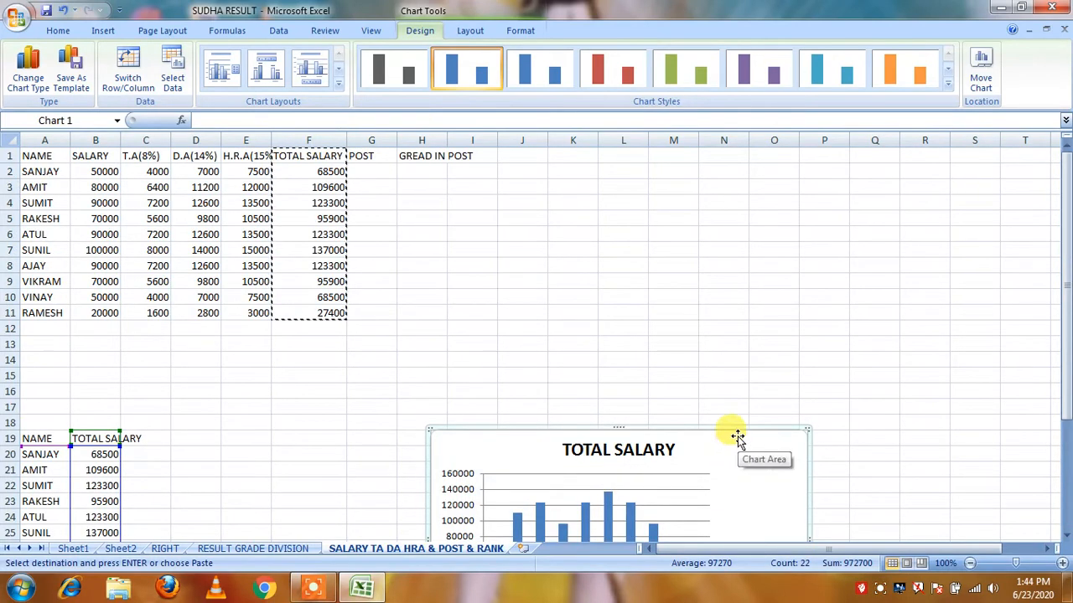
drag(737, 438, 735, 445)
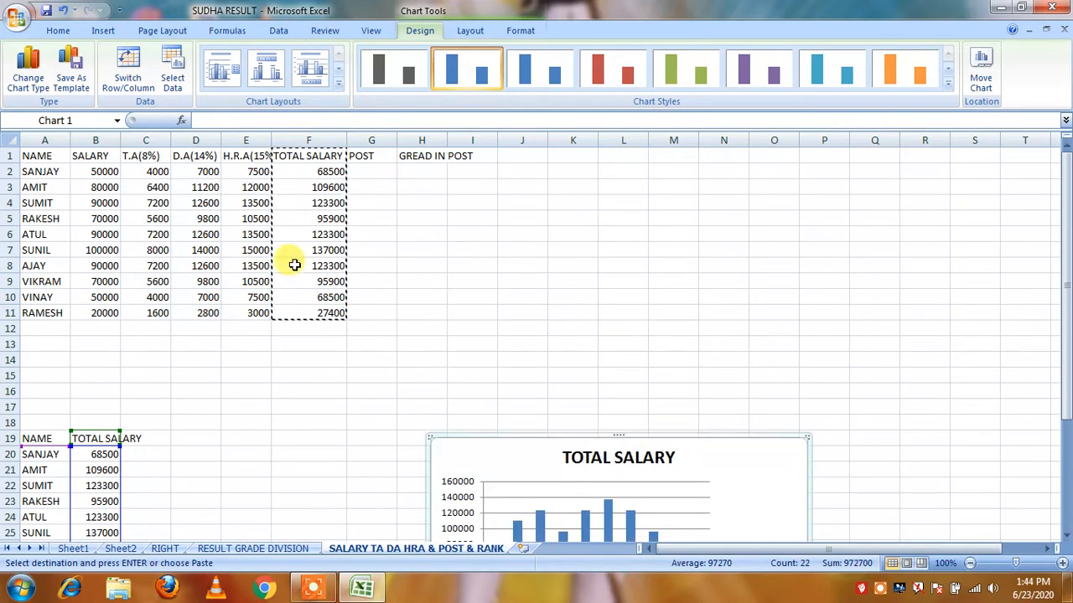
Clear the copy selection and start a POST formula in G2 with =IF(F2>=90000,"MANAGER".
click(369, 174)
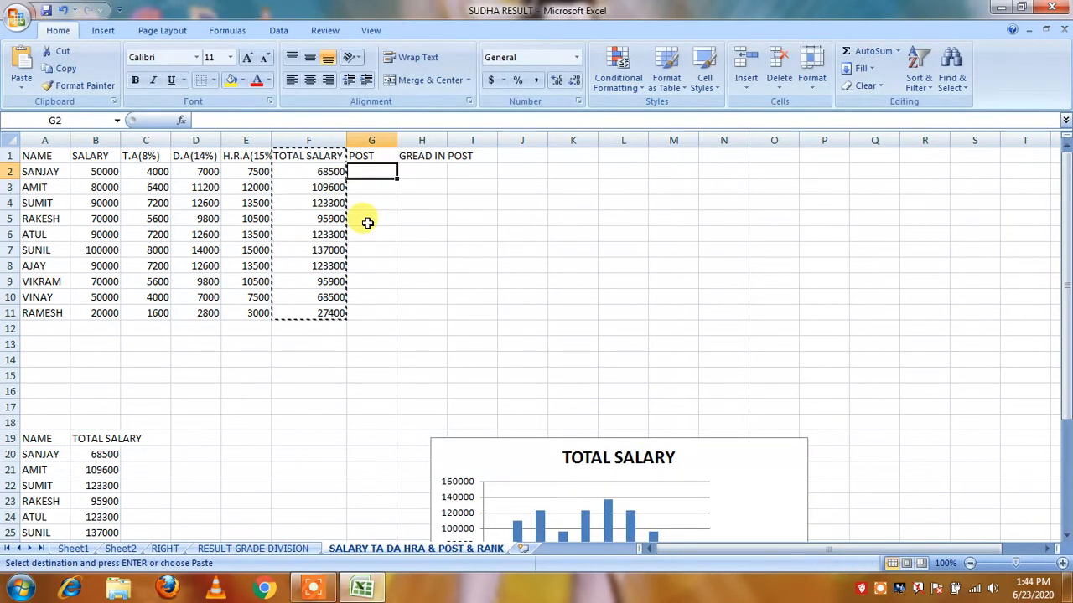
key(Escape)
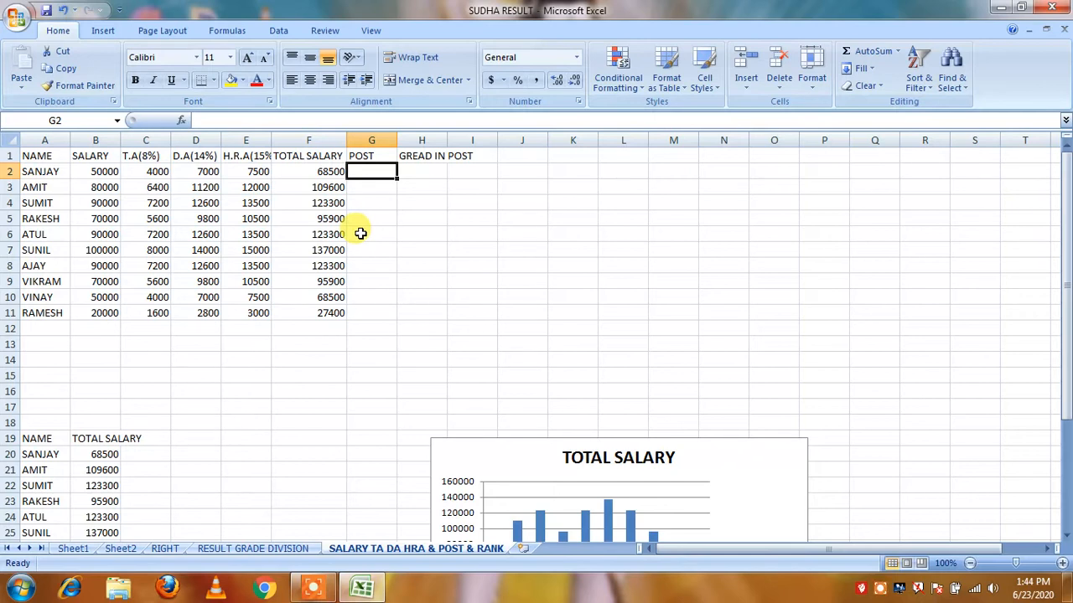
text(=)
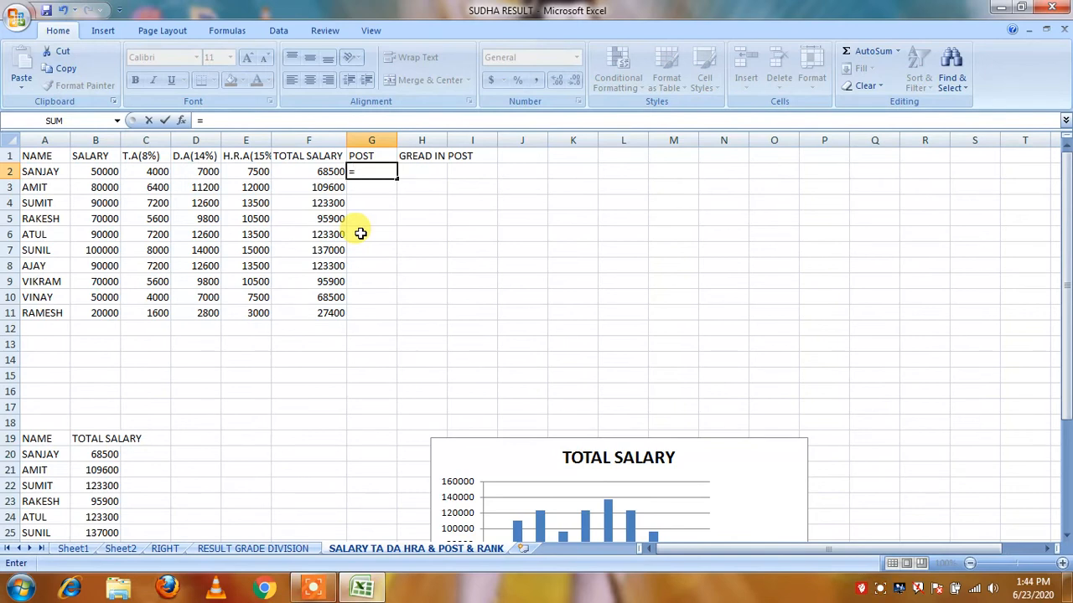
text(IF()
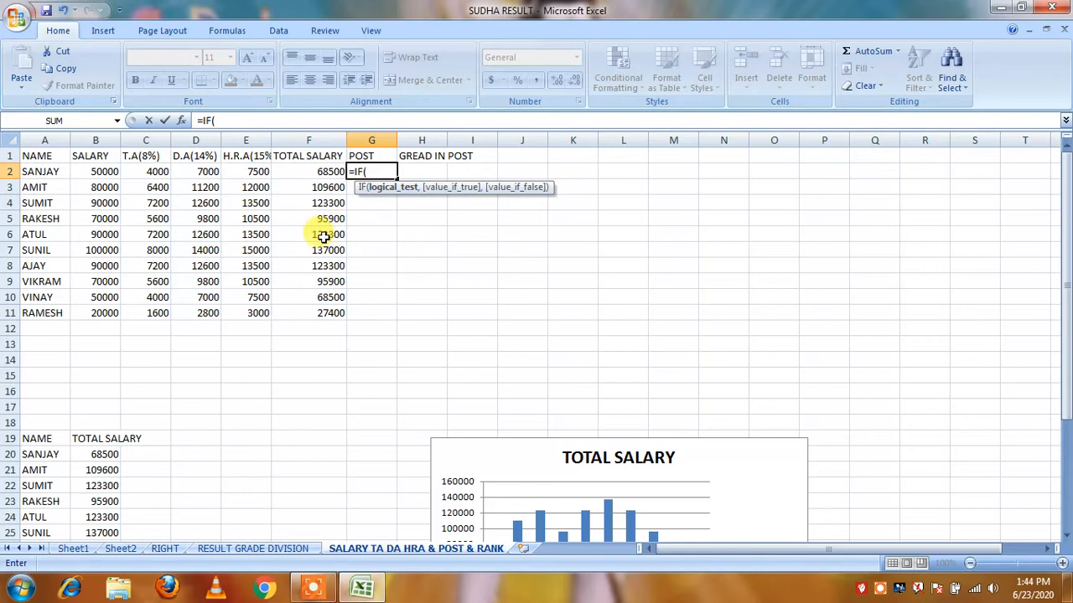
click(326, 171)
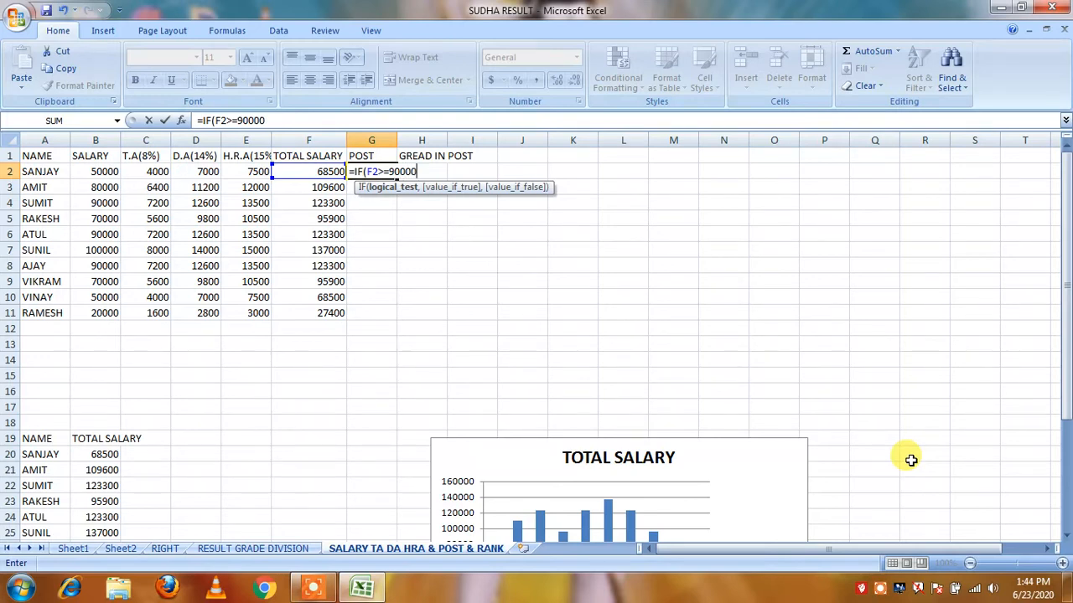
text(,)
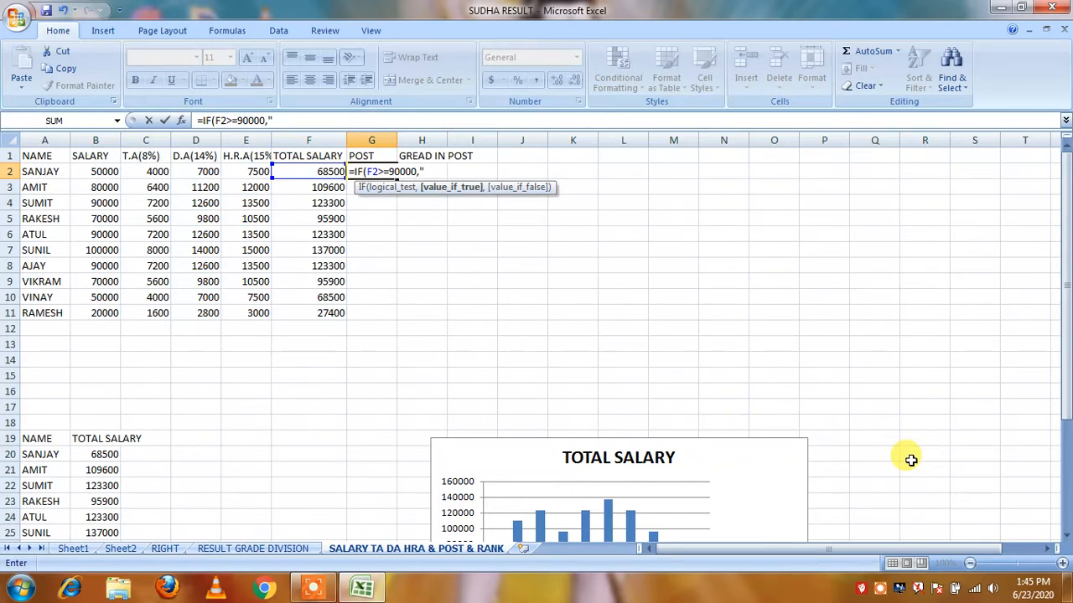
text("MA)
text(HA)
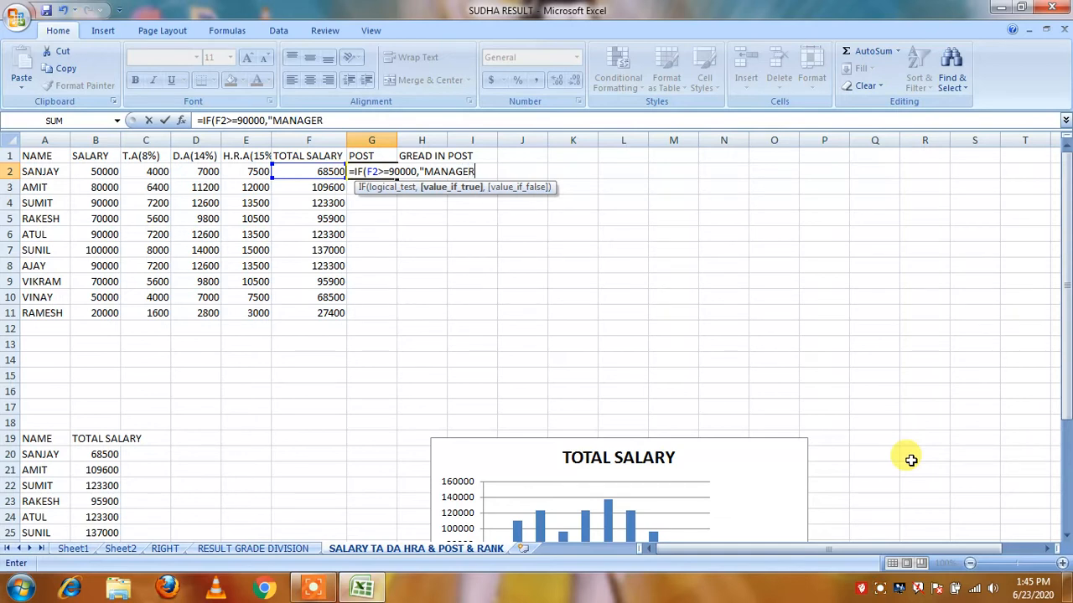
Extend the G2 formula with a nested condition IF(F2>=70000,"ASSITANT MANAGER", for the second post level.
text(,IF()
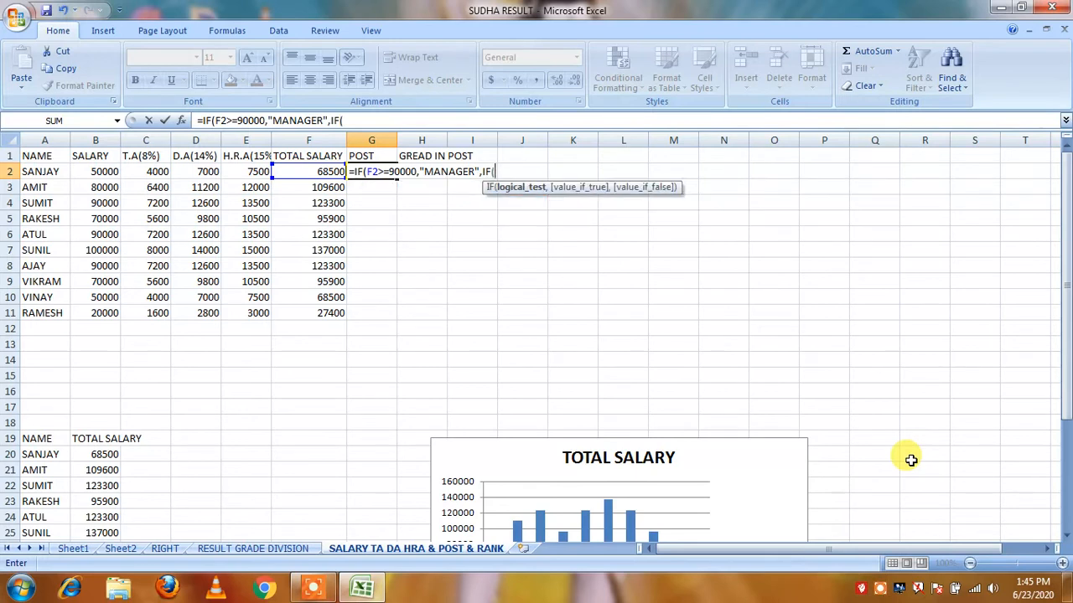
text(F2>=70000,"ASSITANT MANAGER)
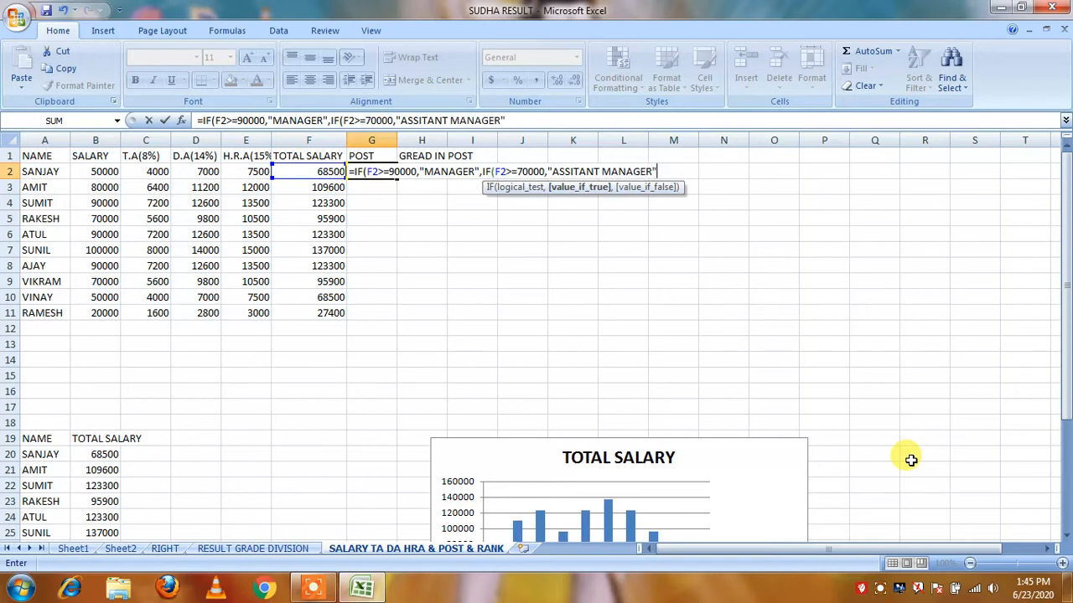
text(,)
click(911, 460)
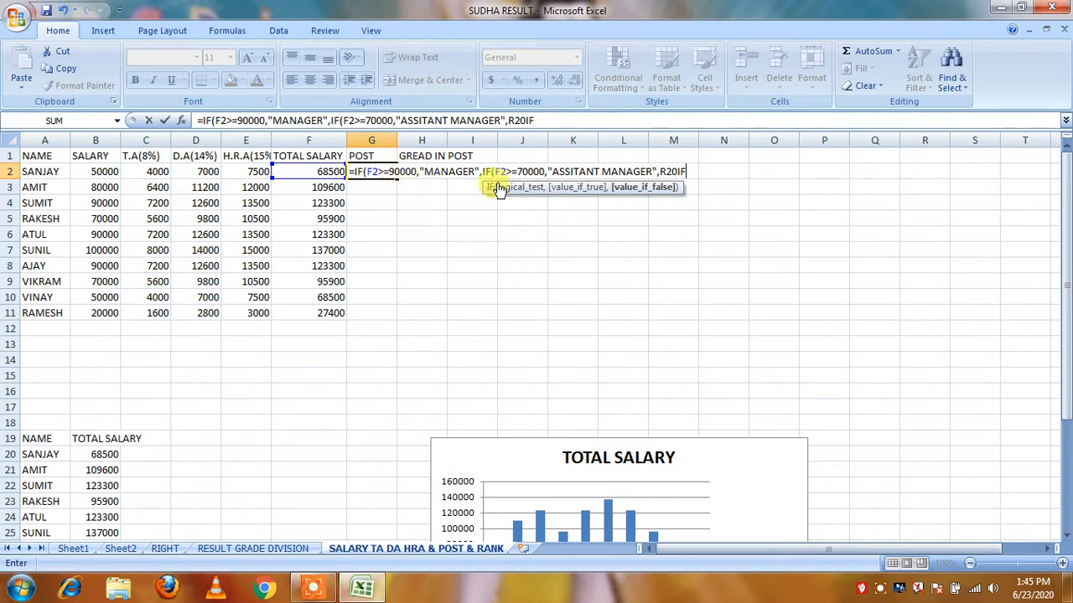
key(BackSpace)
key(BackSpace)
key(BackSpace)
key(BackSpace)
key(BackSpace)
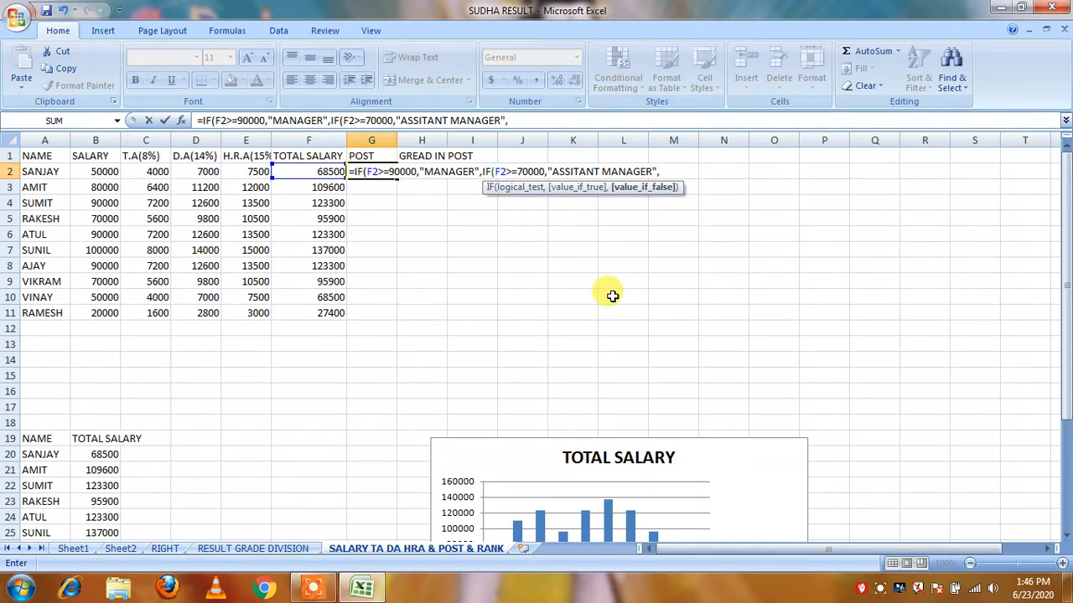
Add a third nested condition to the G2 formula, IF(F2>=50000,"CLERK".
text(IF()
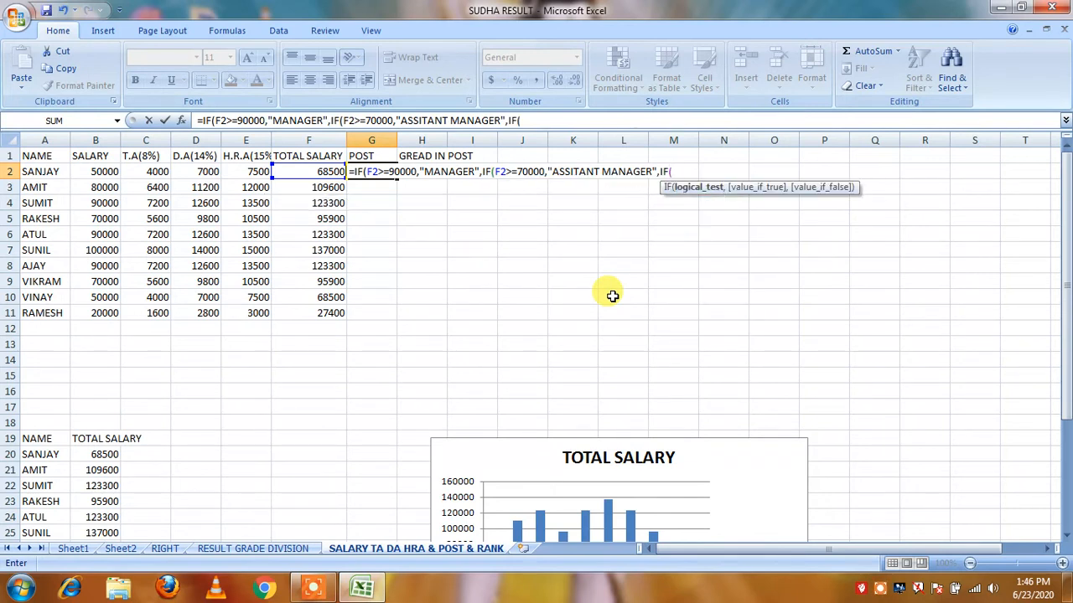
text(F2>=50000,)
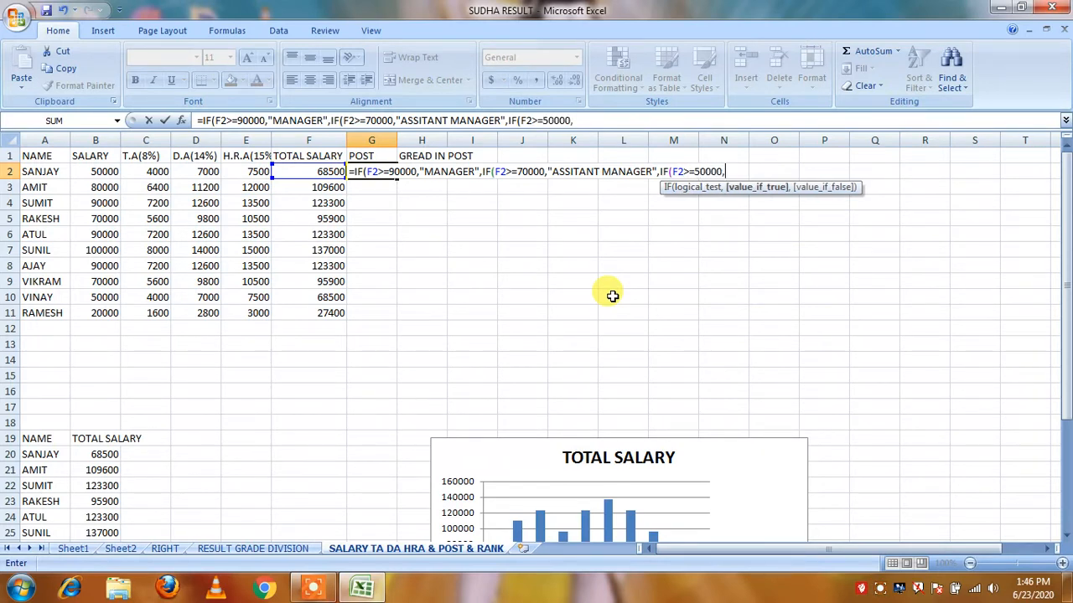
text("CLERK)
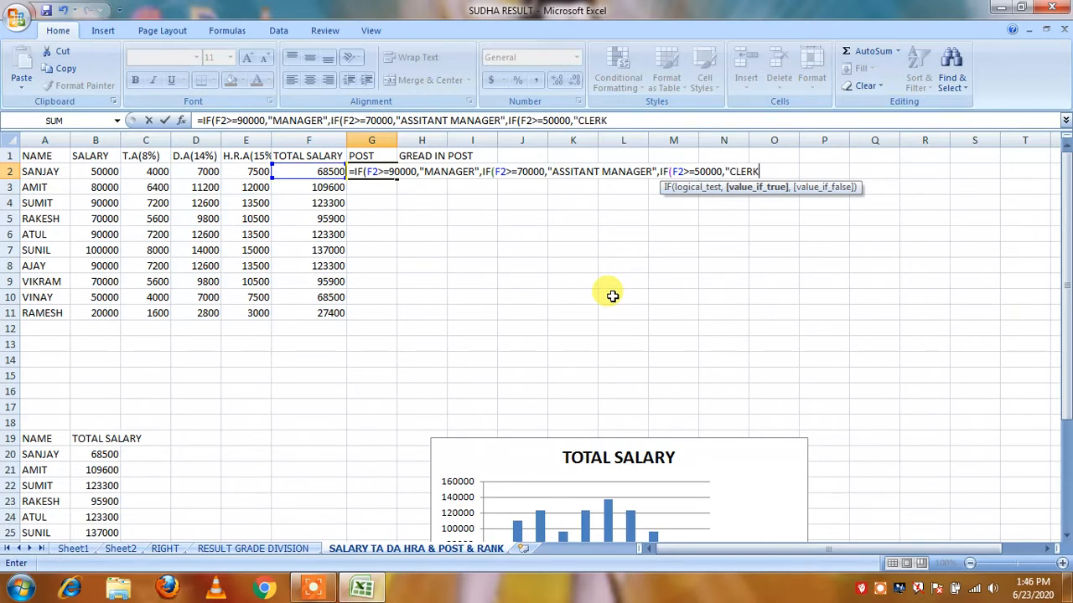
Add a fourth nested condition to the G2 formula, IF(F2>=35000,"BASIC EMPLOYEE".
text(",IF)
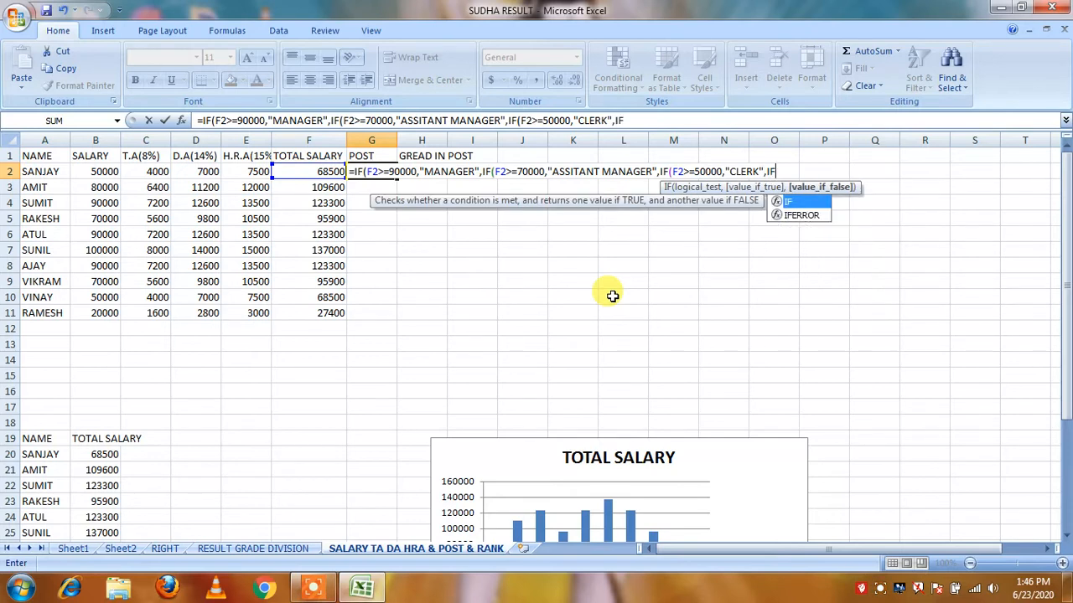
text((F)
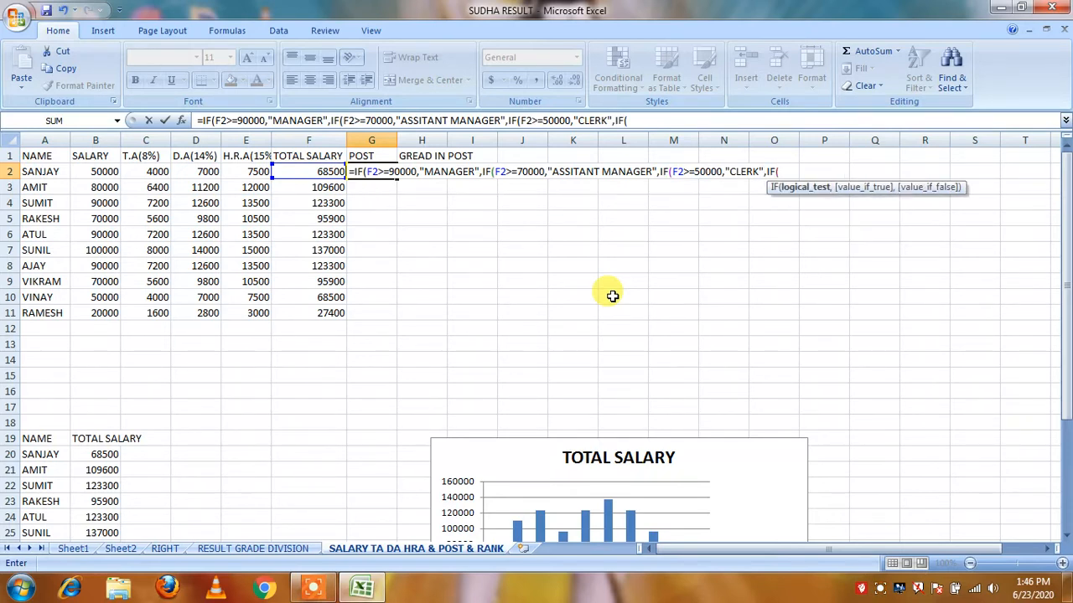
text(2>=35000)
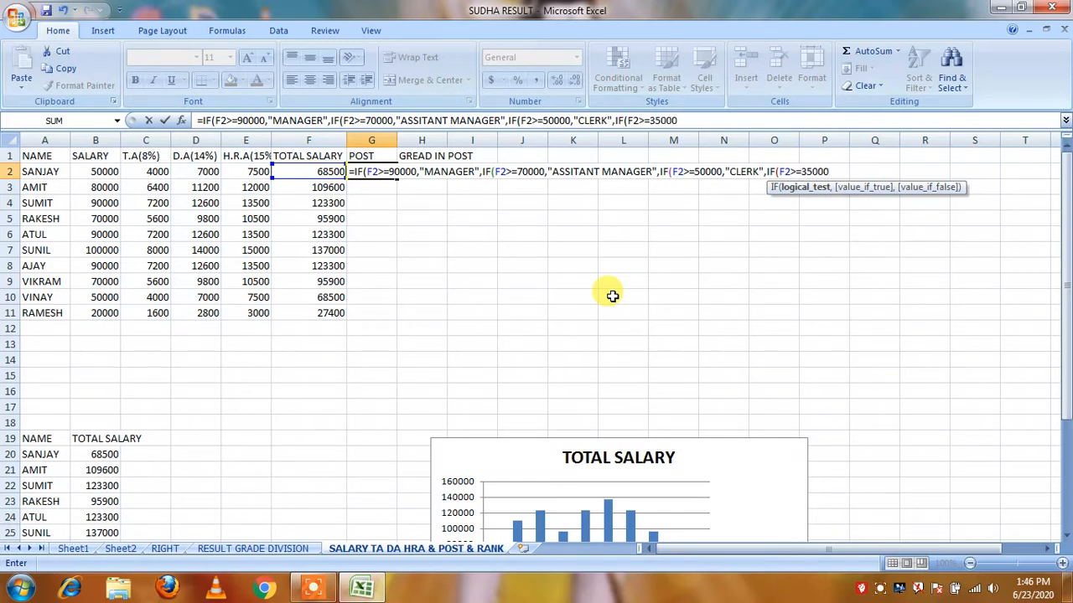
text(,)
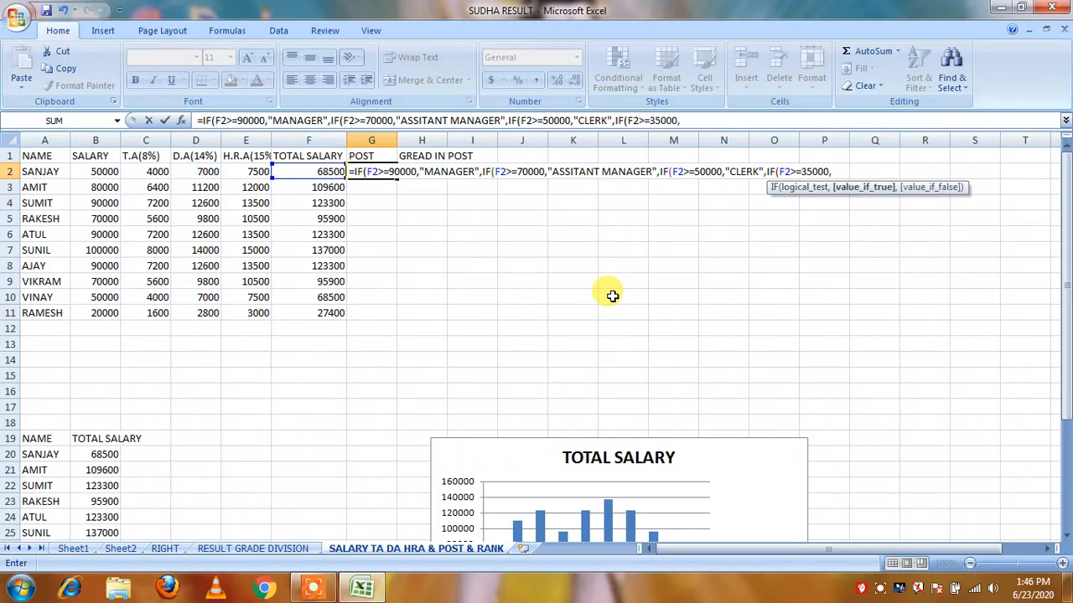
text("BASIC EMPLOYEE,)
key(BackSpace)
text(",)
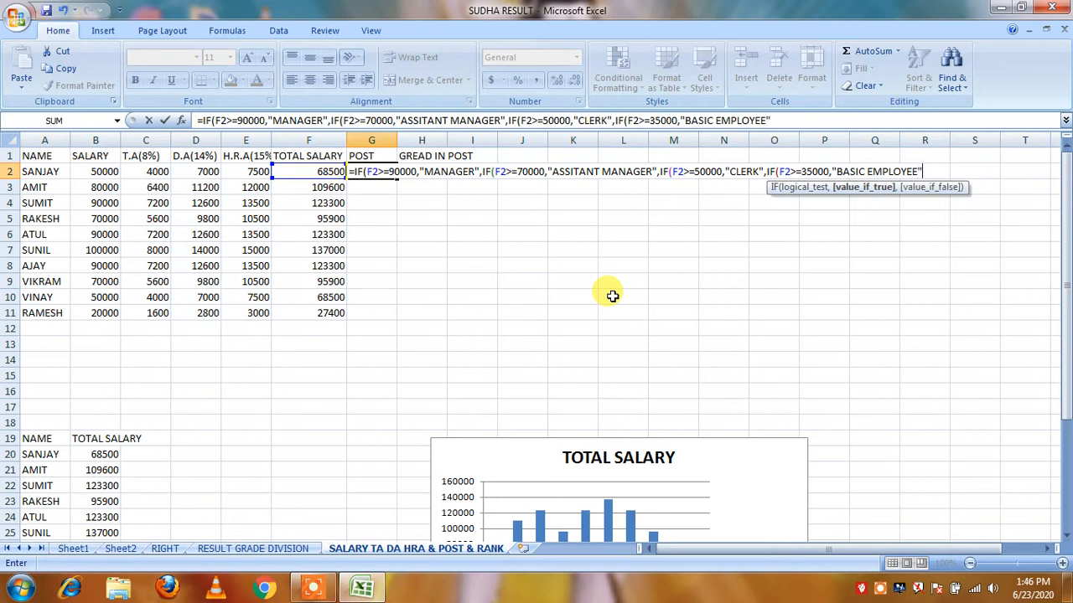
Finish the G2 formula with "PEOUN" as the value for all lower salaries and close the four nested IFs.
text(")
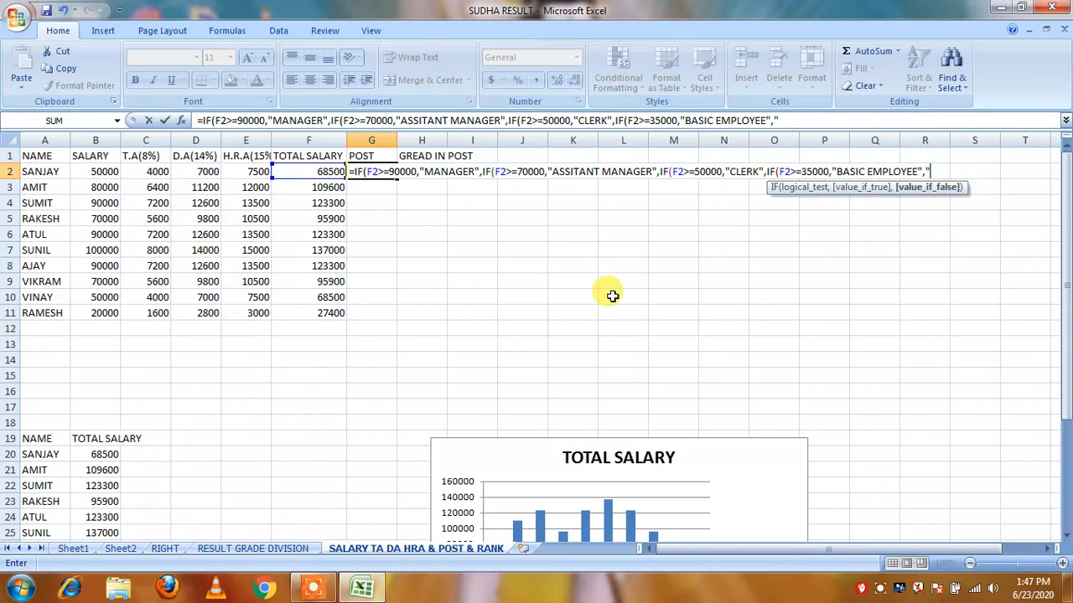
text(PEOUN)
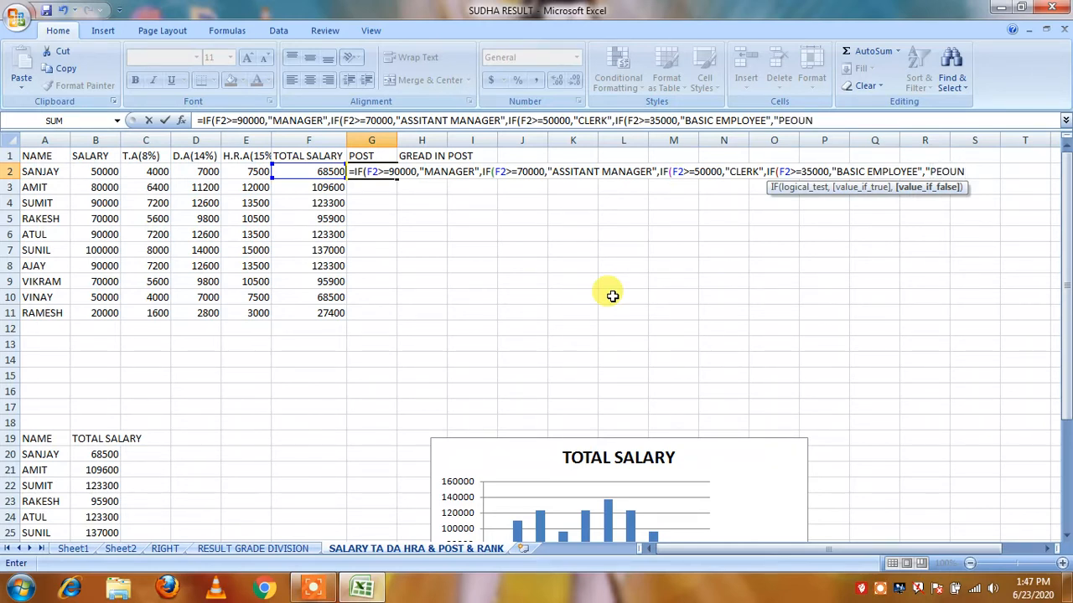
text(")
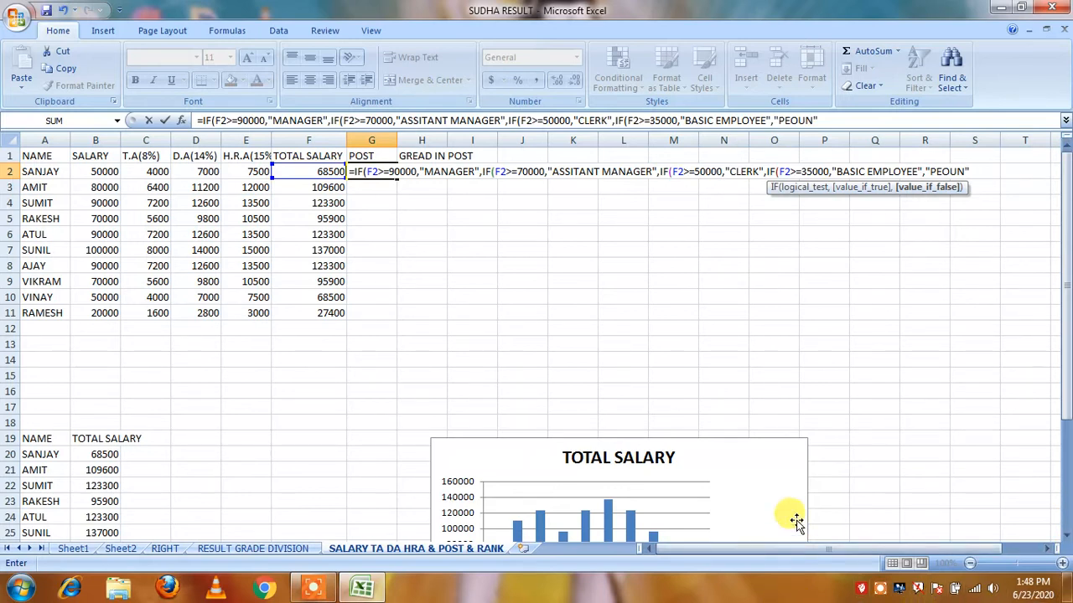
text()))))
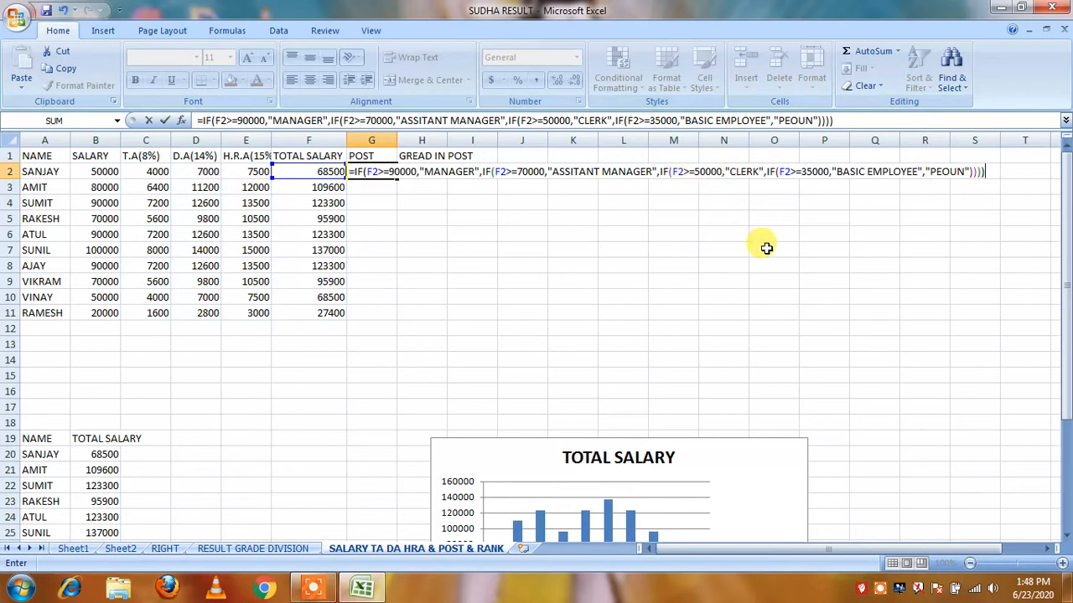
key(Return)
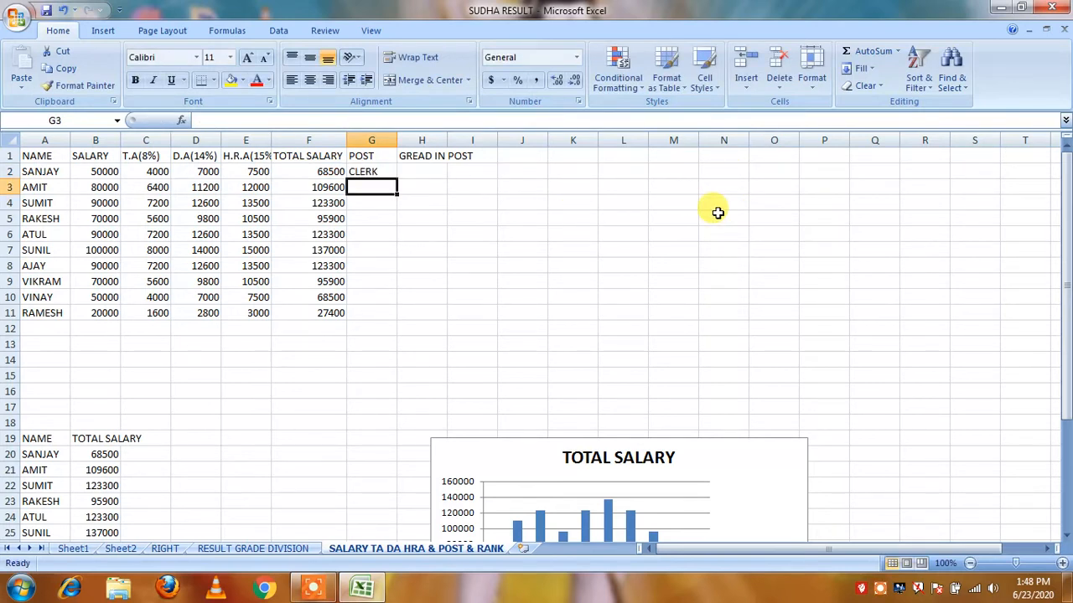
Fill the G2 POST formula down to G11 and widen column G to fit the post titles.
click(360, 171)
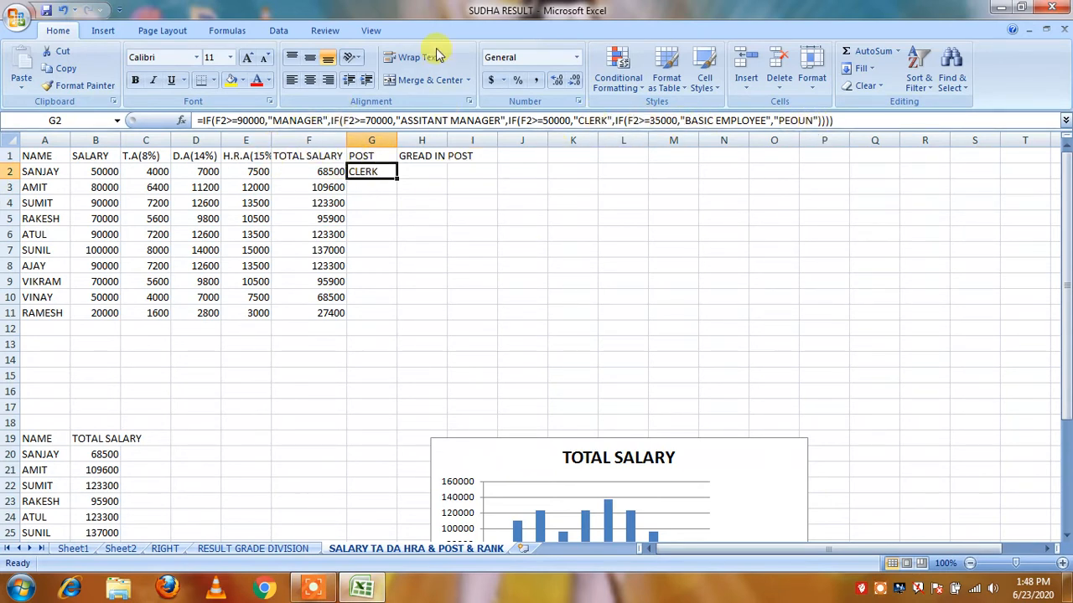
drag(400, 178, 393, 326)
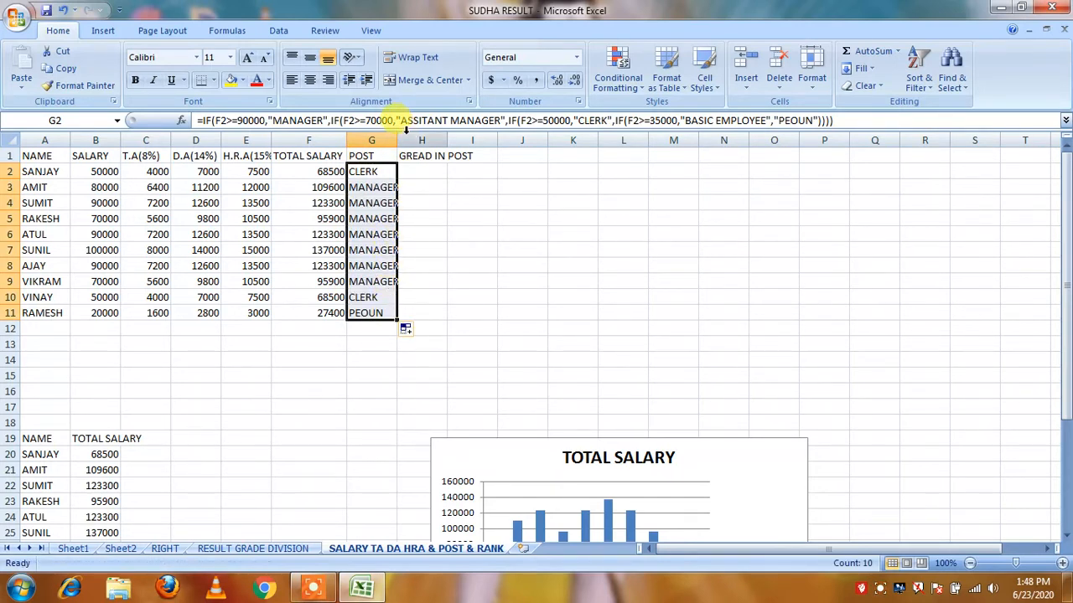
drag(397, 134, 445, 140)
click(393, 202)
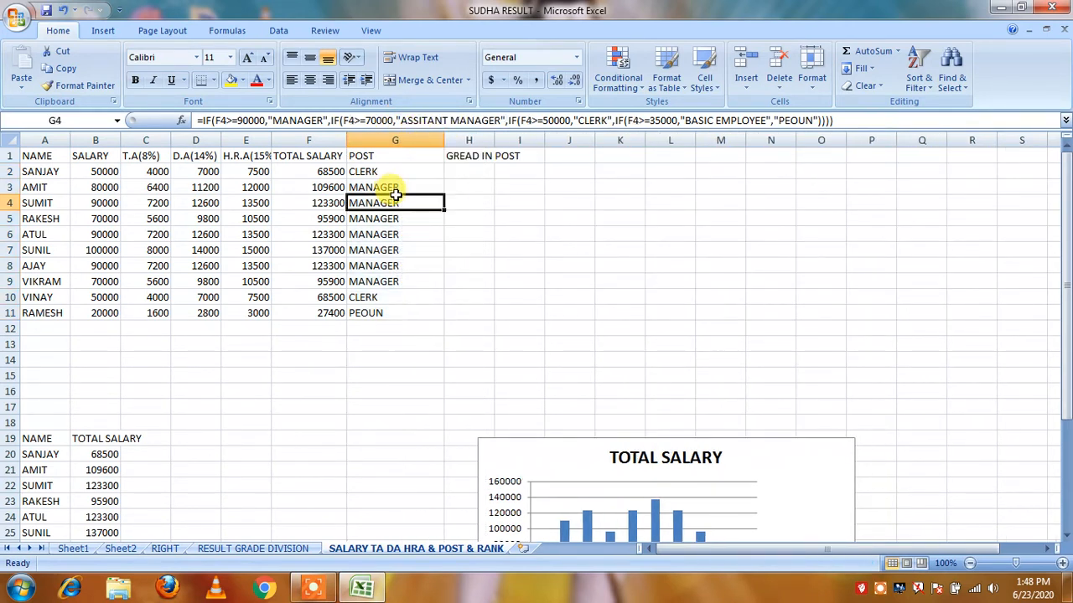
Set the MANAGER threshold in the G3 formula to 110000.
click(369, 187)
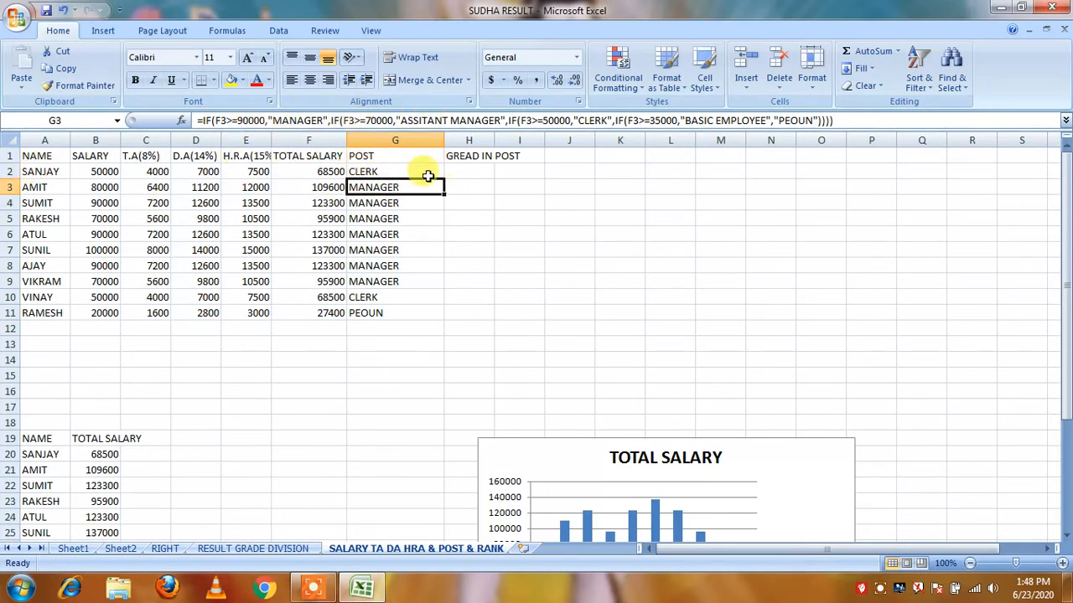
click(265, 120)
key(BackSpace)
key(BackSpace)
key(BackSpace)
key(BackSpace)
key(BackSpace)
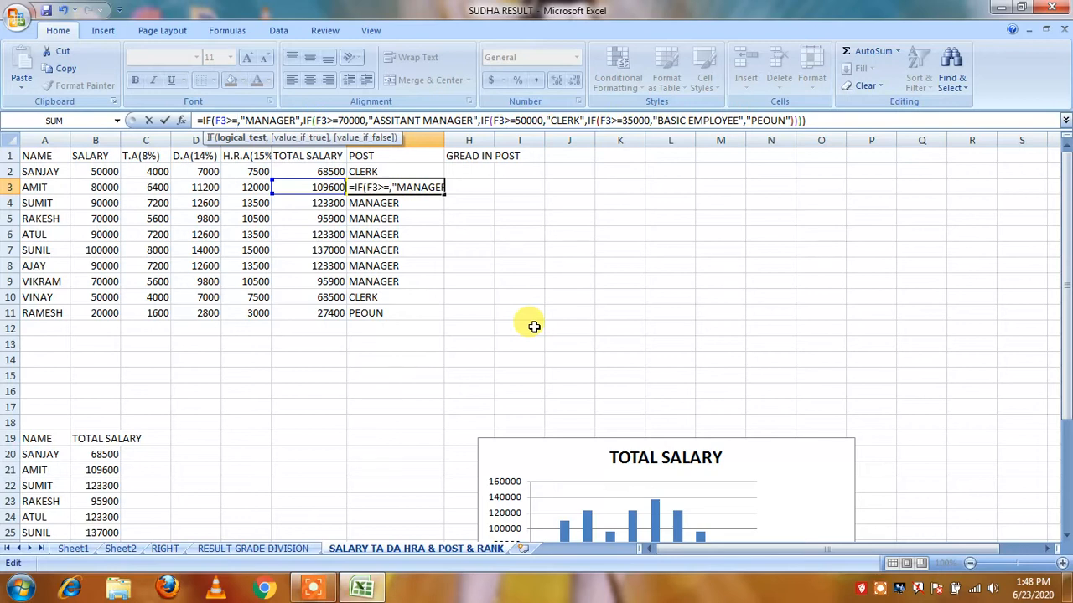
text(11)
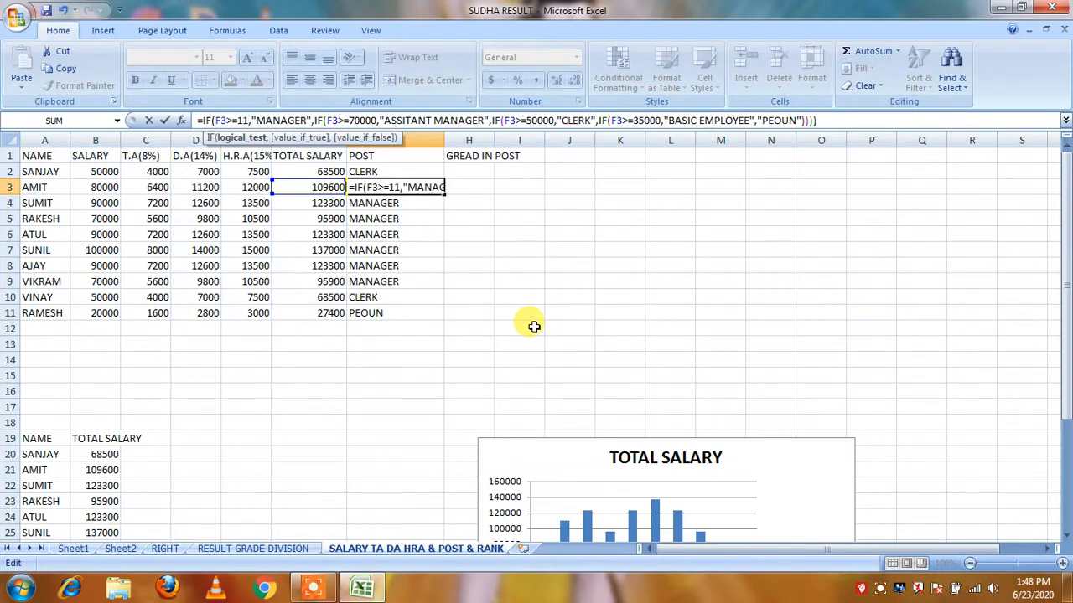
text(0000)
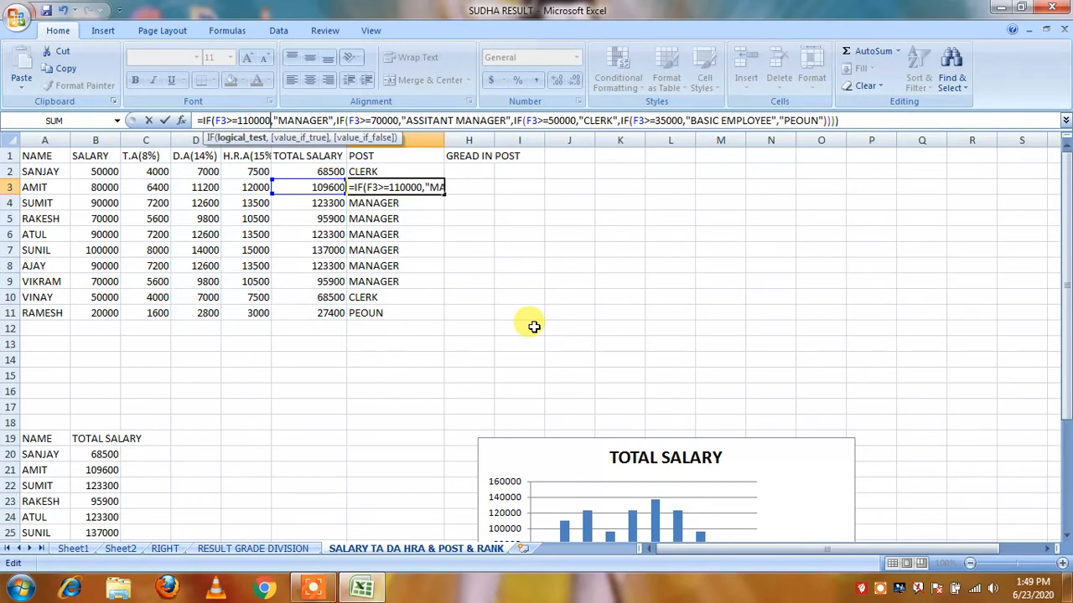
key(Return)
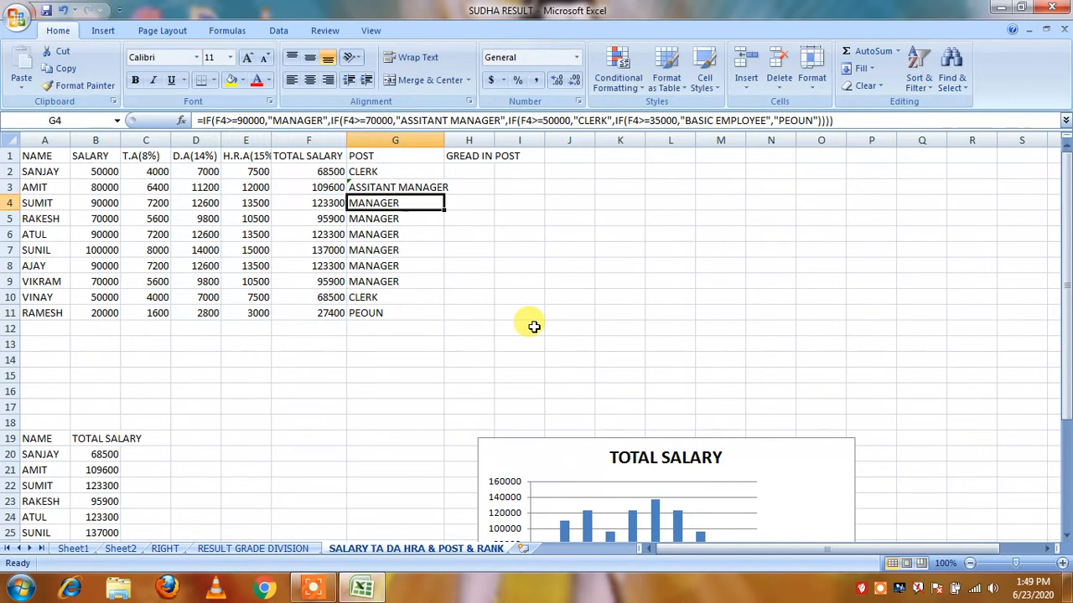
Copy the revised POST formula from G3 down through G11.
click(436, 190)
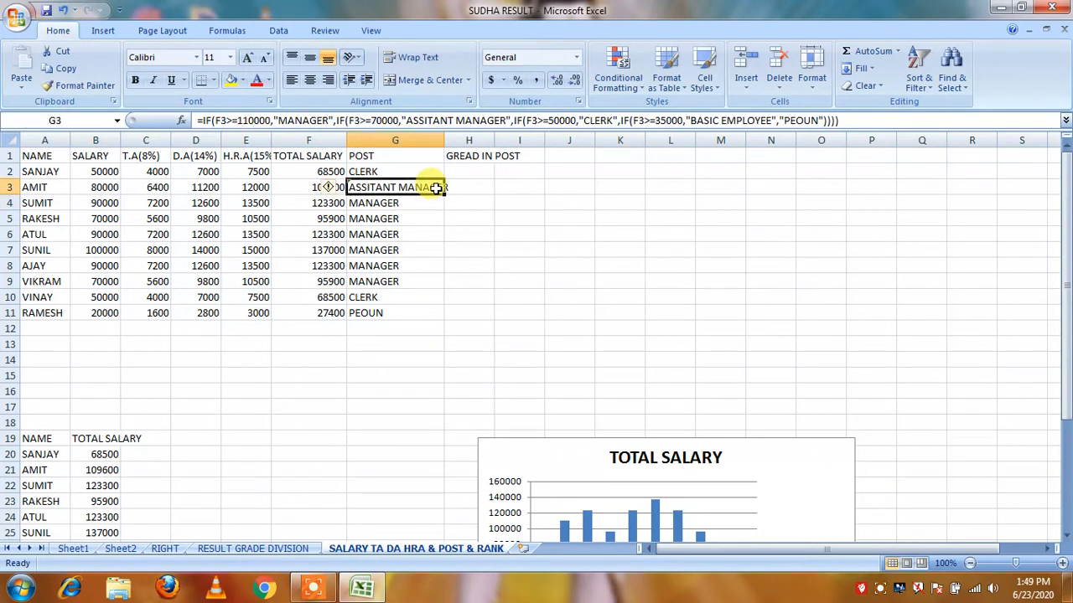
key(ctrl+c)
key(shift+Down)
key(shift+Down)
key(shift+Down)
key(shift+Down)
key(shift+Down)
key(shift+Down)
key(shift+Down)
key(shift+Down)
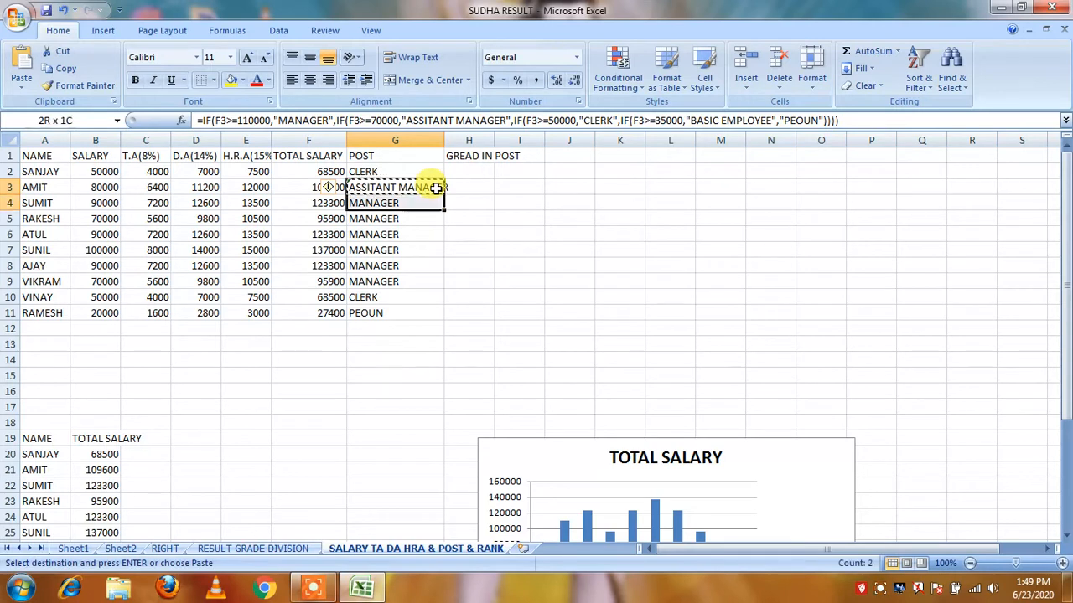
key(Return)
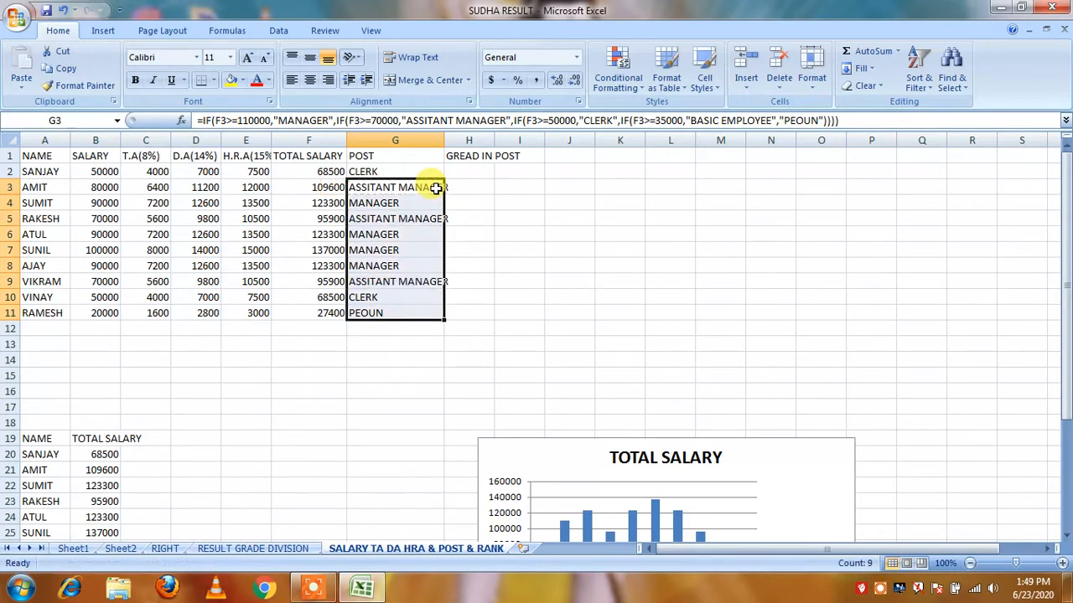
Copy the G3 POST formula into G2 so the first employee uses the same thresholds.
click(383, 191)
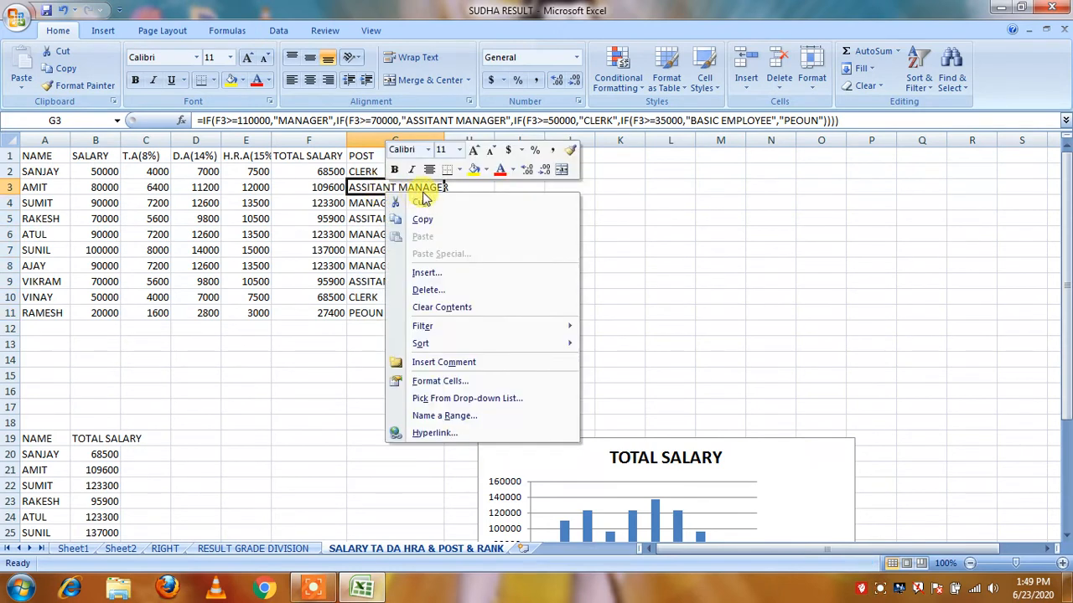
right_click(384, 191)
click(423, 214)
click(395, 172)
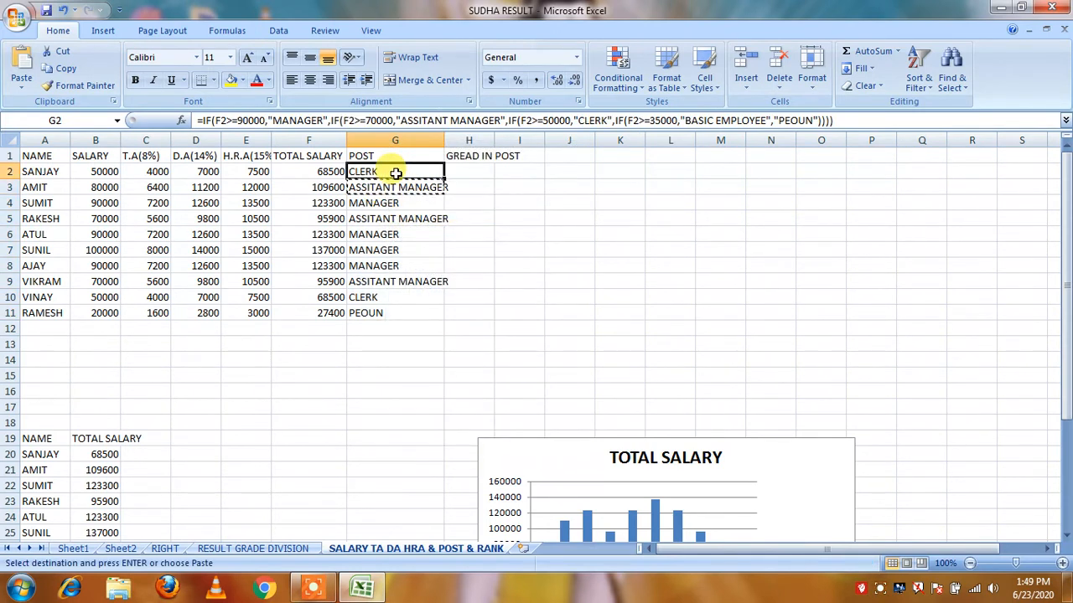
key(Return)
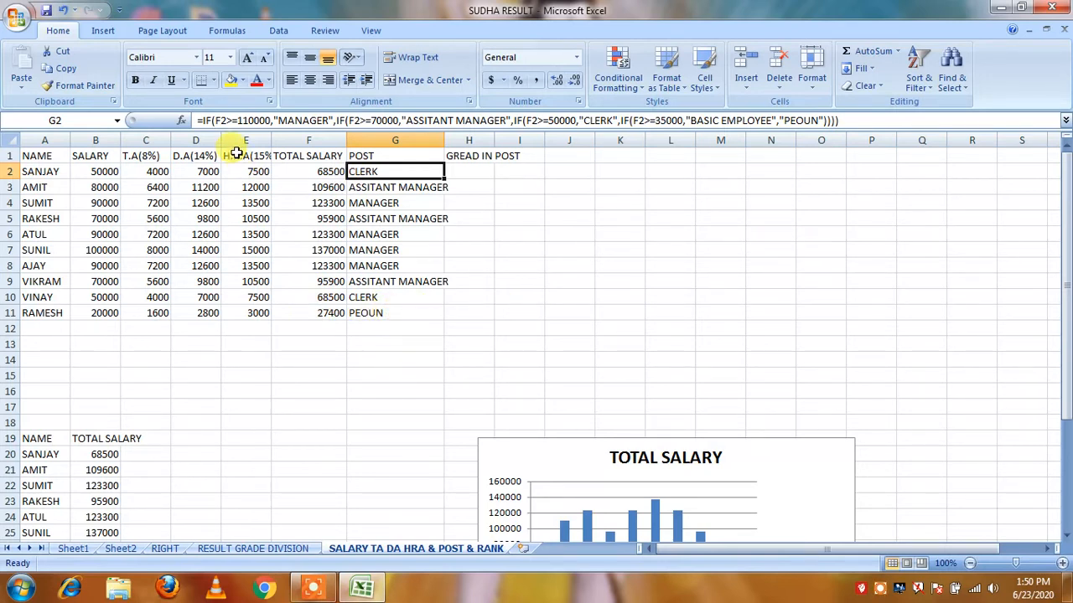
Check the POST formulas from G3 to G9 and widen column G to fit "ASSITANT MANAGER".
click(413, 188)
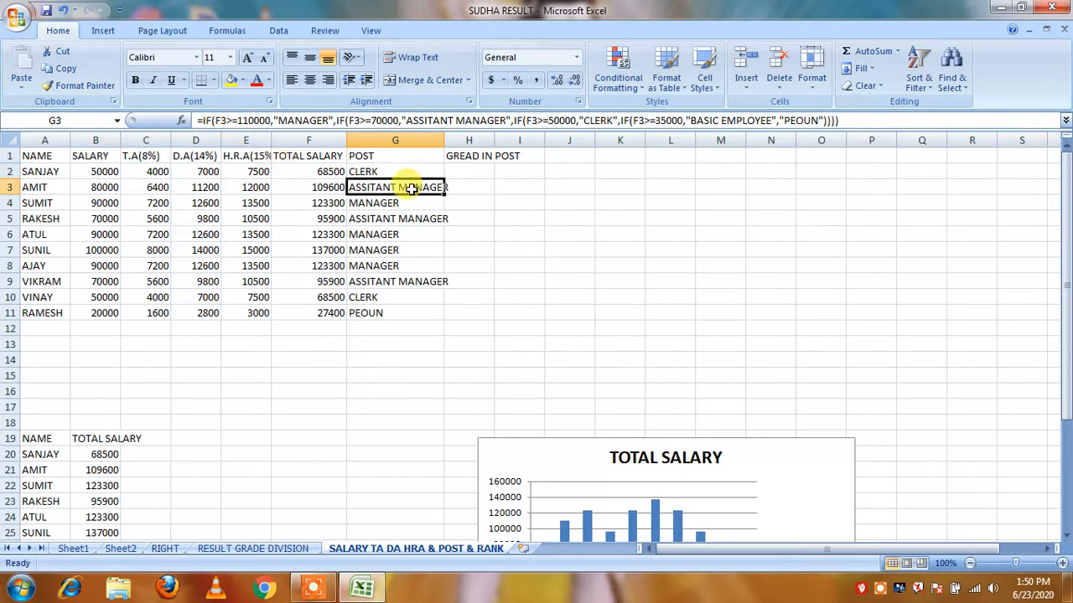
click(373, 207)
click(401, 218)
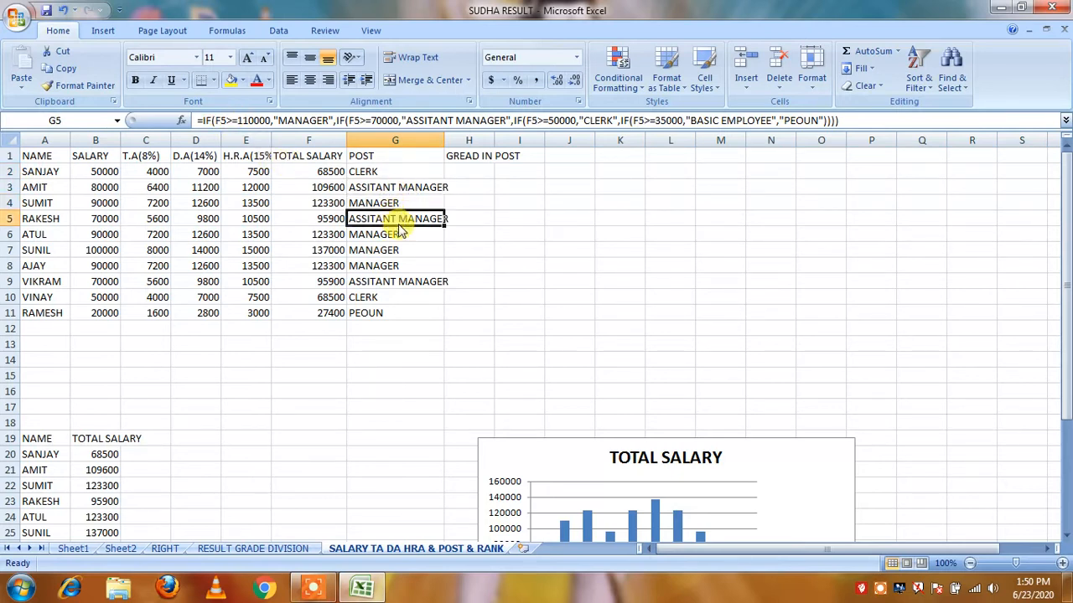
click(394, 234)
click(390, 255)
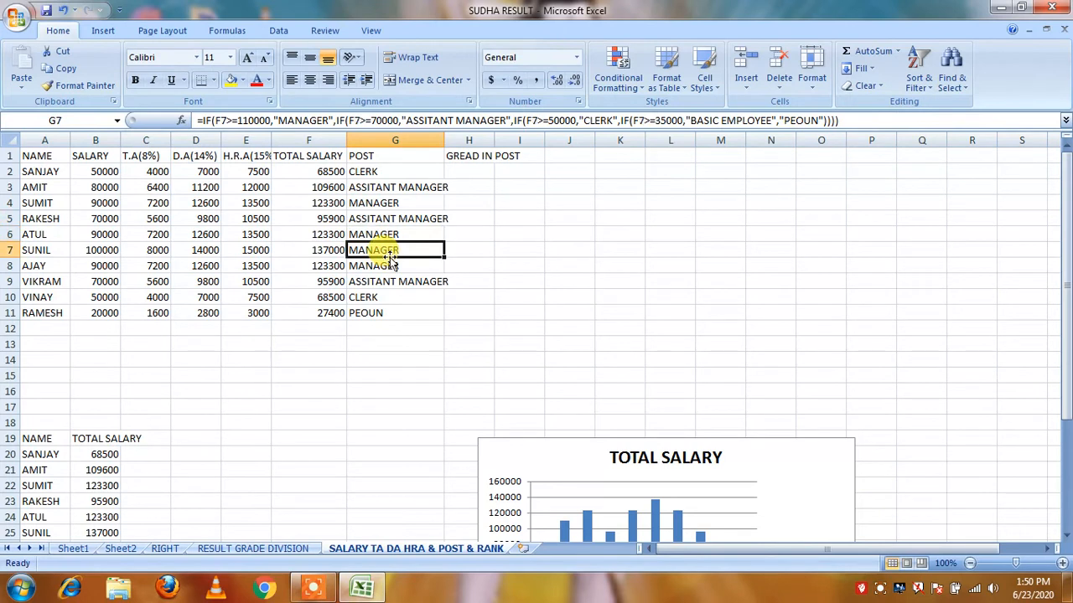
click(386, 268)
click(383, 282)
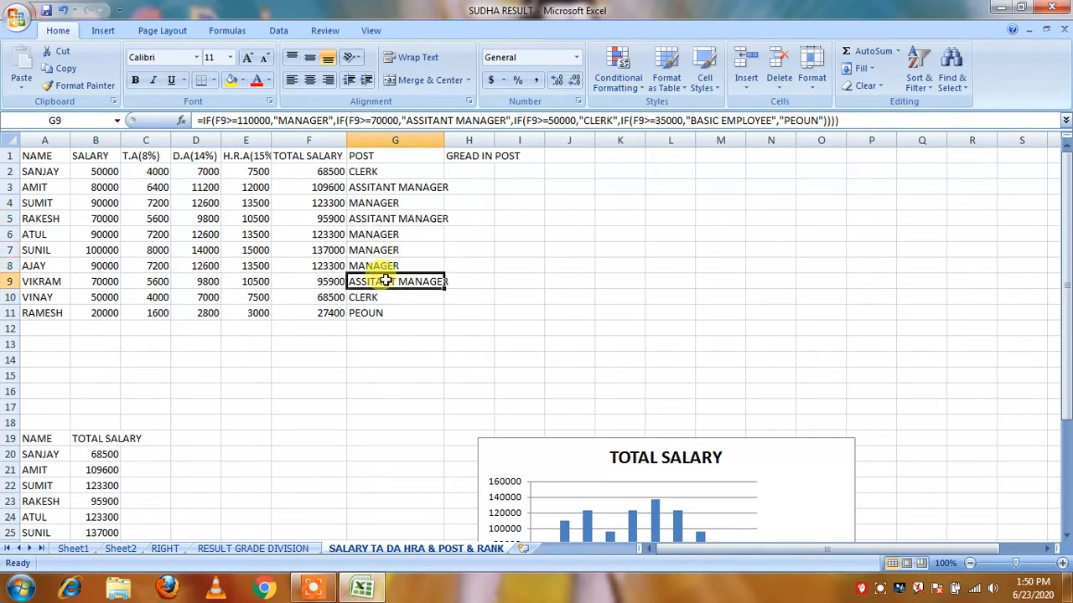
drag(444, 139, 473, 140)
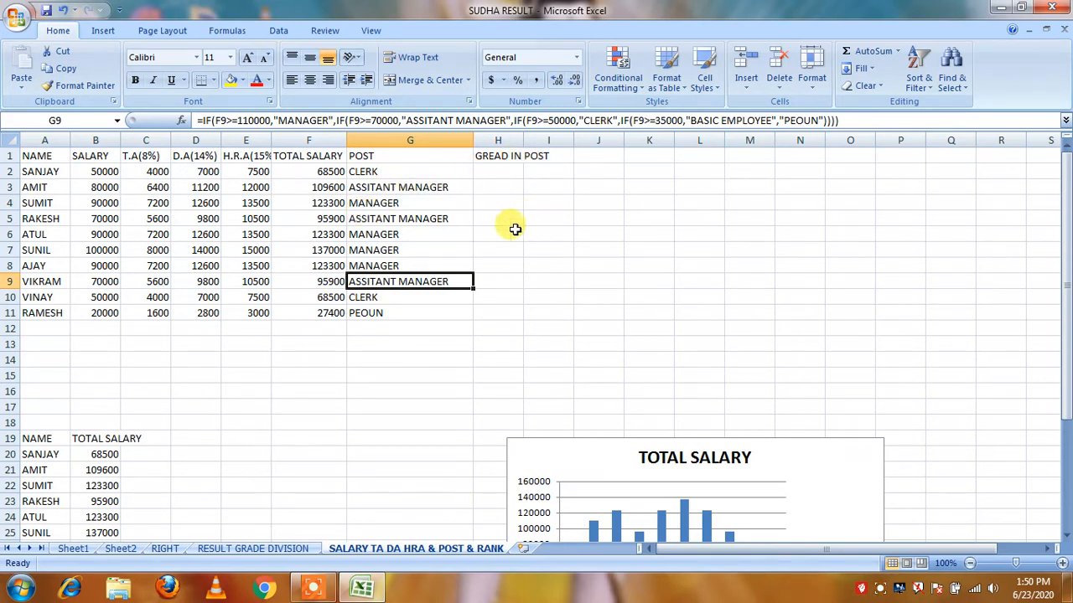
Copy the grade formula from H2 on Sheet2 into H2 of the SALARY TA DA HRA & POST & RANK sheet.
click(503, 171)
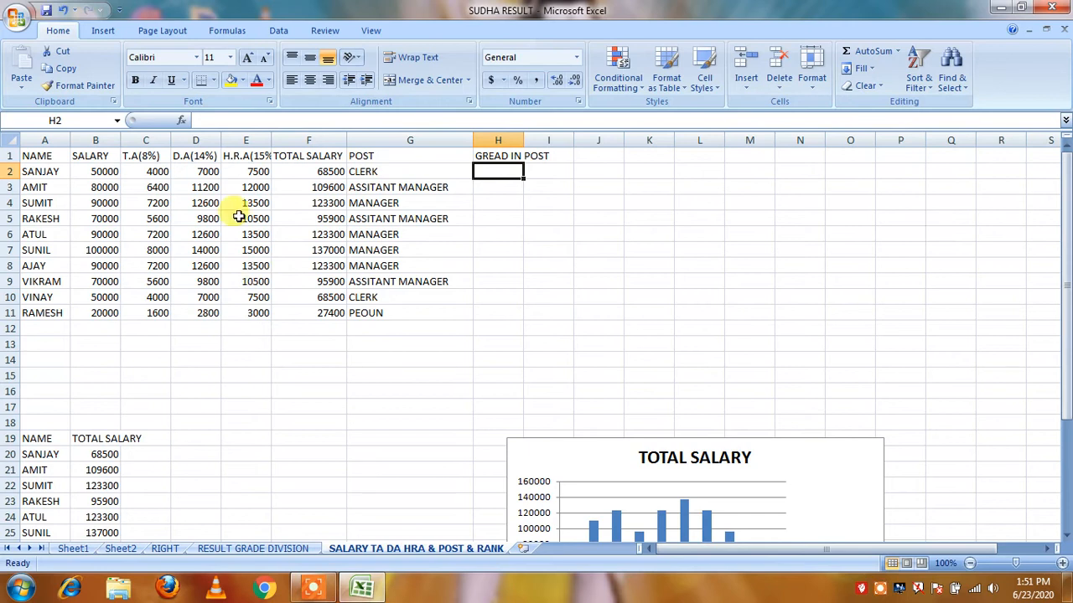
click(72, 549)
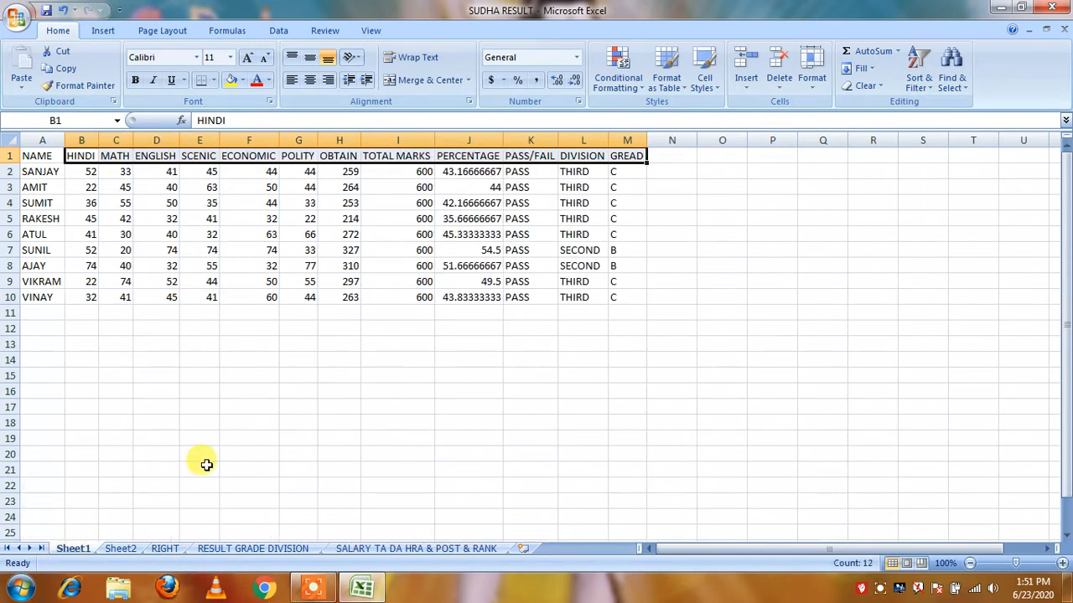
click(111, 540)
click(116, 550)
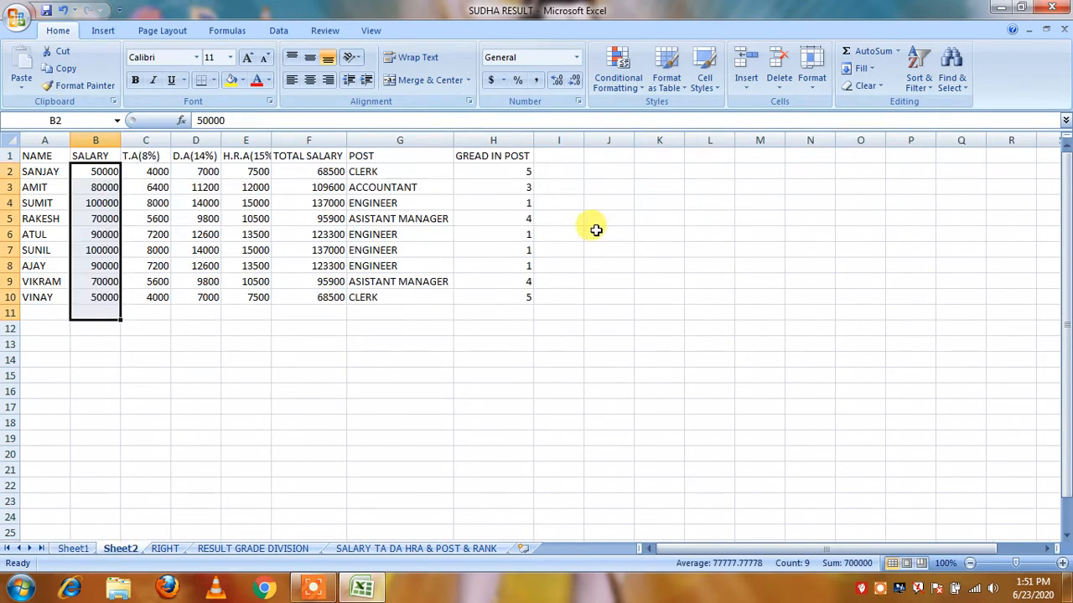
click(499, 174)
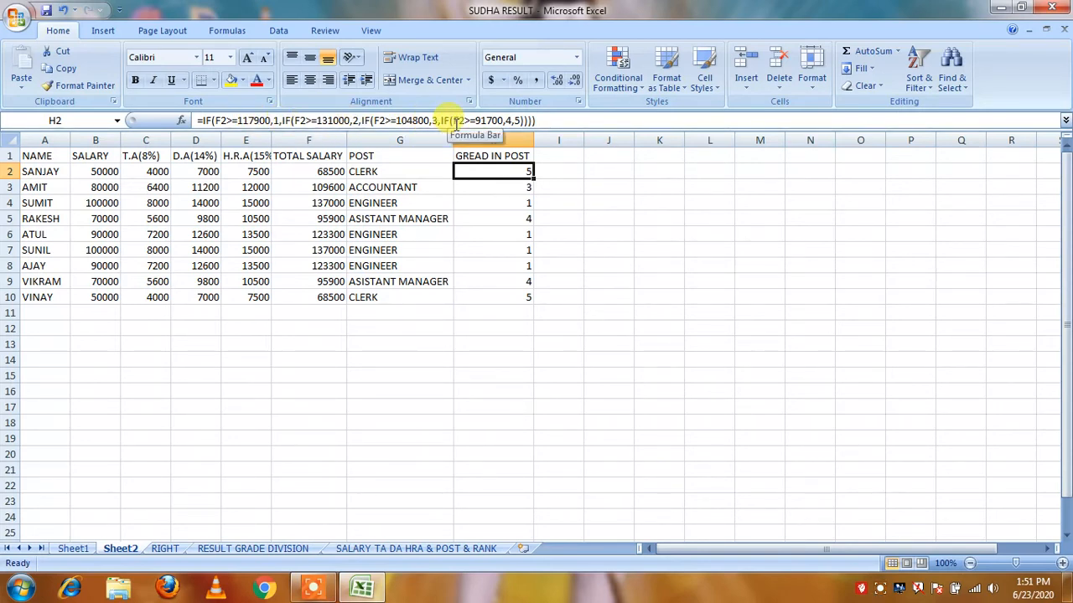
key(ctrl+c)
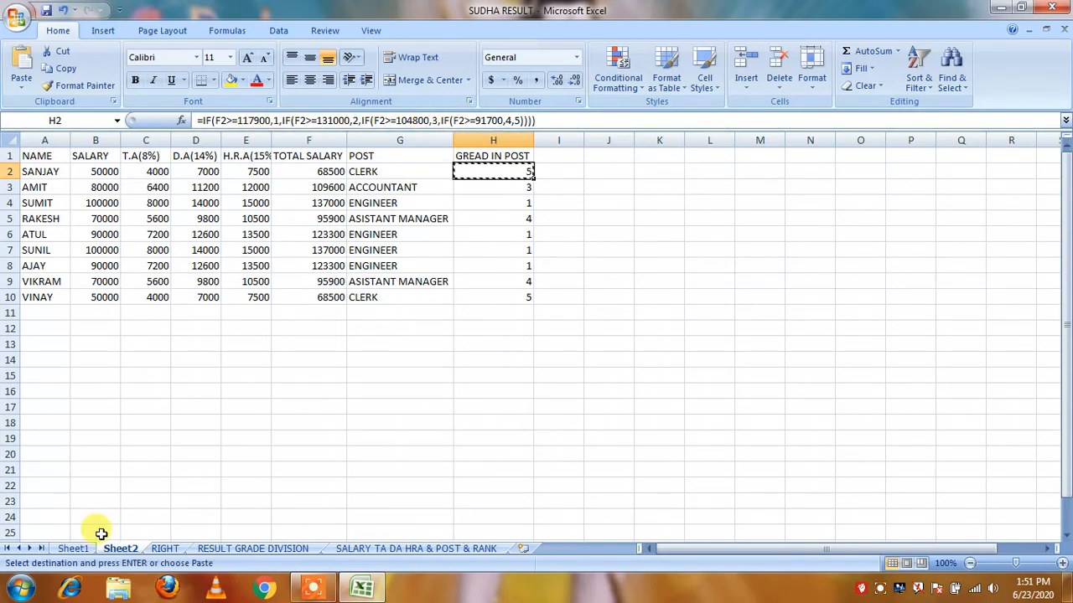
click(476, 549)
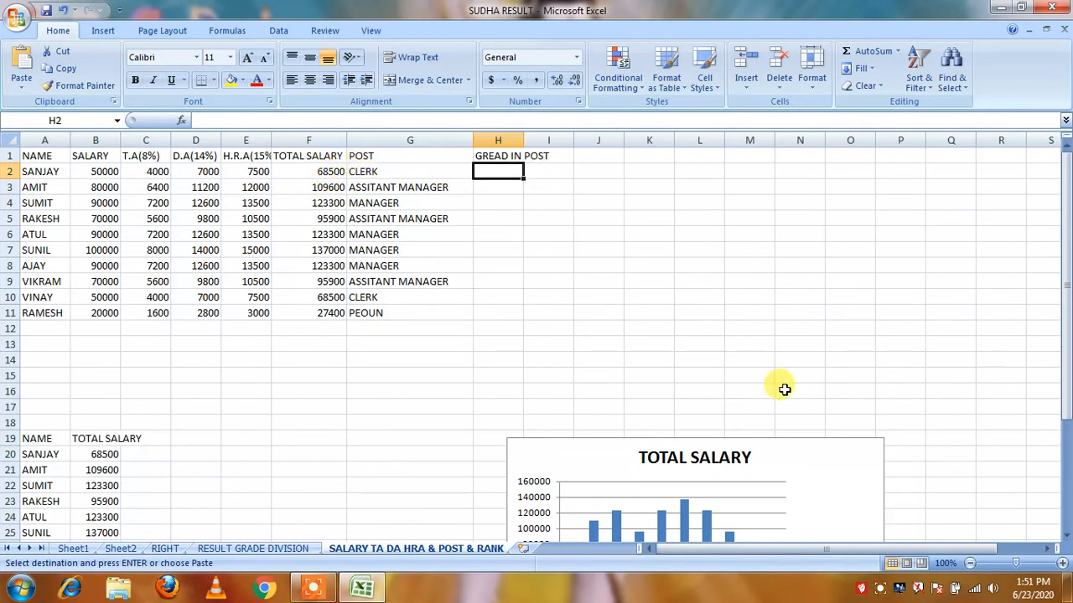
key(ctrl+v)
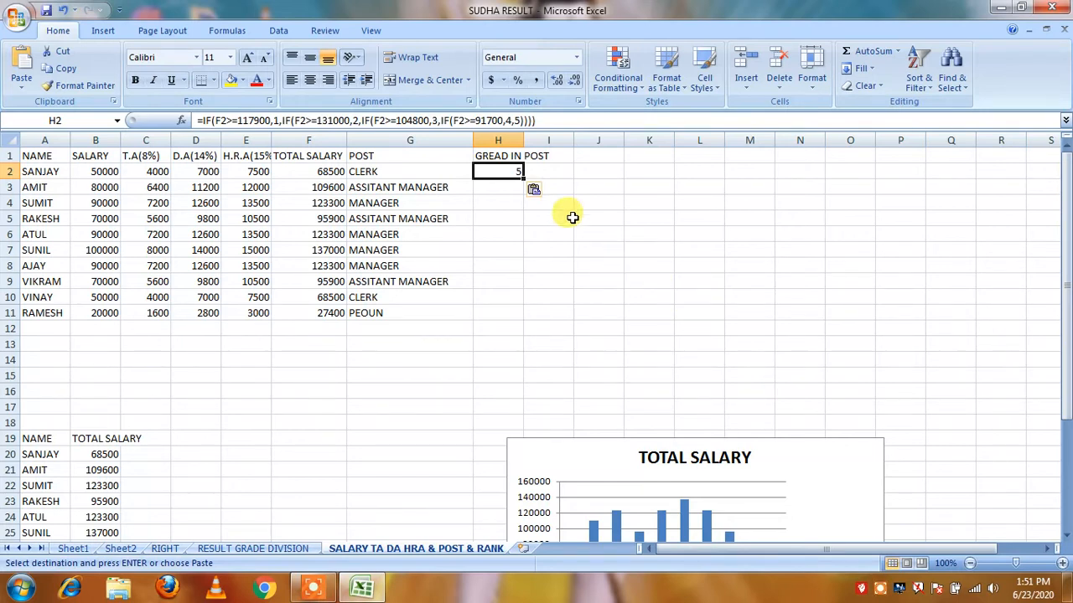
Set the grade 1 threshold in the H2 formula to 110000.
click(231, 119)
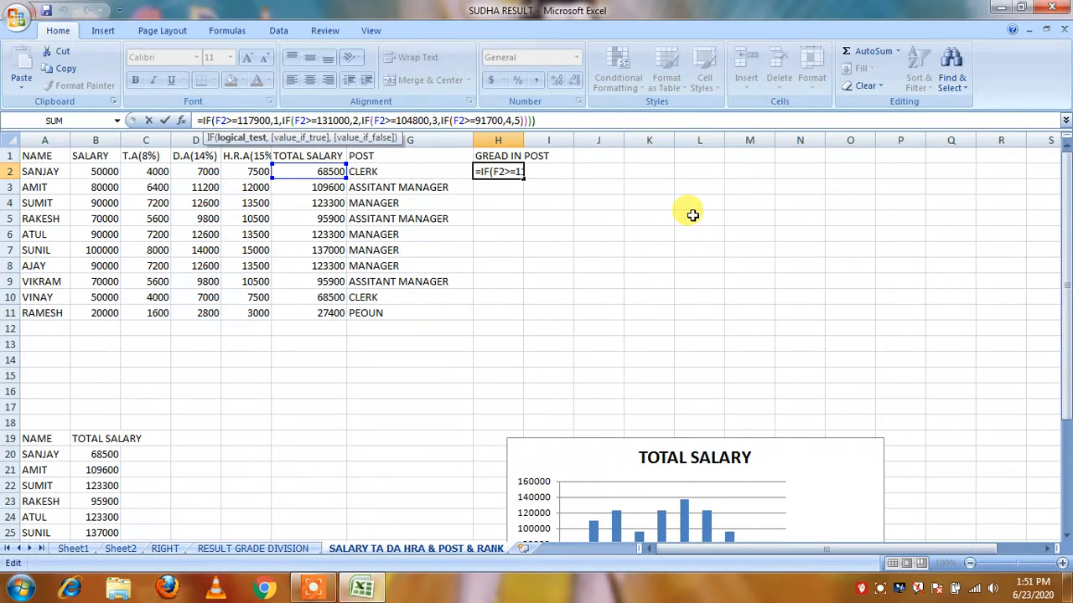
key(Delete)
key(Delete)
key(Delete)
key(Delete)
key(Delete)
key(Delete)
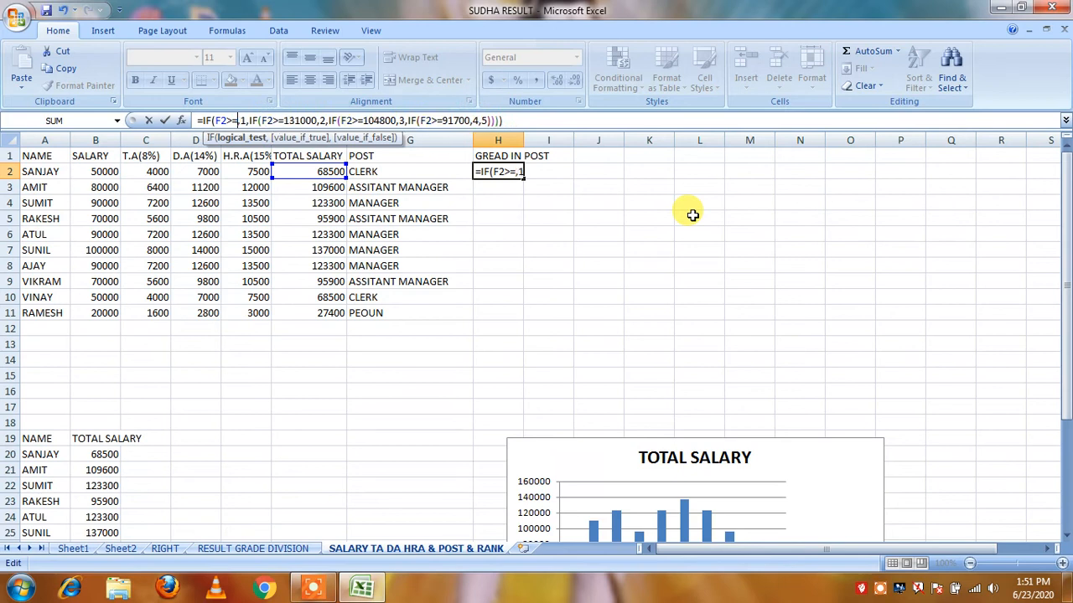
text(110000)
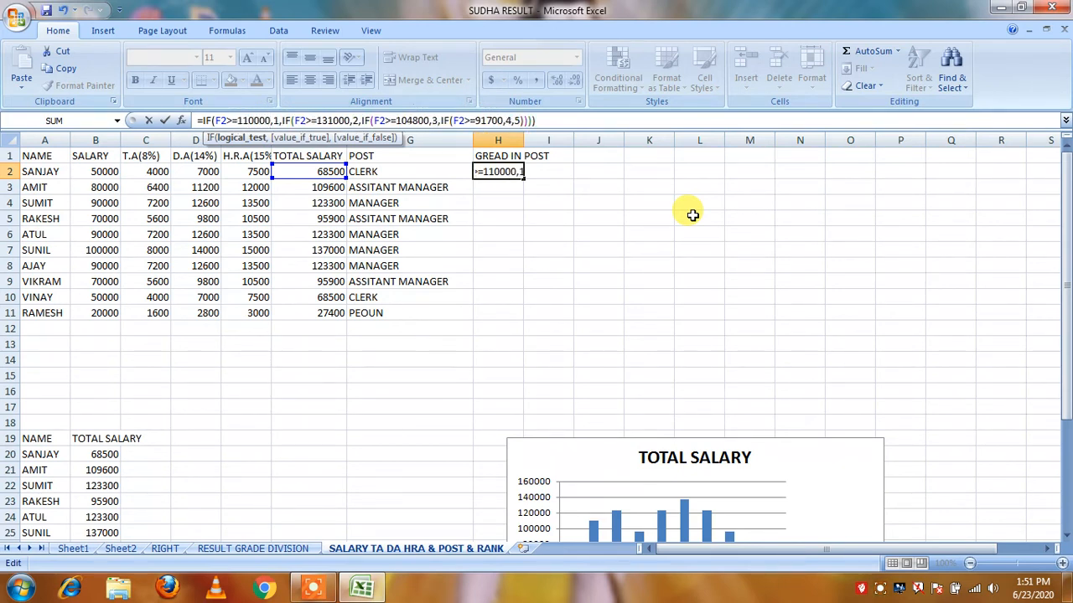
Set the grade 2 threshold in the H2 formula to 70000.
key(Right)
key(Right)
key(Right)
key(Right)
key(Right)
key(Right)
key(Right)
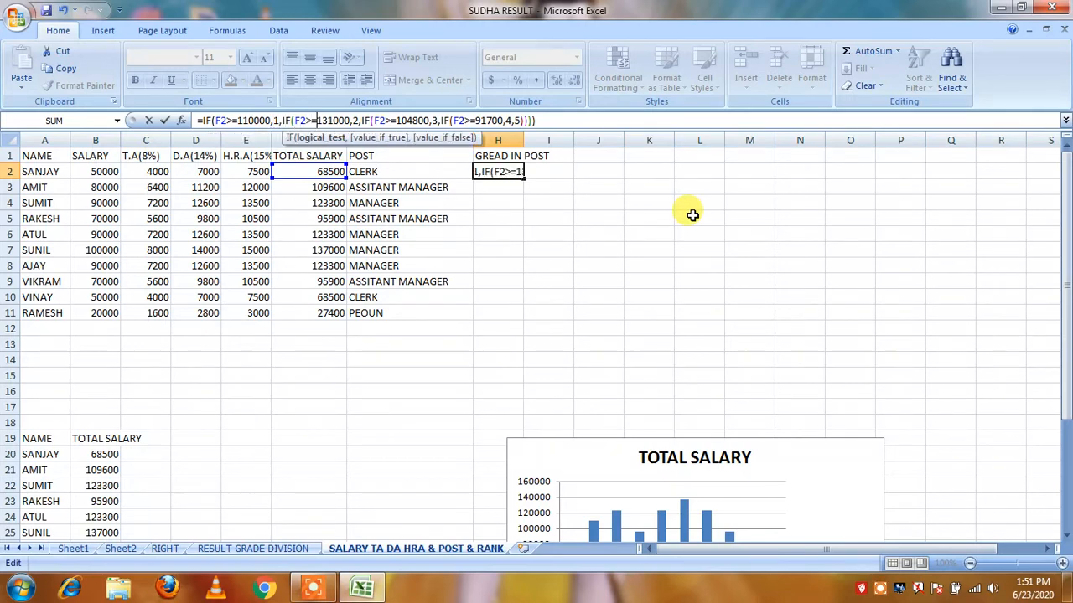
key(Delete)
key(Delete)
key(Delete)
key(Delete)
key(Delete)
key(Delete)
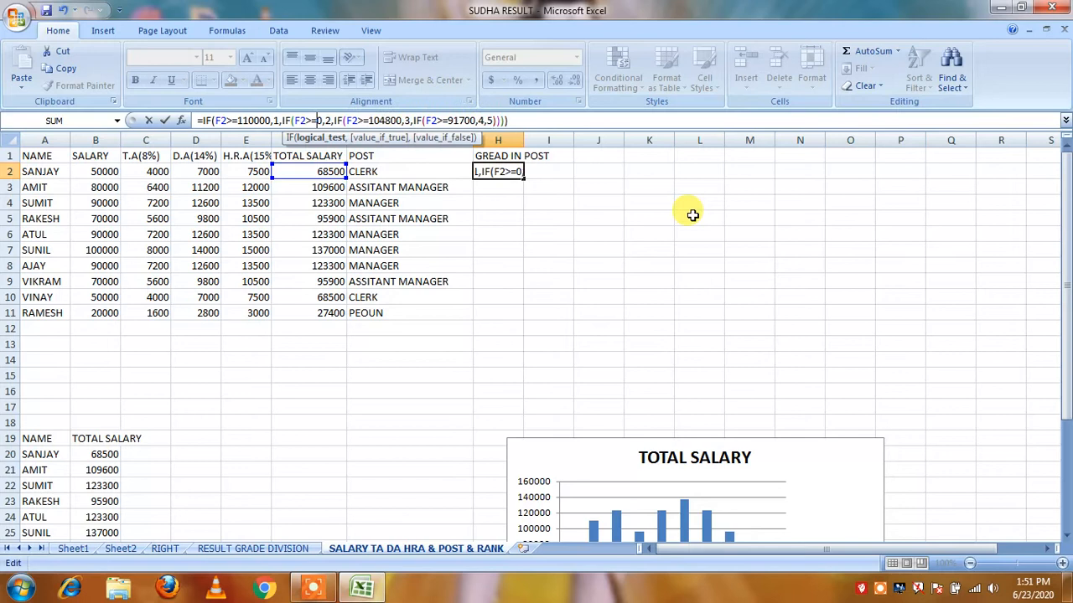
text(70000)
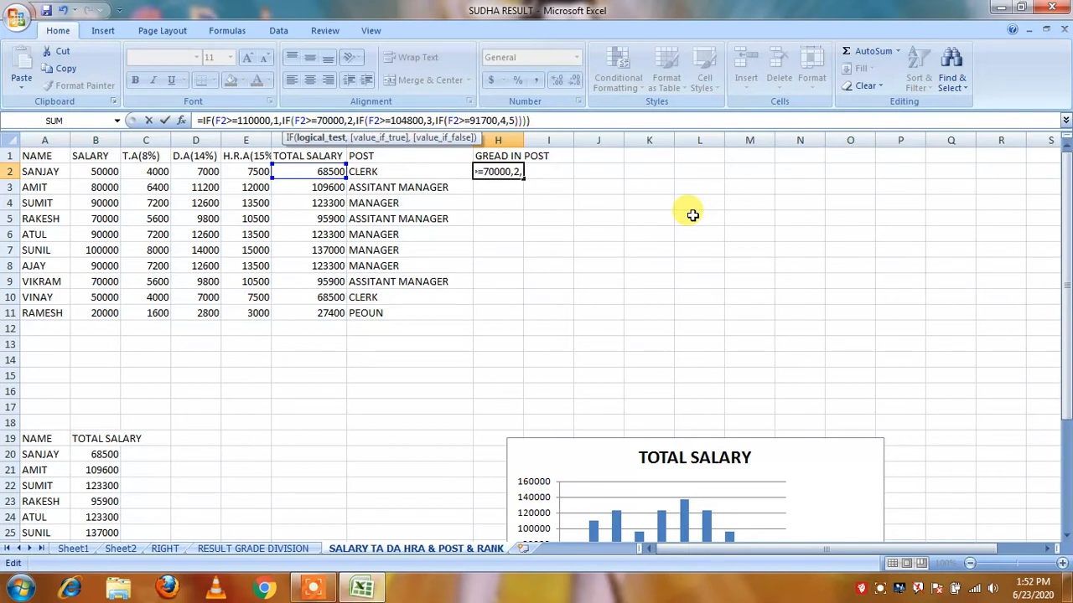
Set the grade 3 threshold in the H2 formula to 50000.
key(Right)
key(Right)
key(Right)
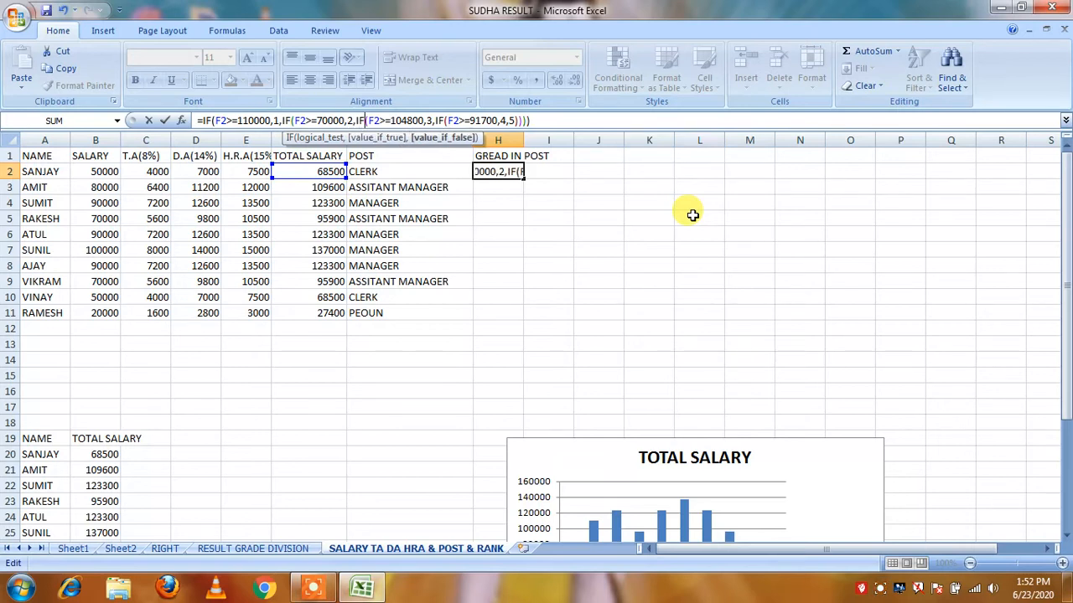
key(Right)
key(Right)
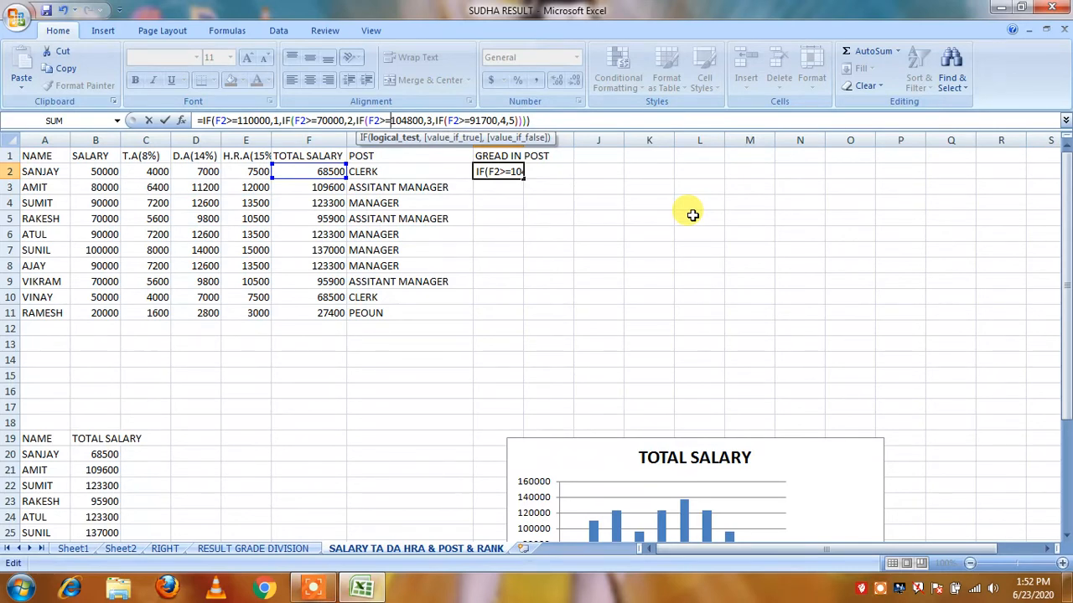
key(Delete)
key(Delete)
key(Delete)
key(Delete)
key(Delete)
key(Delete)
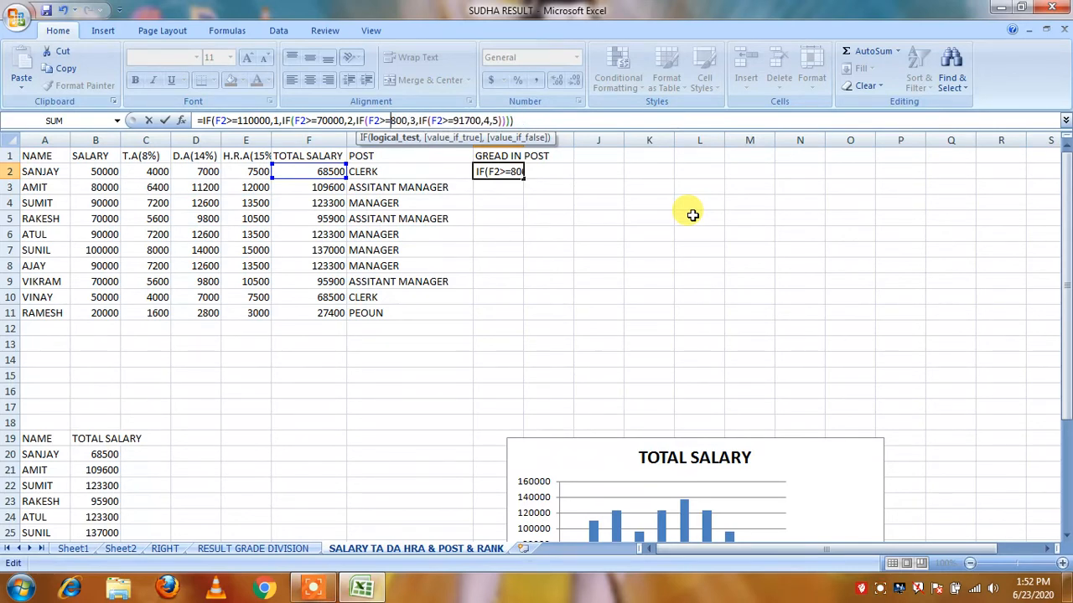
text(5000)
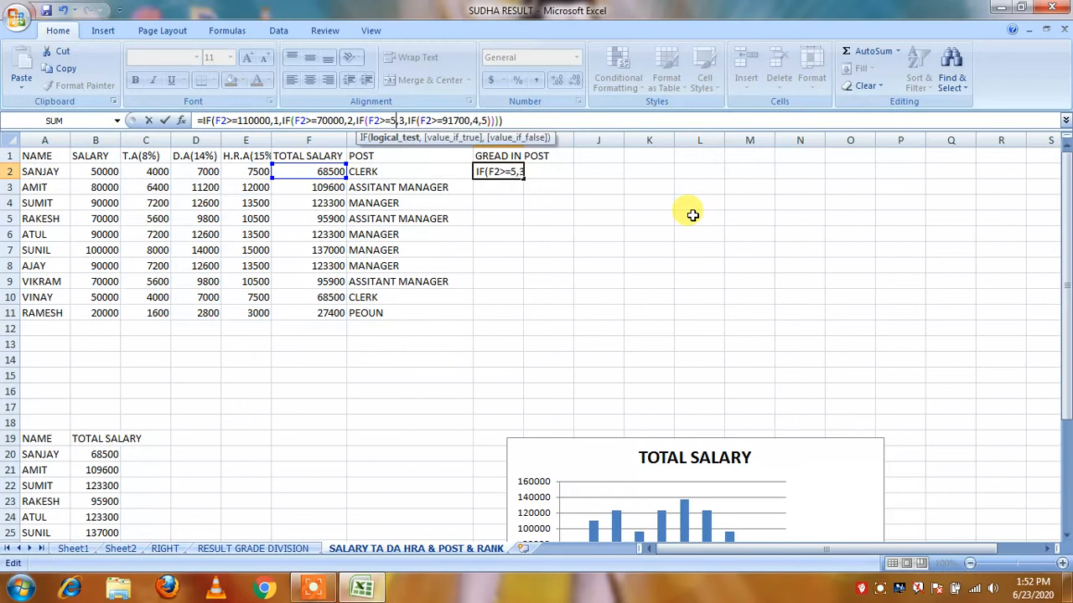
text(0)
Set the grade 4 threshold in the H2 formula to 35000 and enter the formula.
key(Right)
key(Right)
key(Right)
key(Right)
key(Right)
key(Right)
key(Right)
key(Right)
key(Right)
key(Right)
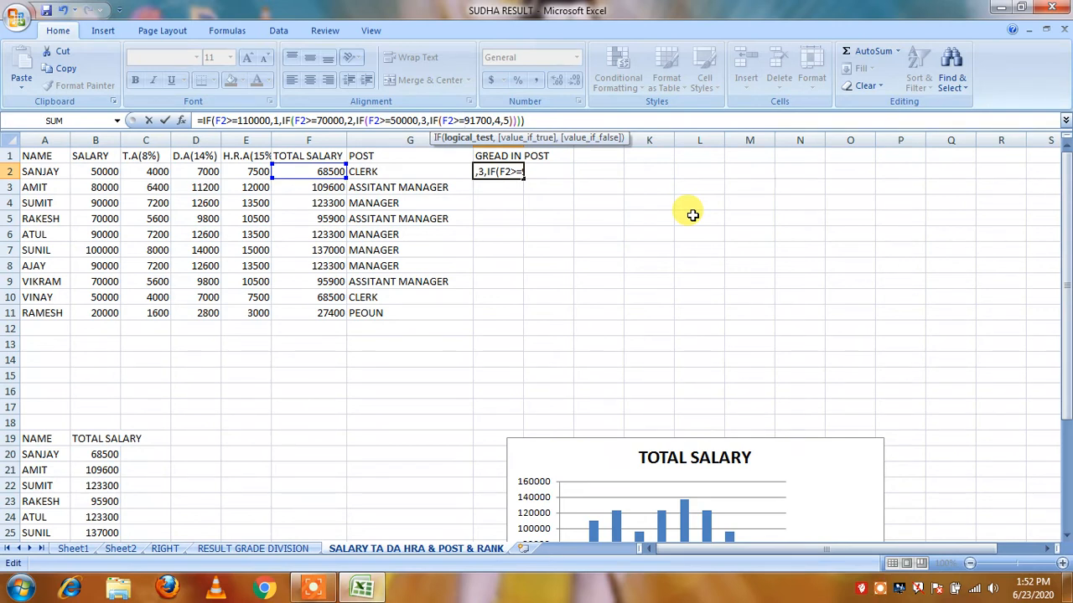
key(Delete)
key(Delete)
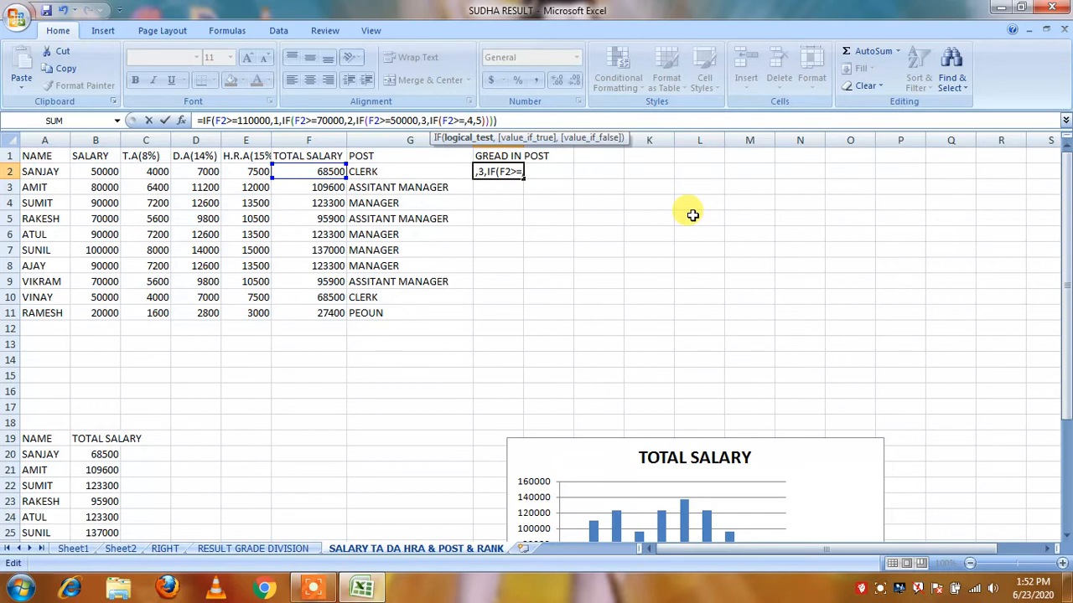
text(35000)
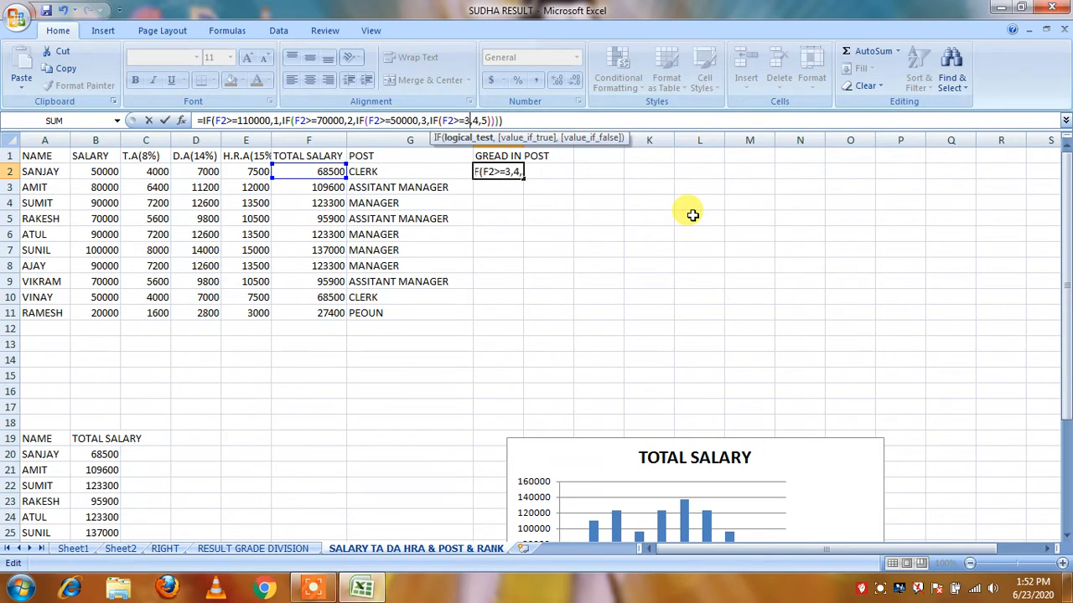
key(Right)
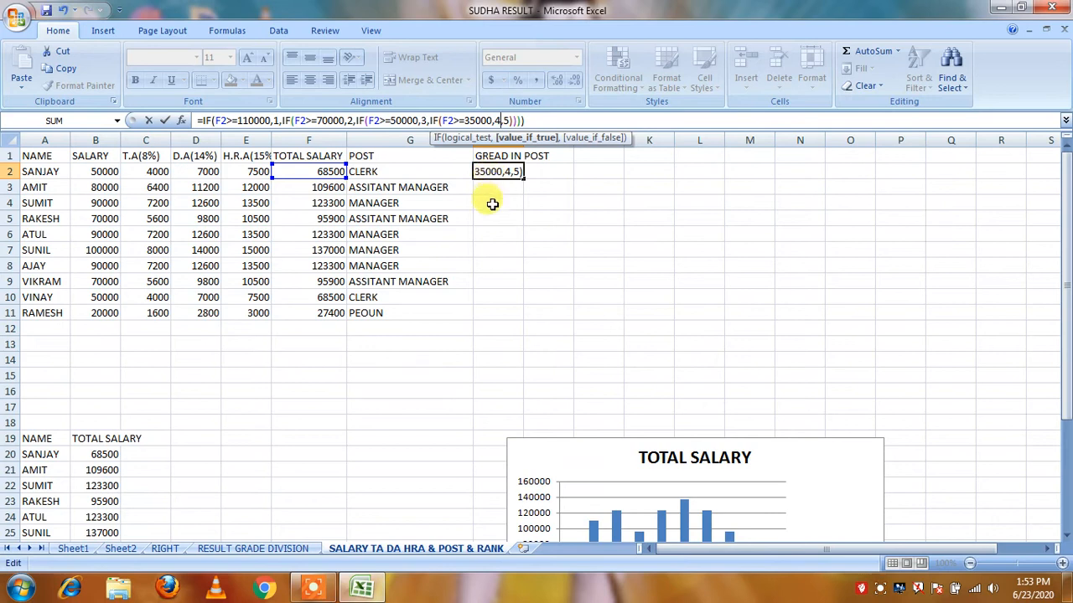
key(Return)
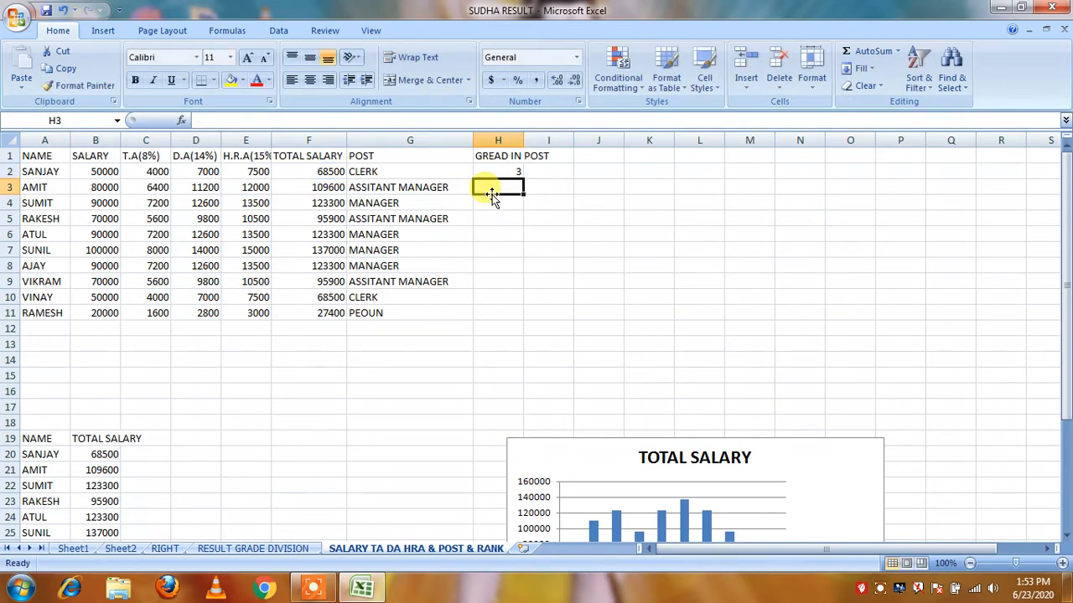
Fill the grade formula from H2 down to H11 for all employees.
key(Up)
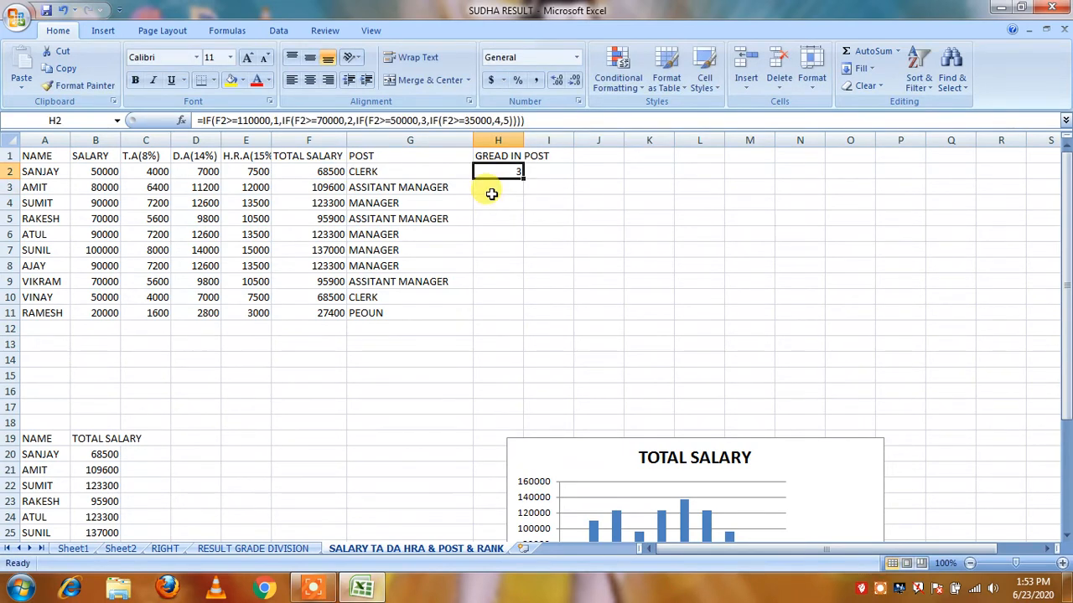
key(ctrl+c)
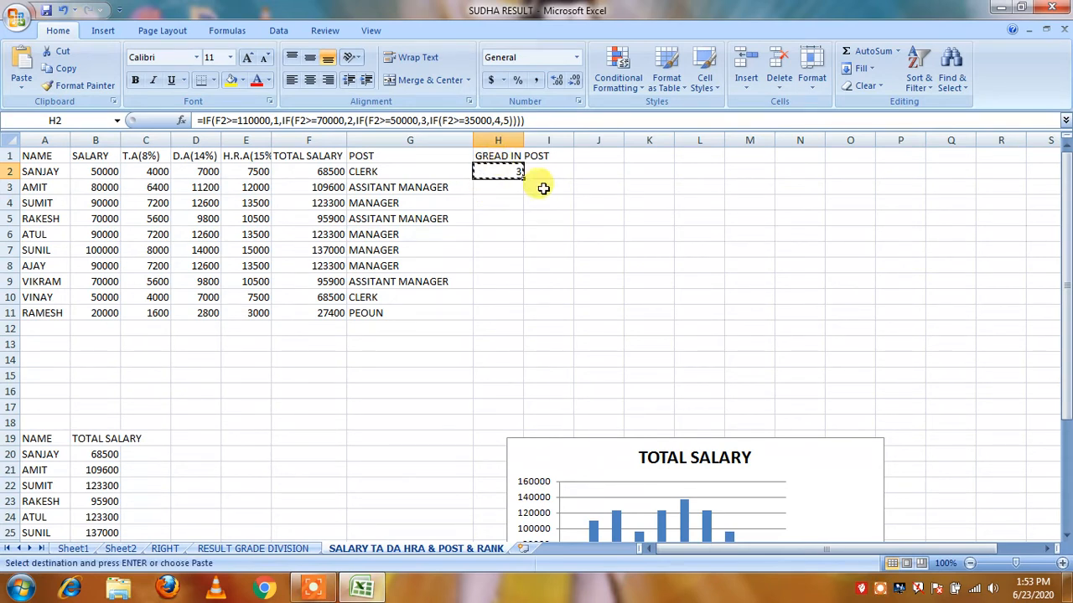
drag(521, 180, 510, 307)
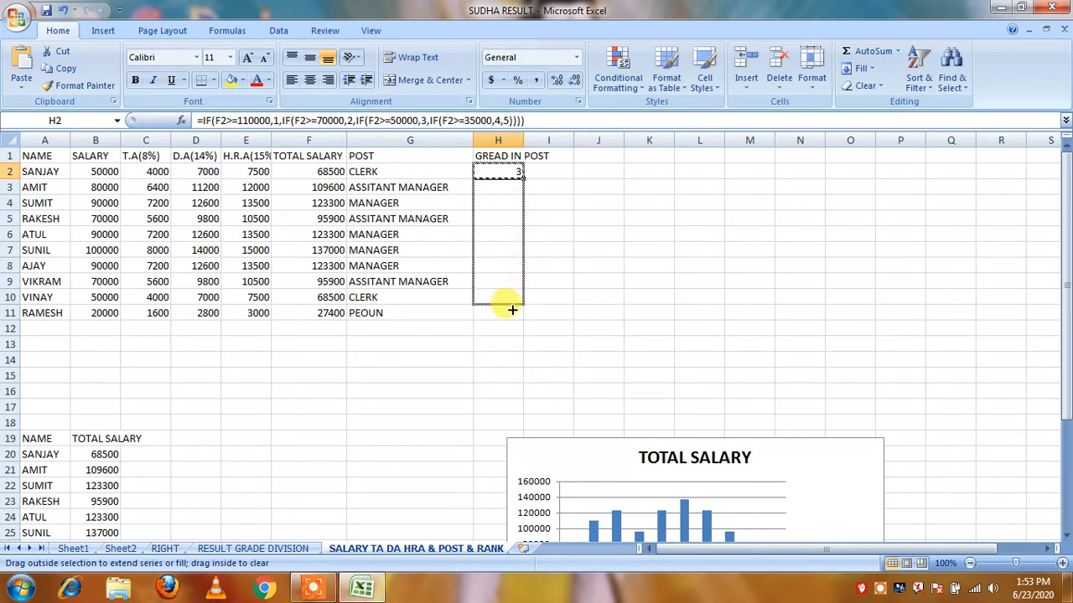
drag(512, 313, 512, 313)
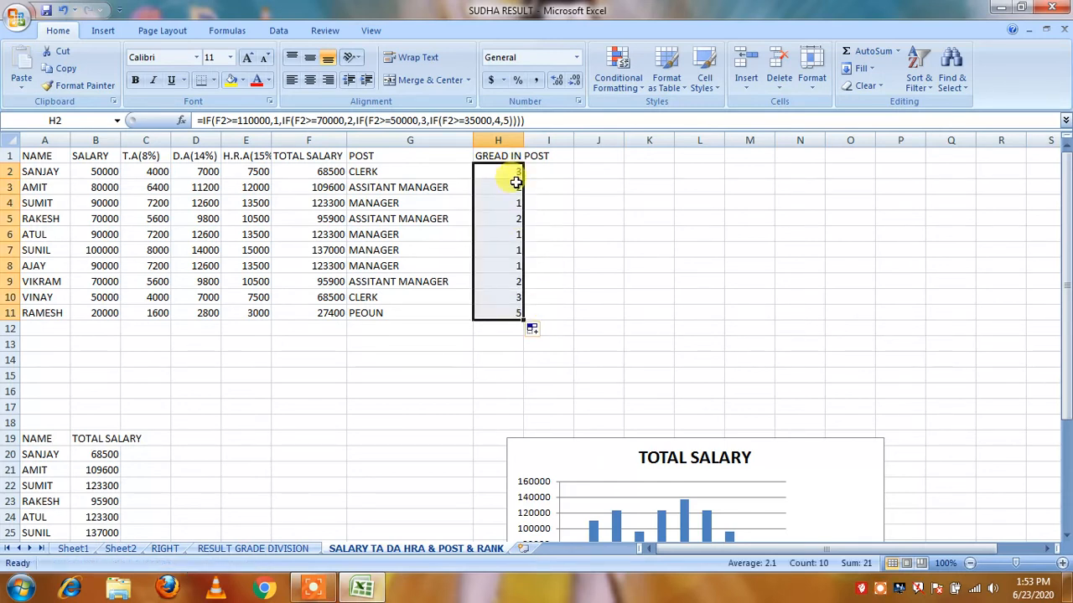
Review the H3 grade formula, the name list, and the salary, T.A, D.A, H.R.A and total salary cells in row 2.
click(513, 187)
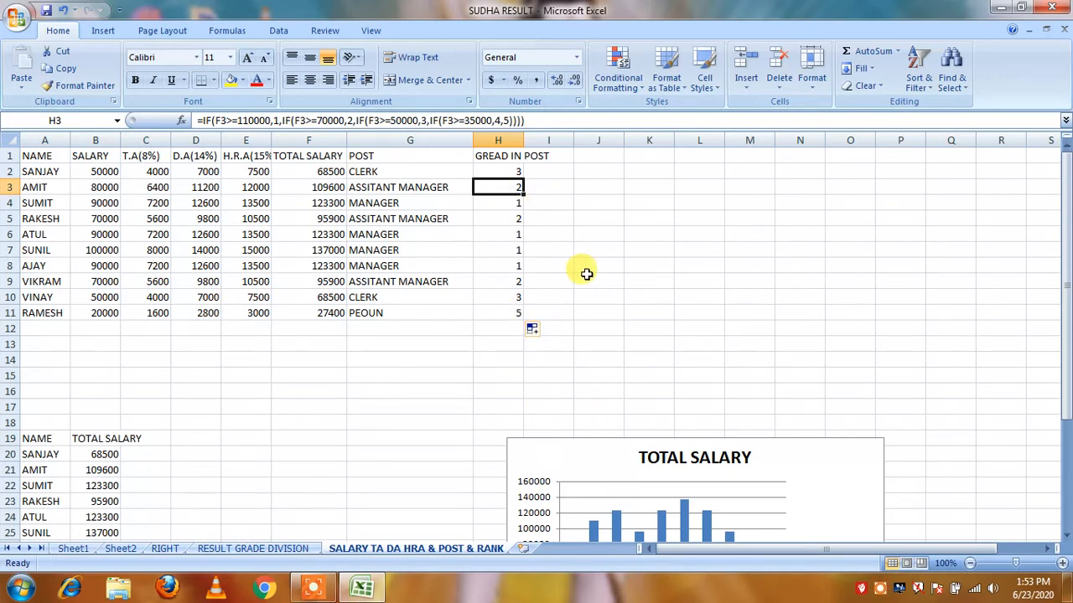
drag(25, 156, 30, 314)
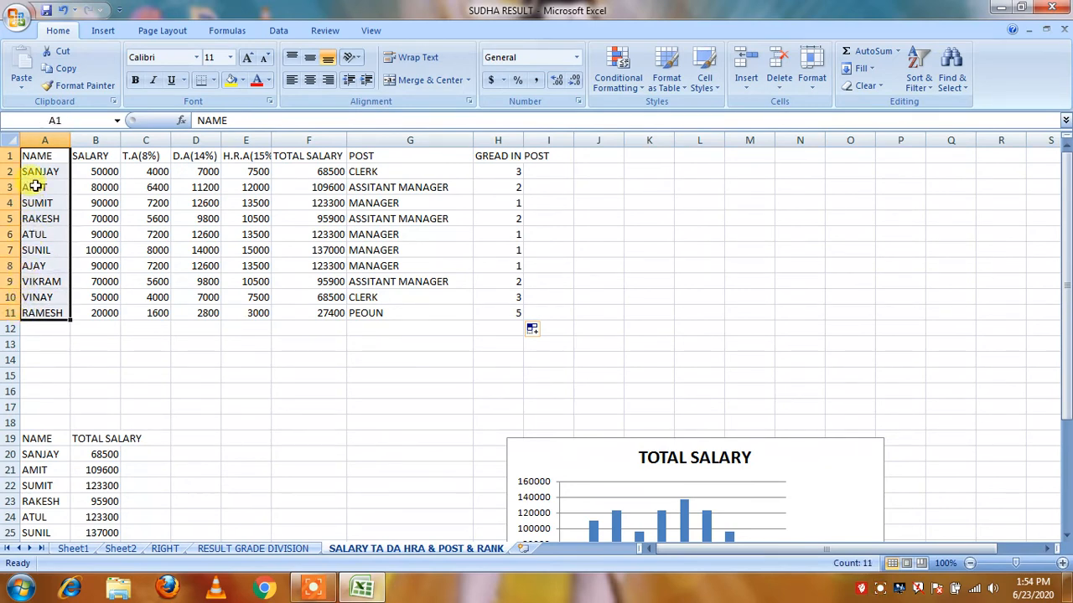
click(34, 171)
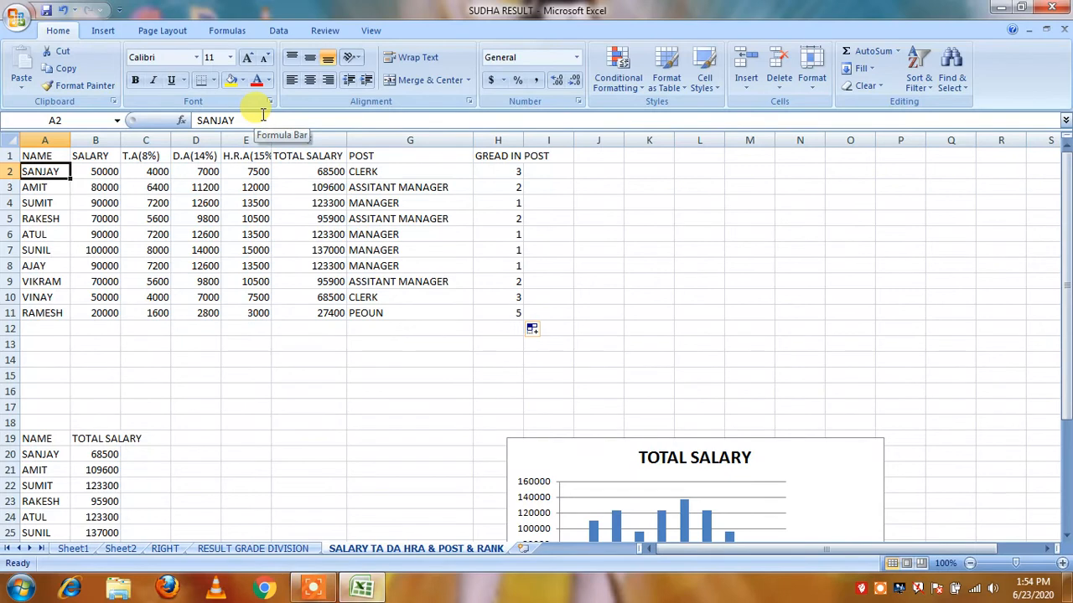
click(108, 171)
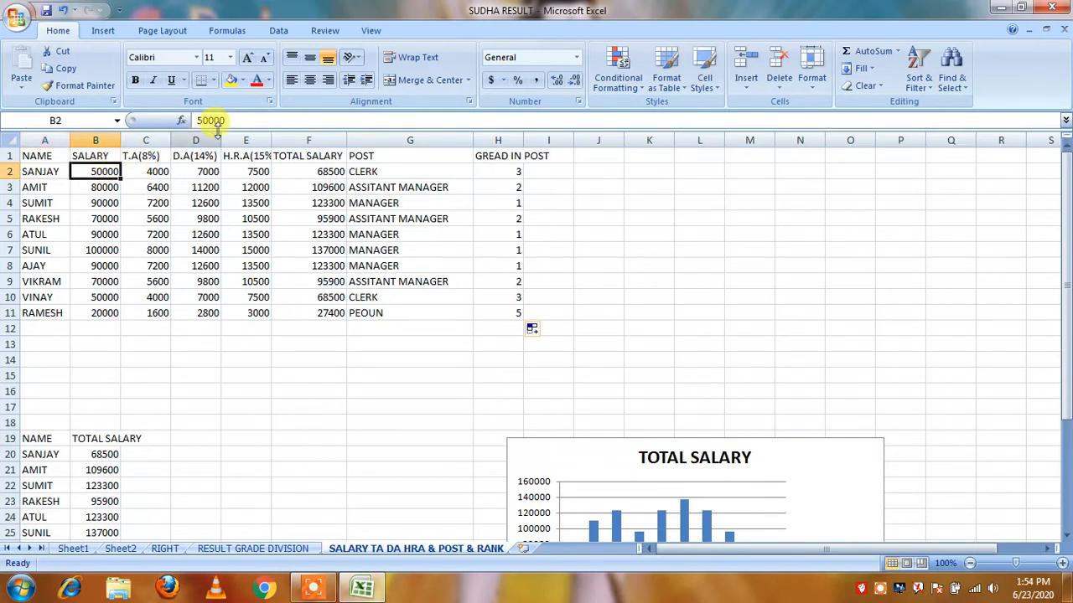
click(159, 171)
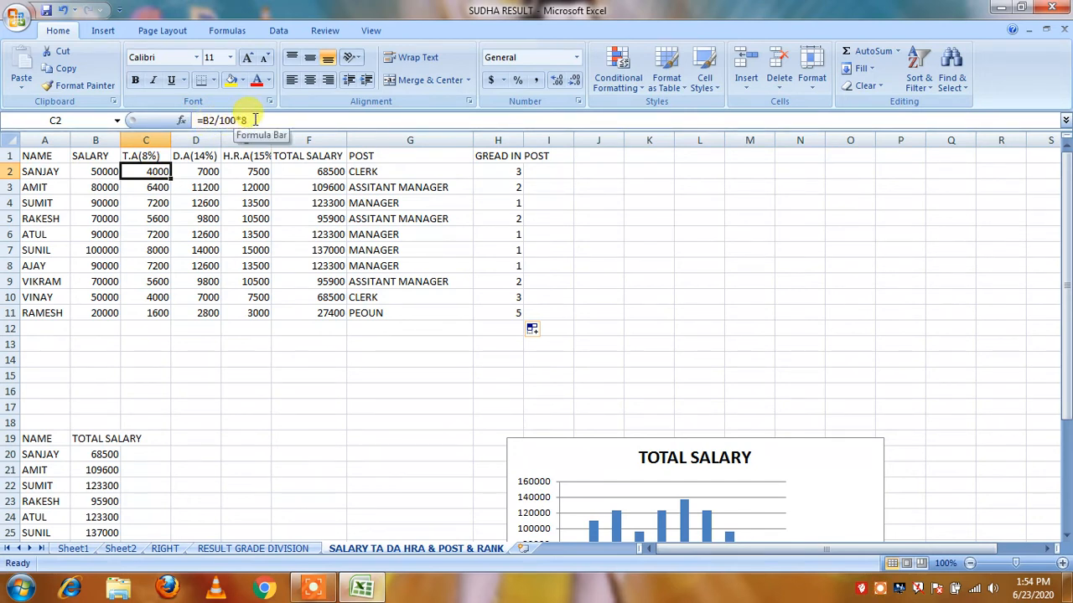
click(210, 171)
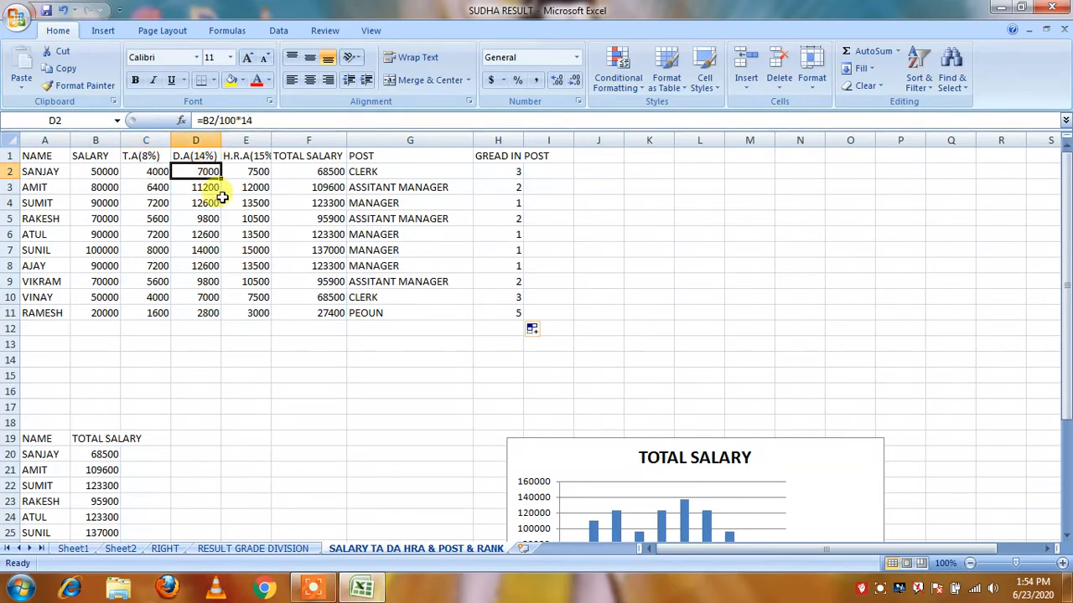
click(245, 167)
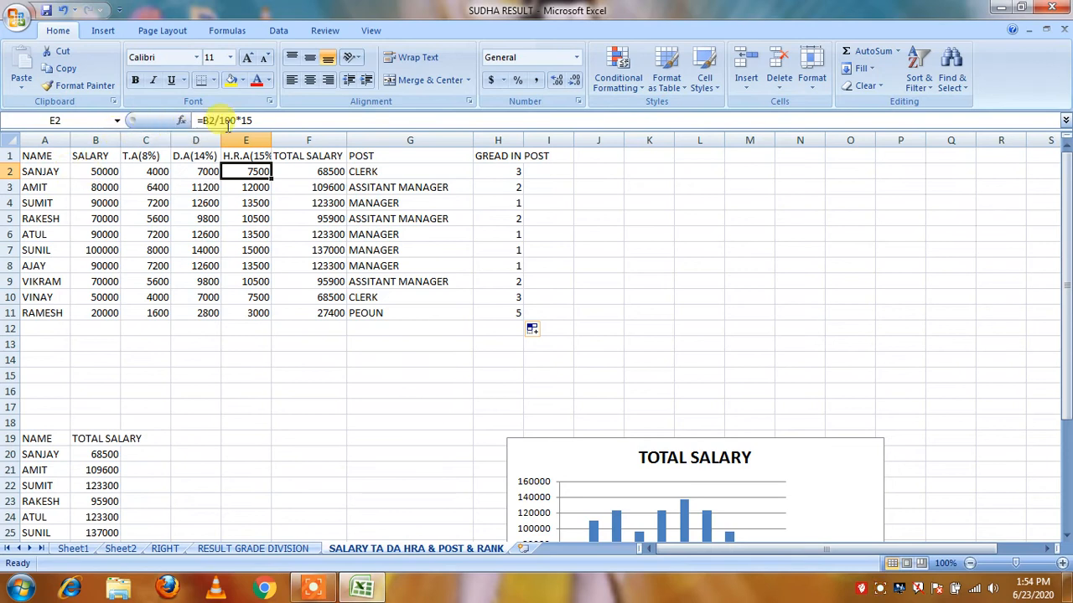
click(312, 168)
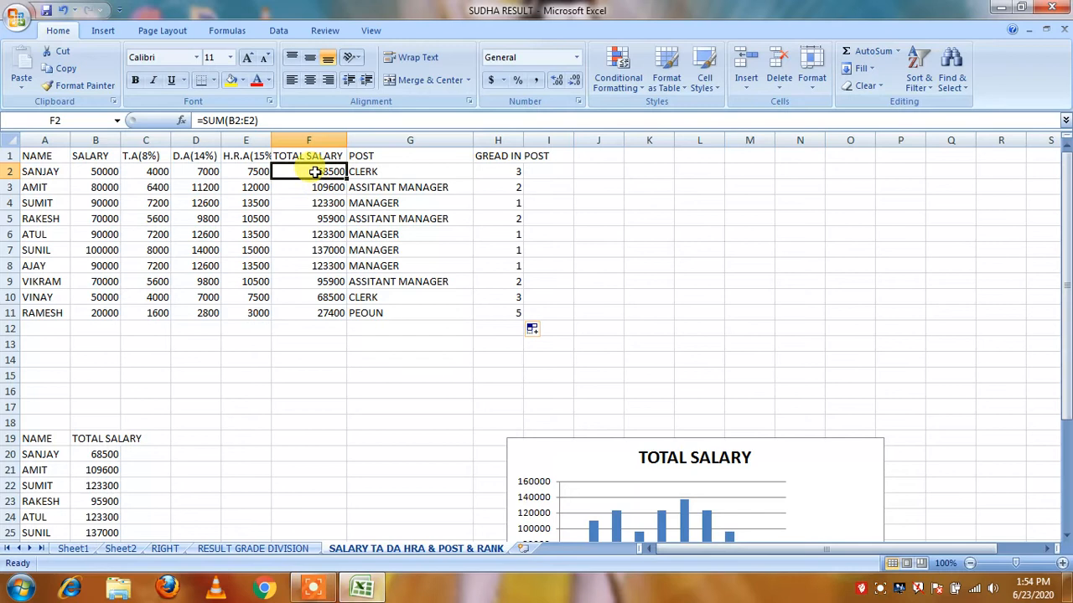
In the G2 POST formula, change the post for totals of at least 35000 to "PEOUN".
click(360, 171)
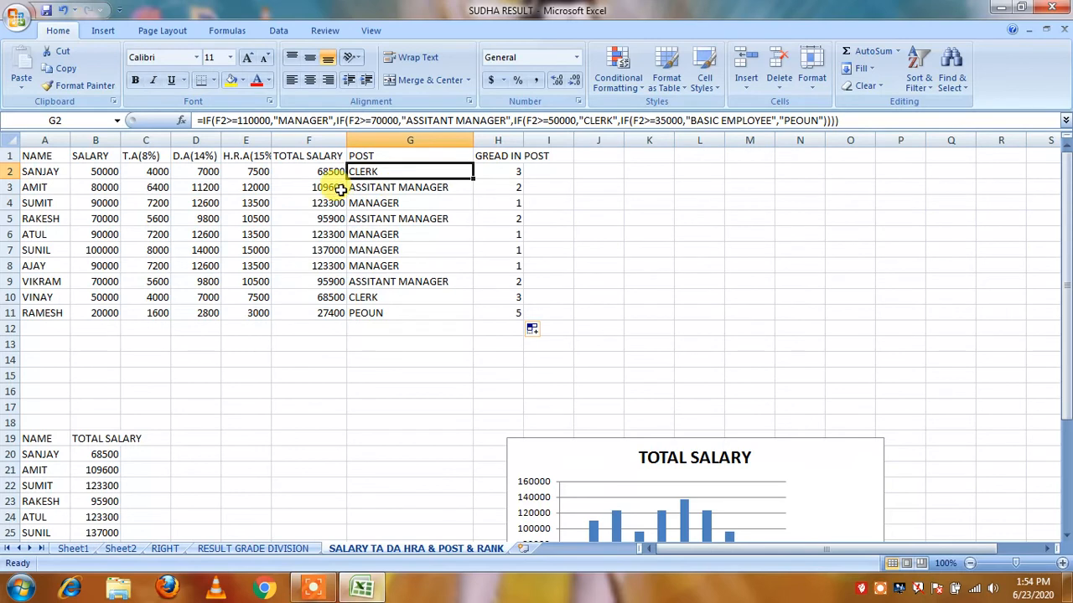
click(776, 120)
key(BackSpace)
key(BackSpace)
key(BackSpace)
key(BackSpace)
key(BackSpace)
key(BackSpace)
key(BackSpace)
key(BackSpace)
key(BackSpace)
key(BackSpace)
key(BackSpace)
key(BackSpace)
key(BackSpace)
key(BackSpace)
text(PEOUN)
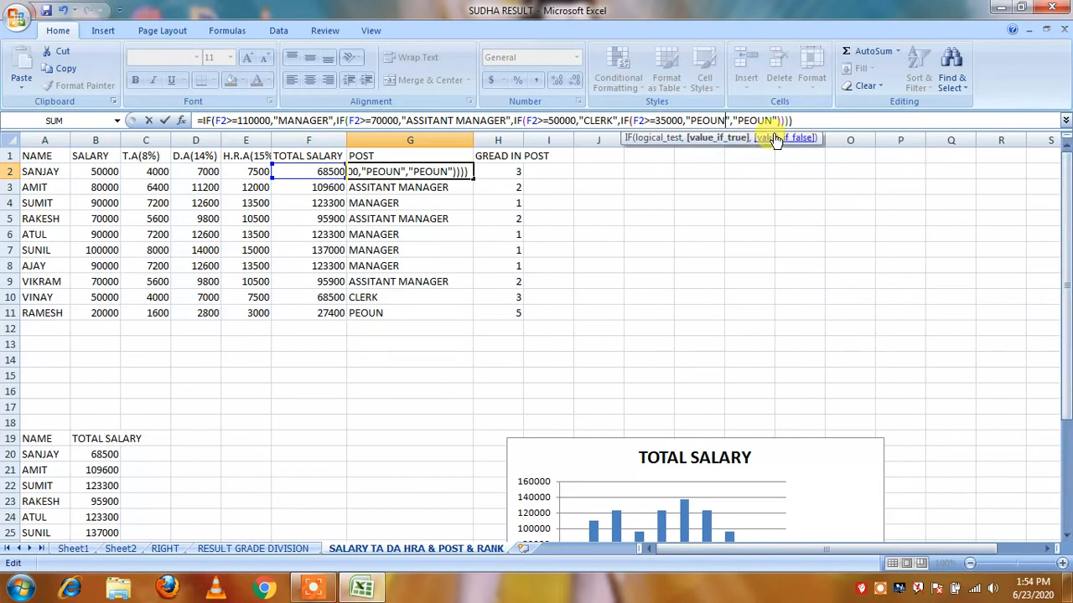
Change the final fallback post in the G2 formula to "BASIC EMPLOYEE" and enter the formula.
click(783, 138)
key(BackSpace)
key(BackSpace)
key(BackSpace)
key(BackSpace)
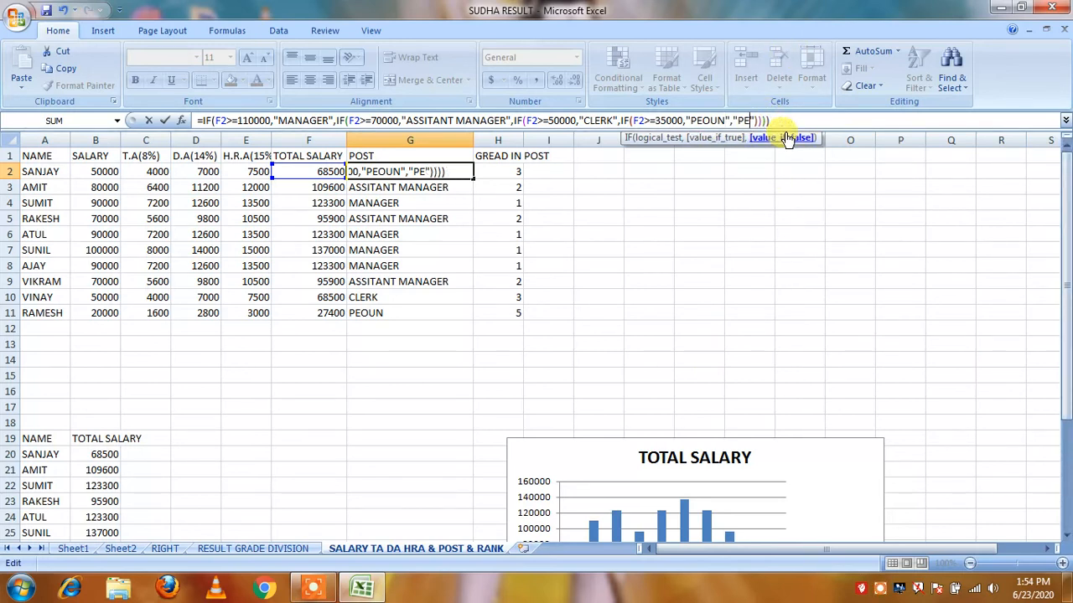
text(BASIC)
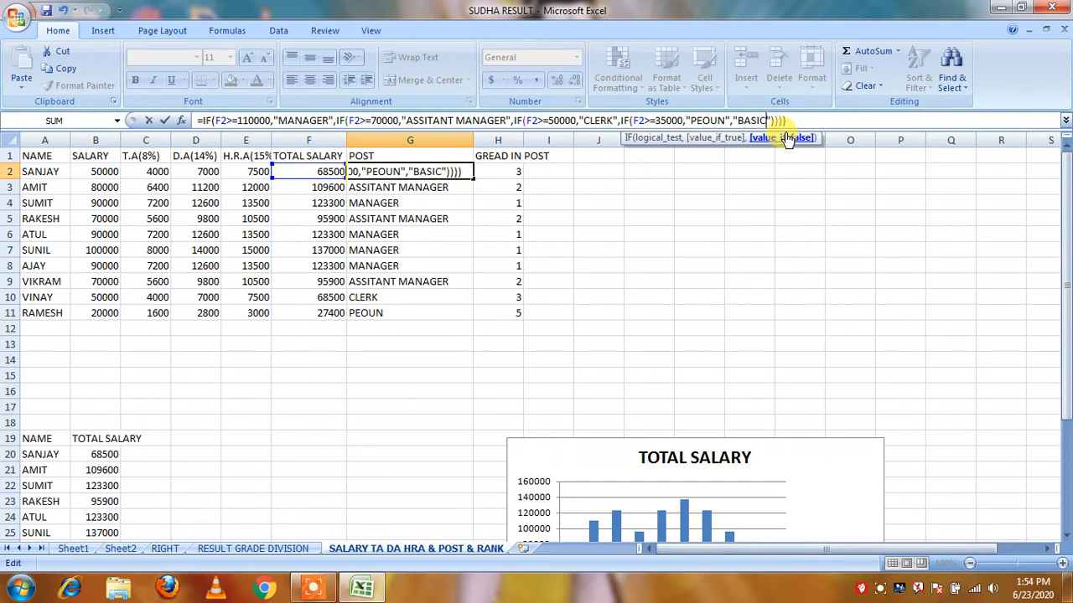
text( EM)
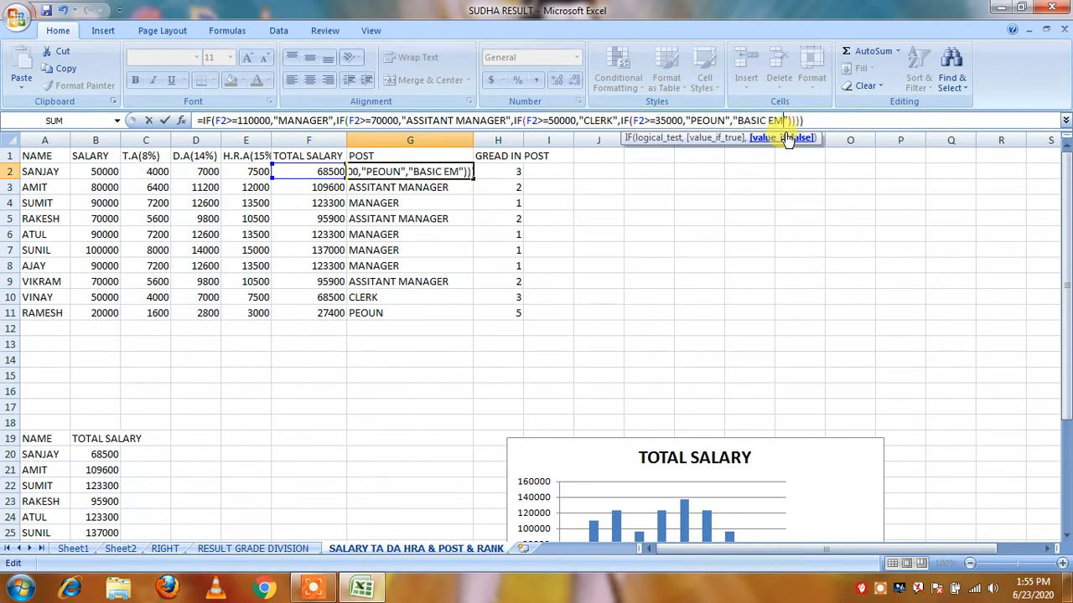
text(PLOYEE)
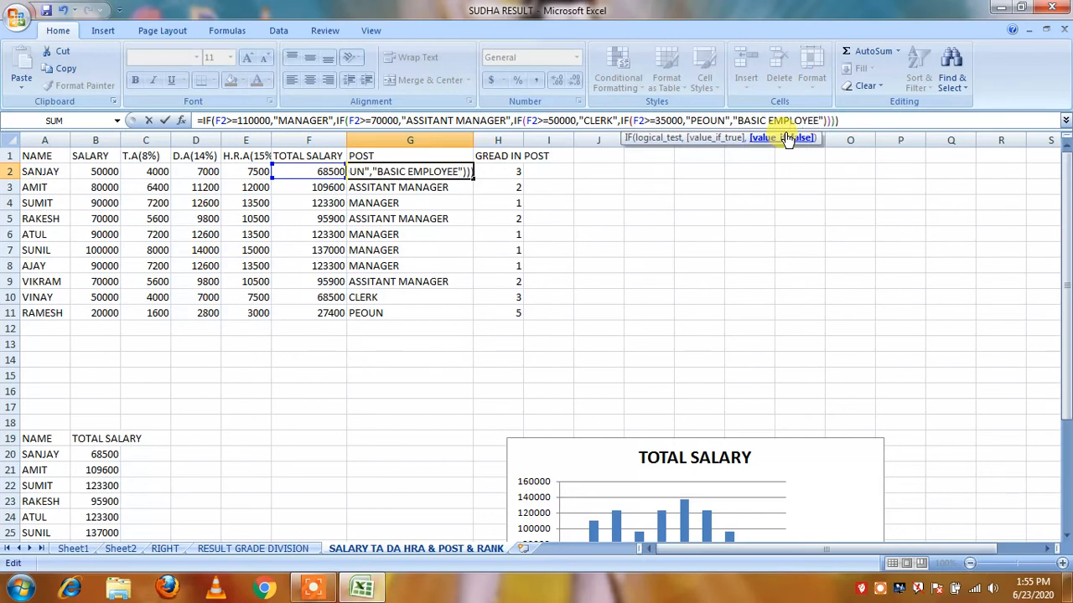
key(Return)
Copy the revised POST formula from G2 over the range G2 to G11.
key(Down)
key(Up)
key(Up)
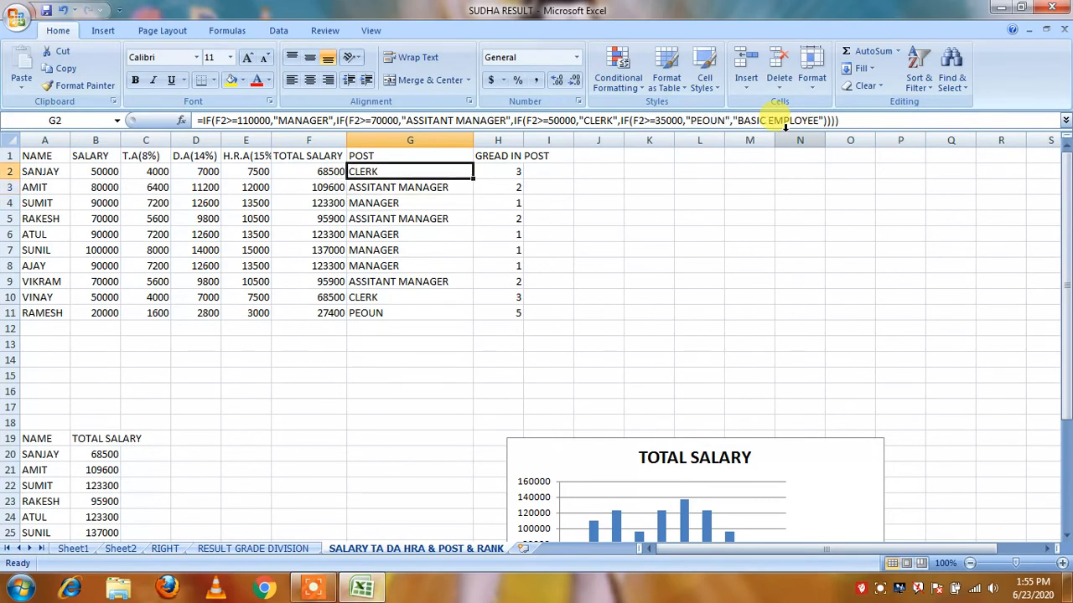
key(ctrl+c)
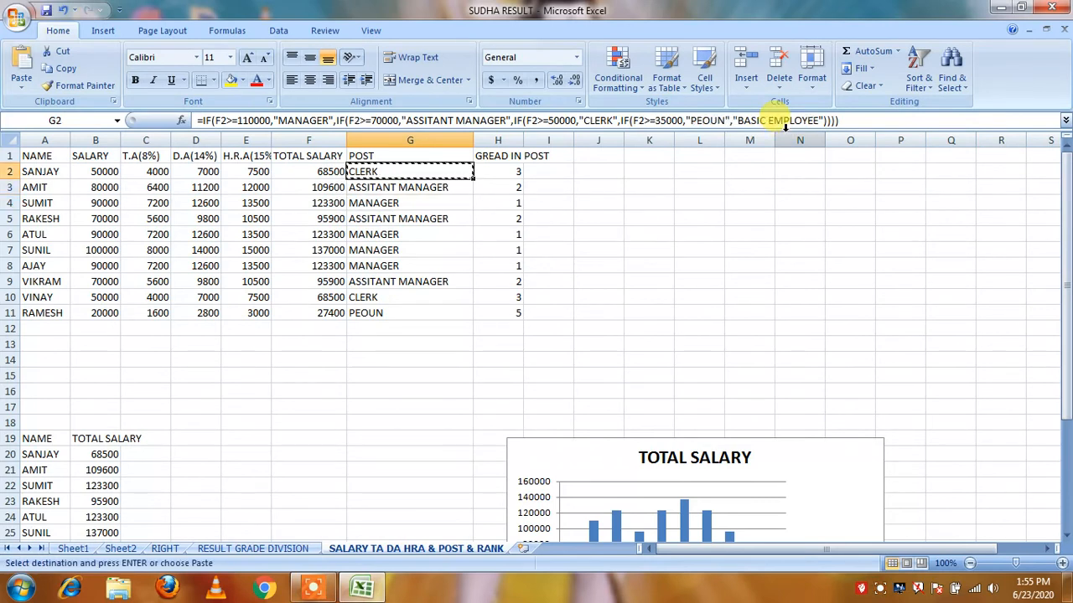
key(shift+Down)
key(shift+Down)
key(shift+Down)
key(shift+Down)
key(shift+Down)
key(shift+Down)
key(shift+Down)
key(shift+Down)
key(shift+Down)
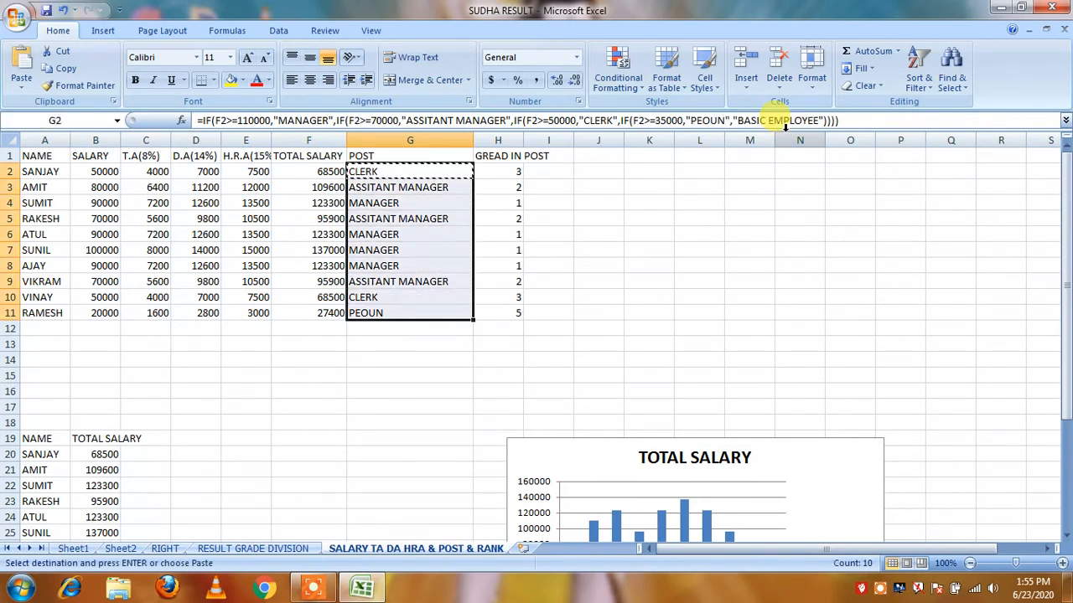
key(Return)
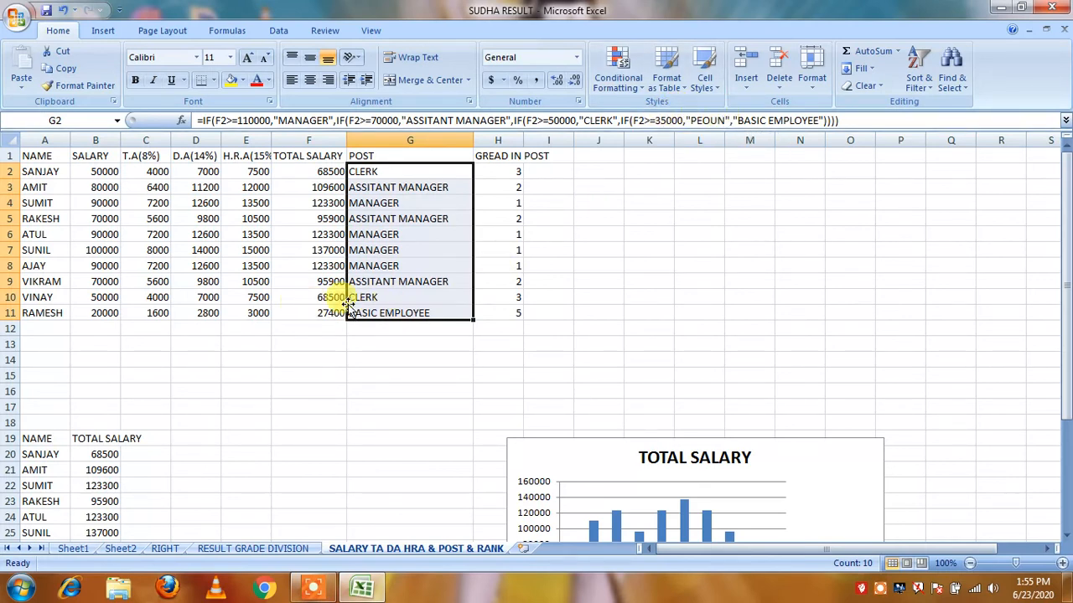
click(96, 297)
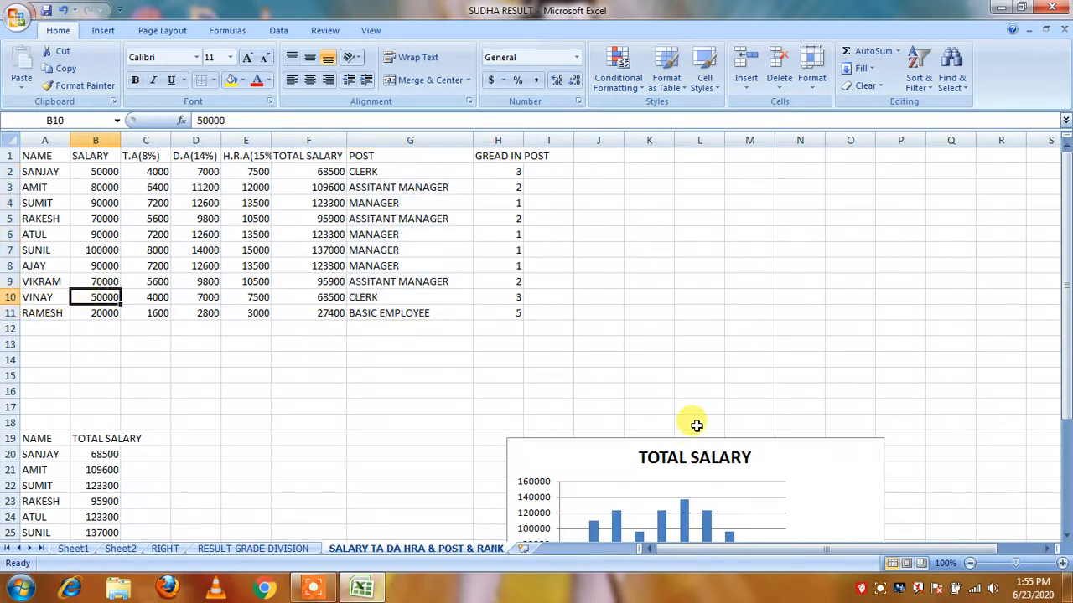
Try a salary of 25000 in B10, and set the B10 salary to 35000.
text(2)
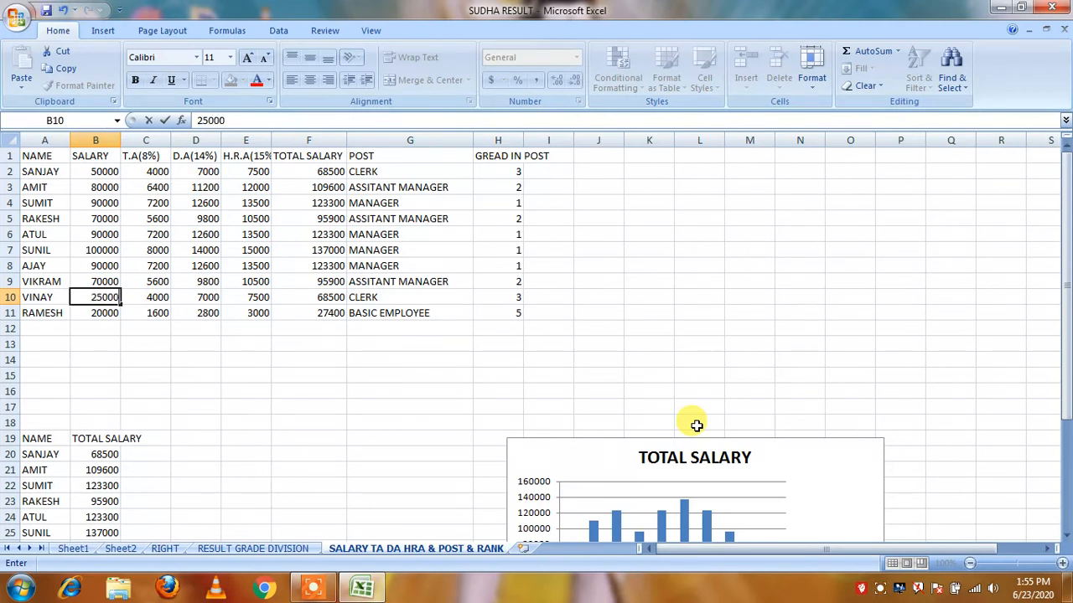
key(Return)
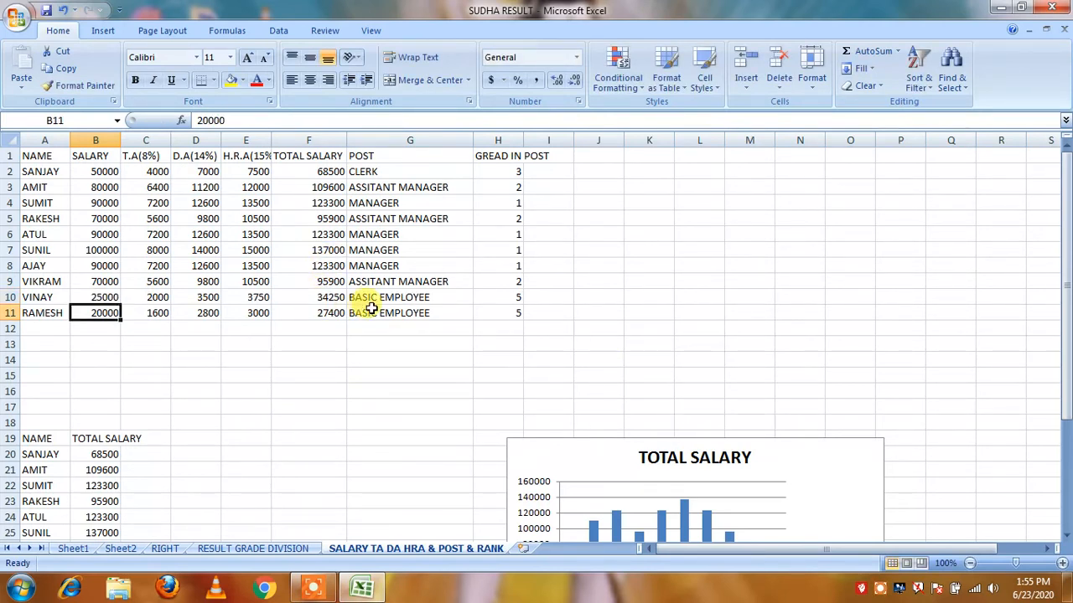
click(113, 298)
text(3)
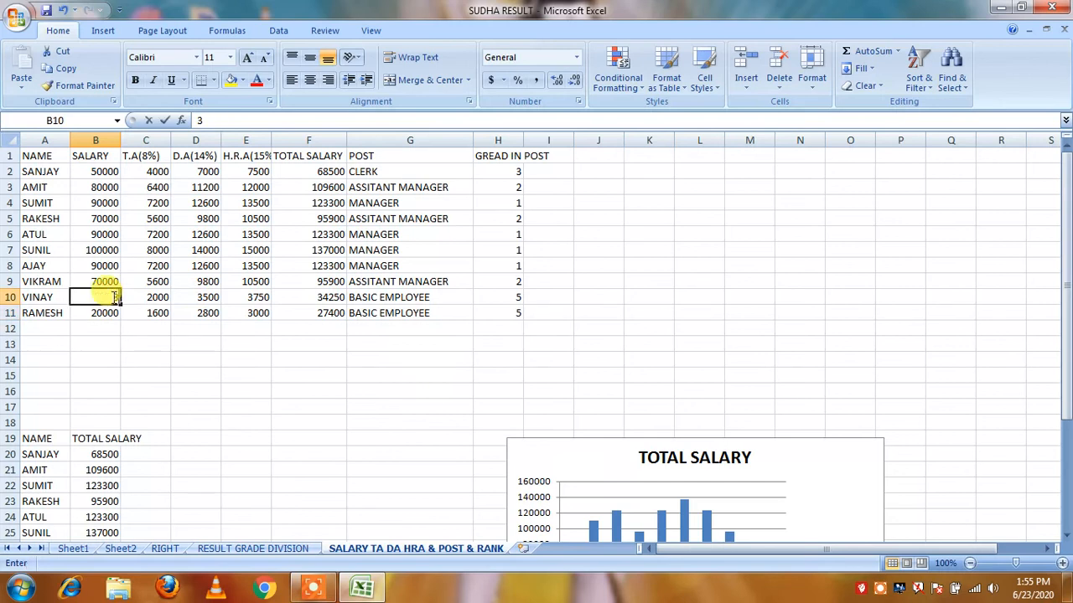
text(5000)
key(Return)
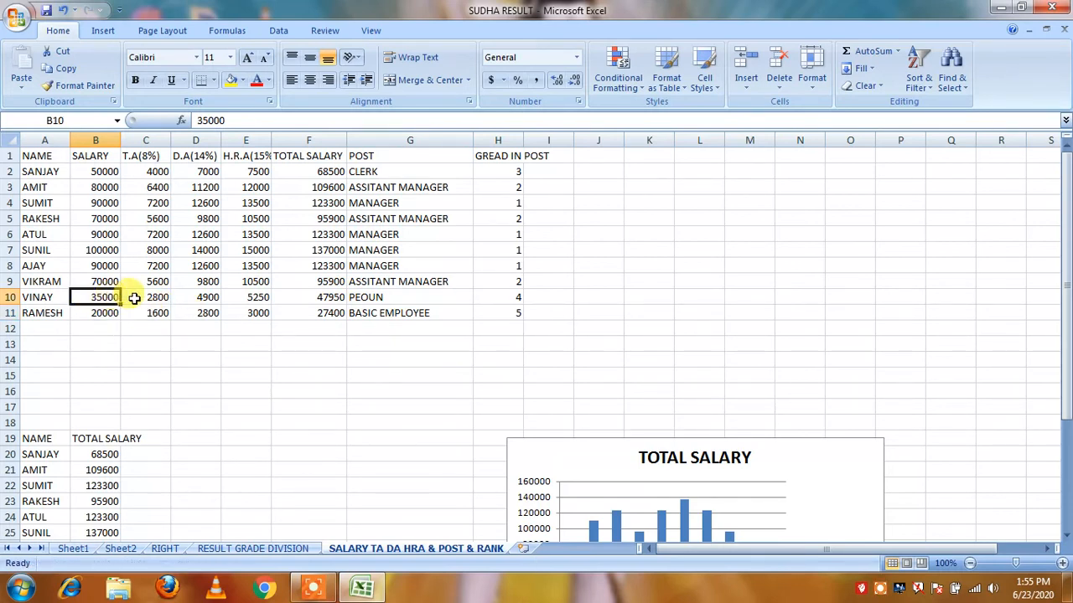
Review the T.A, D.A, H.R.A, POST and grade formulas in row 10 and the whole salary table.
click(147, 298)
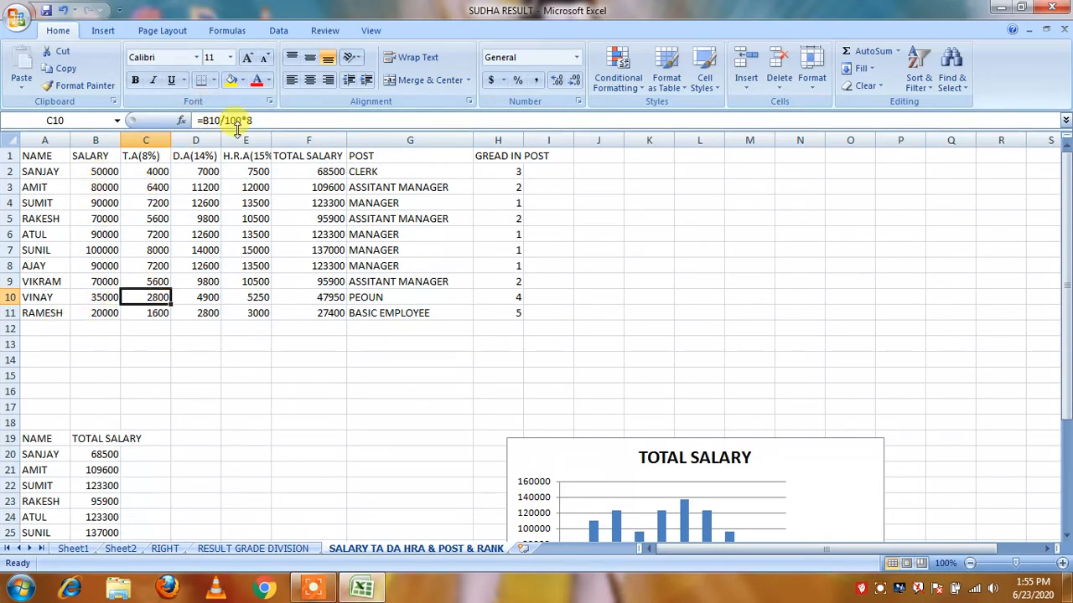
click(189, 295)
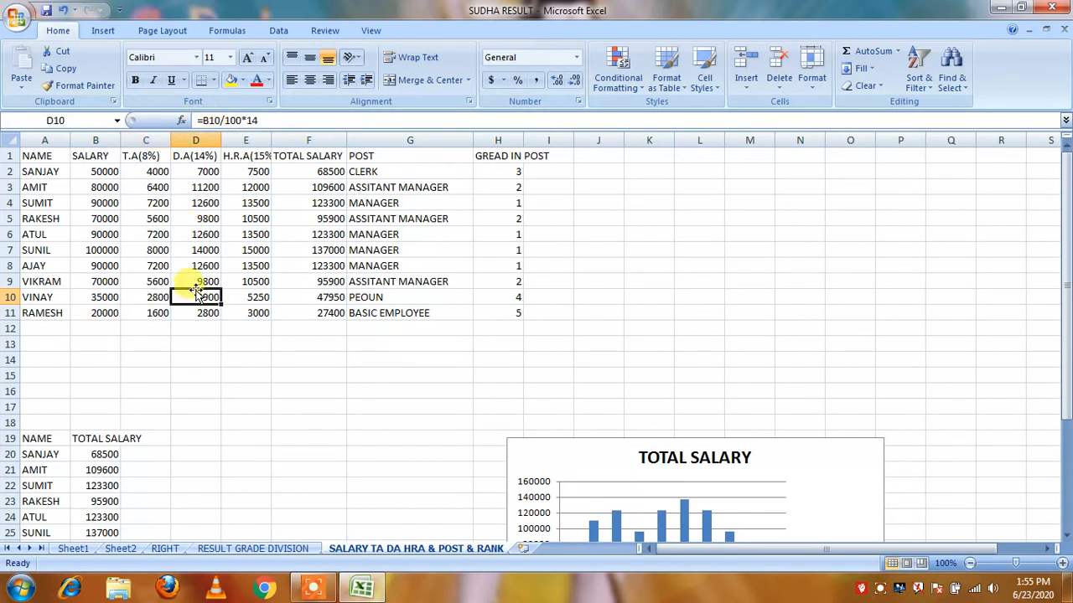
click(238, 296)
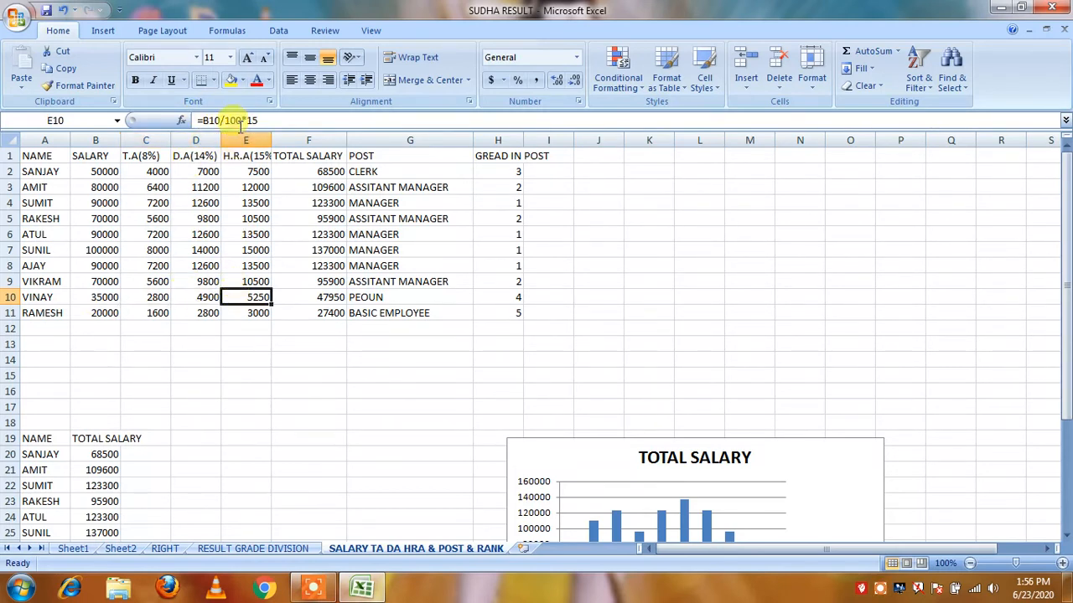
click(319, 299)
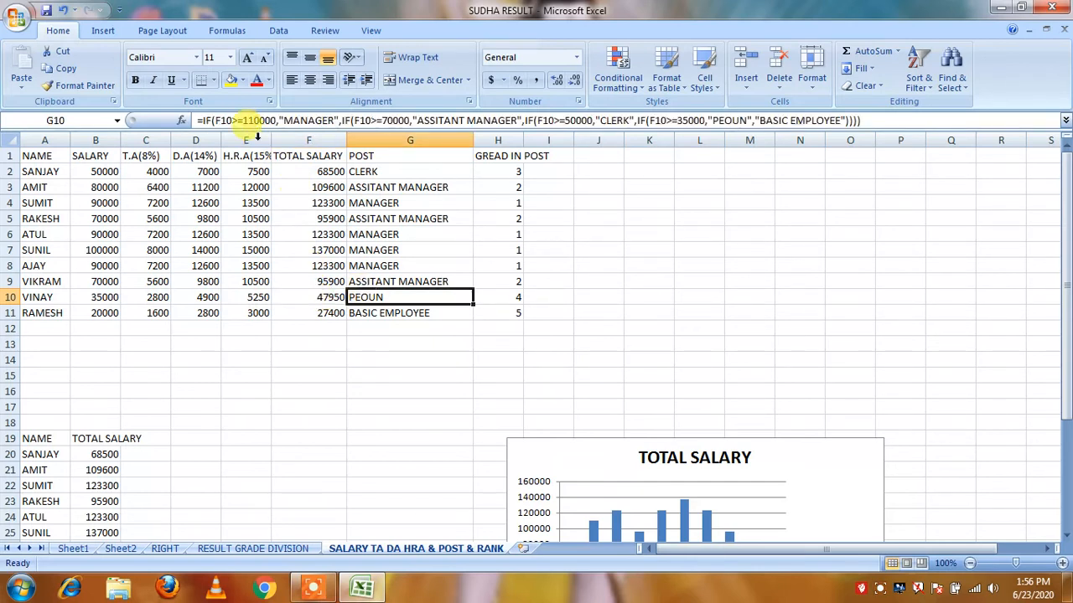
click(494, 296)
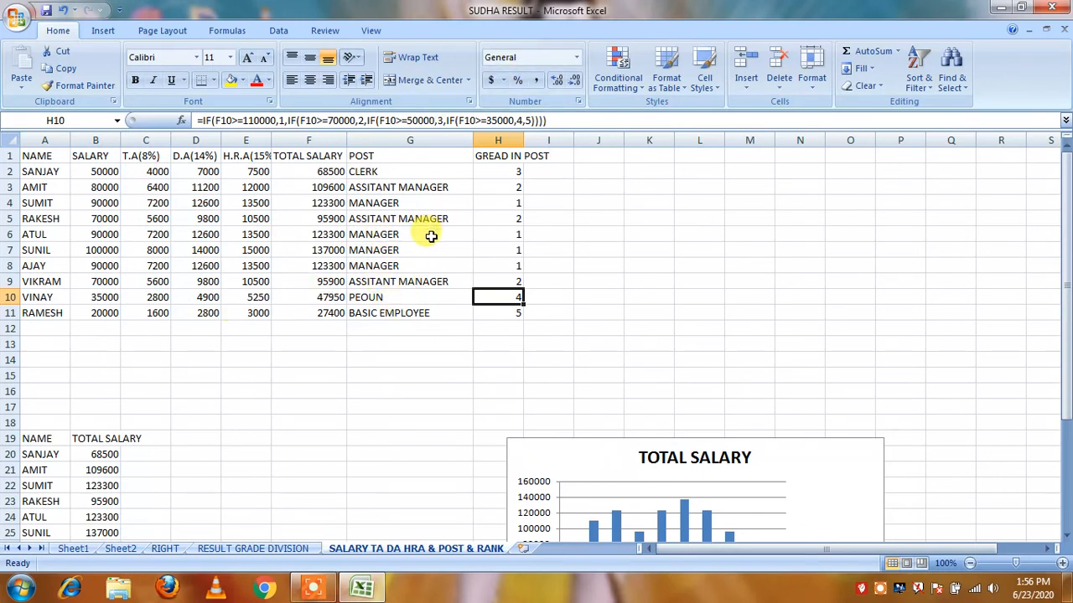
drag(31, 160, 544, 314)
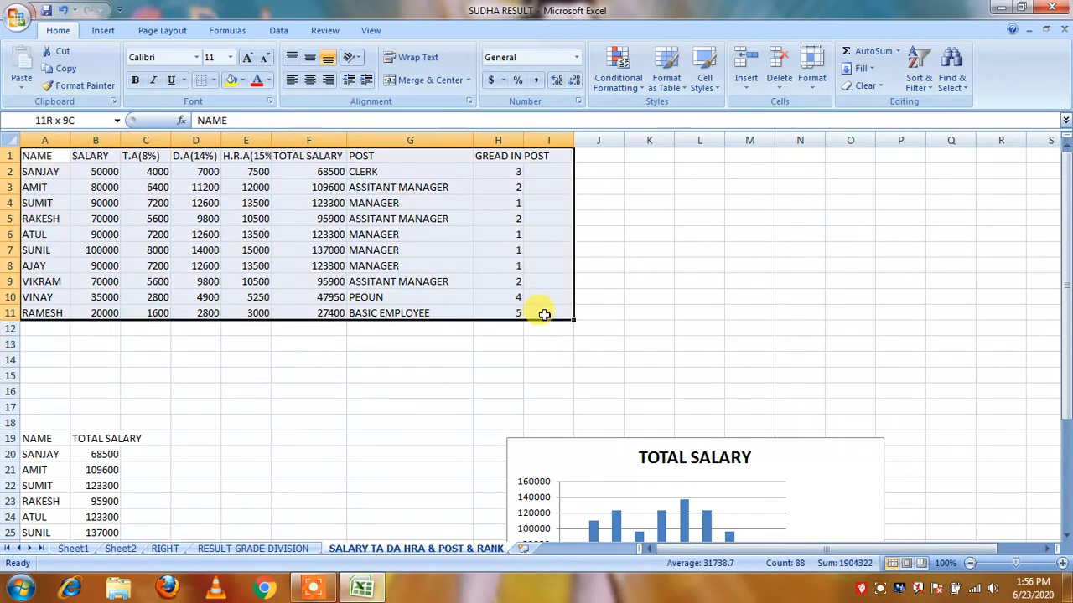
click(235, 390)
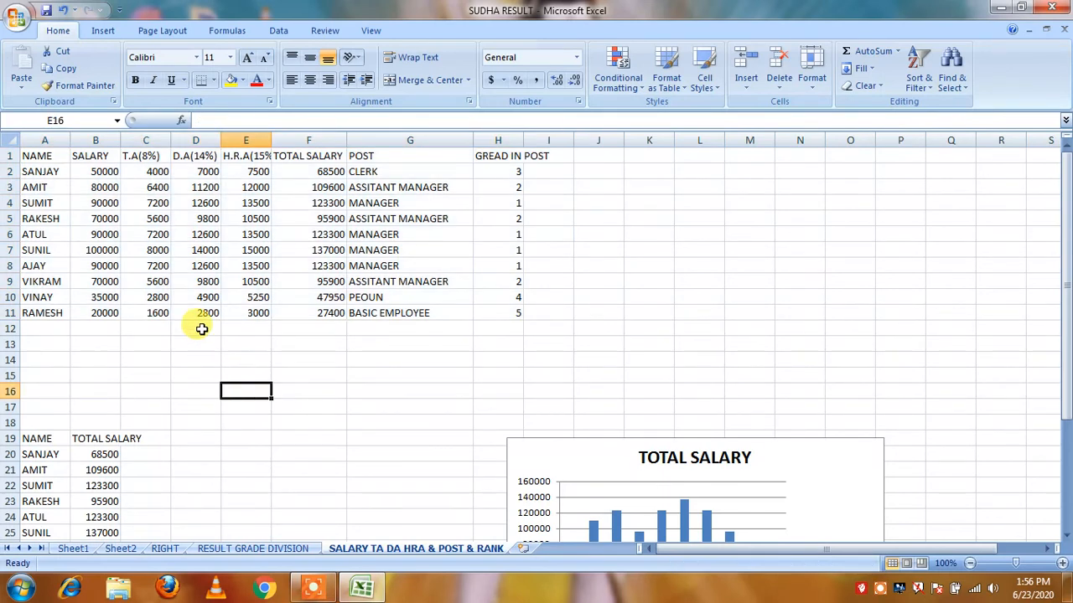
Make the header row A1 to I1 bold with font size 14.
drag(37, 156, 529, 156)
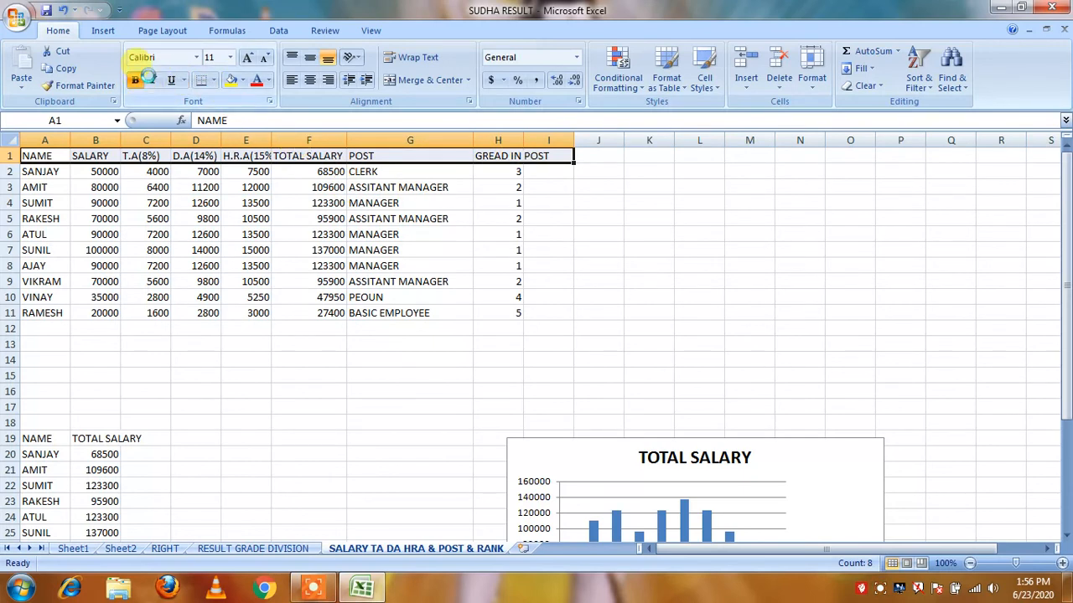
click(252, 59)
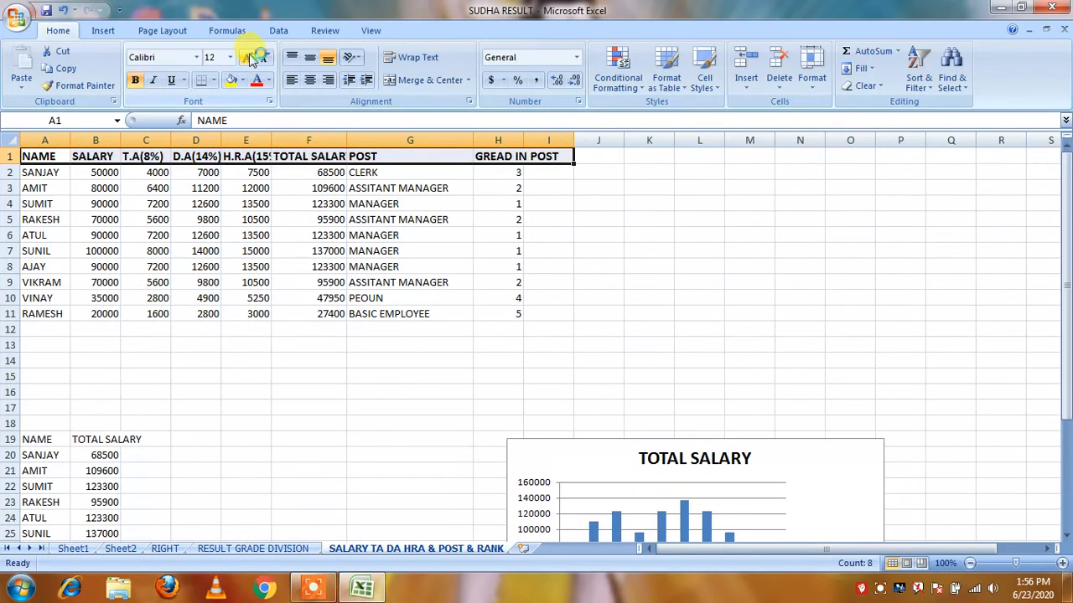
click(252, 59)
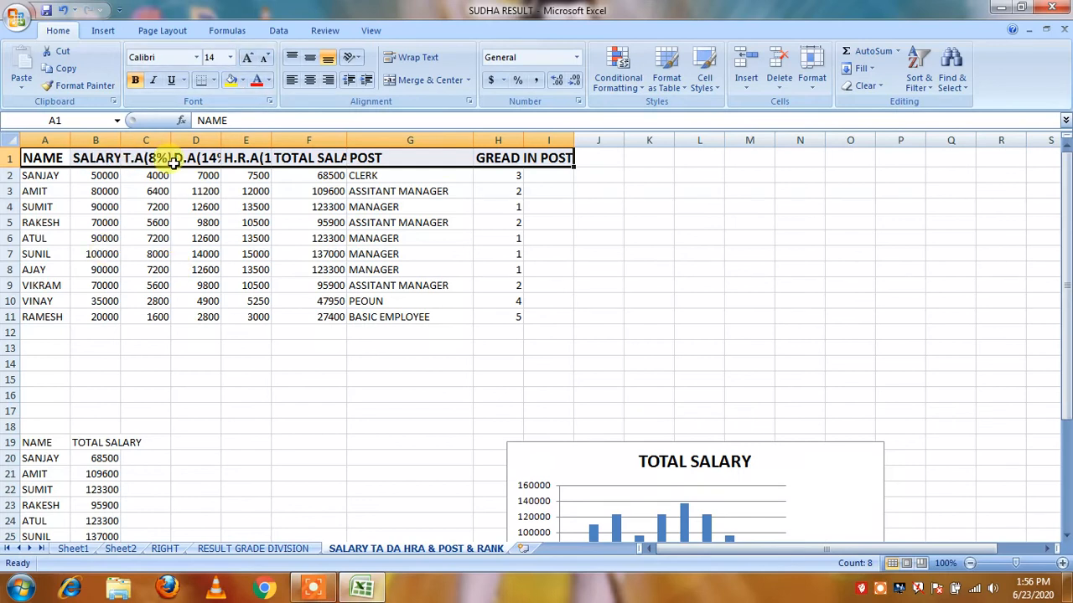
Set the width of columns A to I to 14.
click(813, 80)
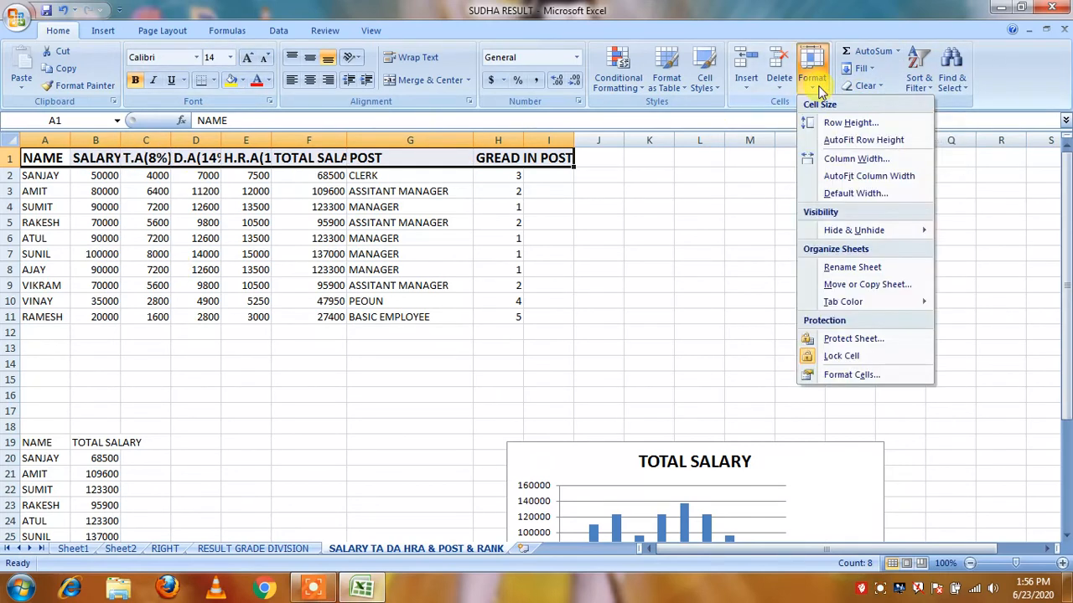
click(851, 160)
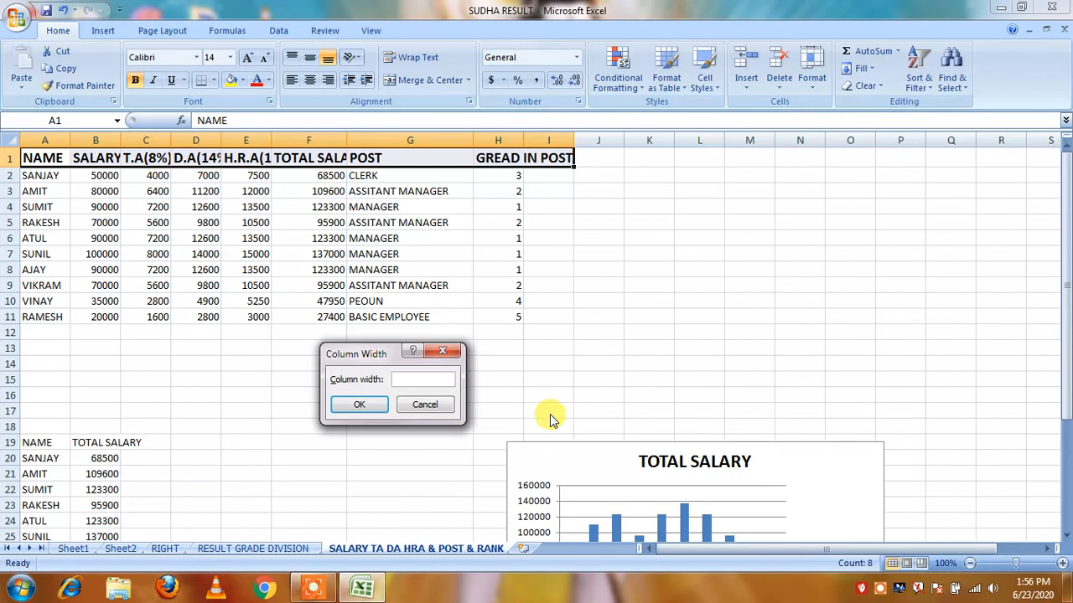
text(14)
click(357, 406)
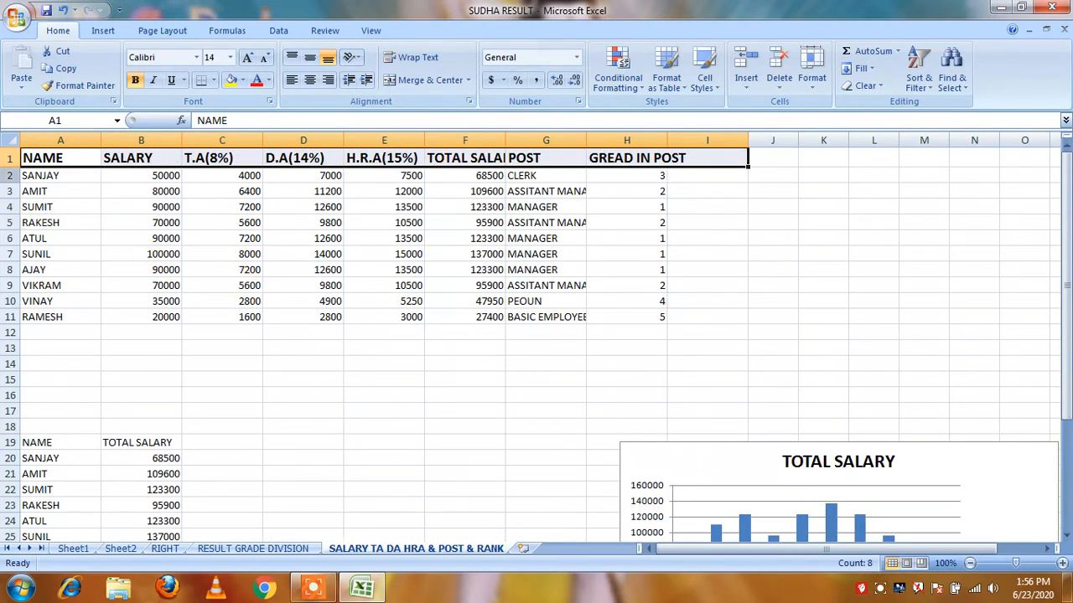
Set the height of rows 2 to 12 to 20.
drag(22, 175, 660, 339)
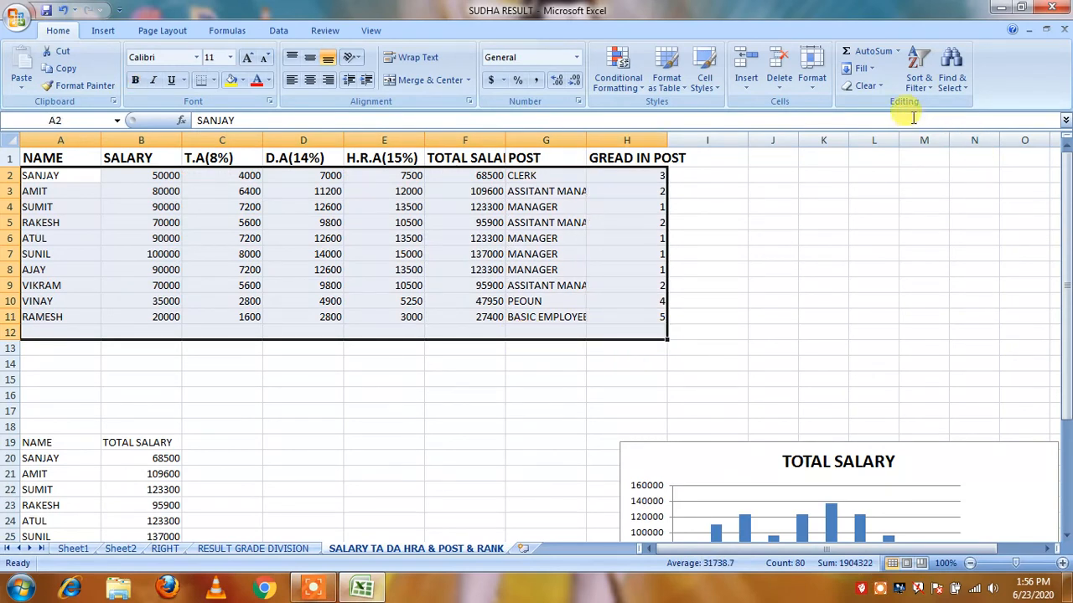
click(825, 74)
click(834, 123)
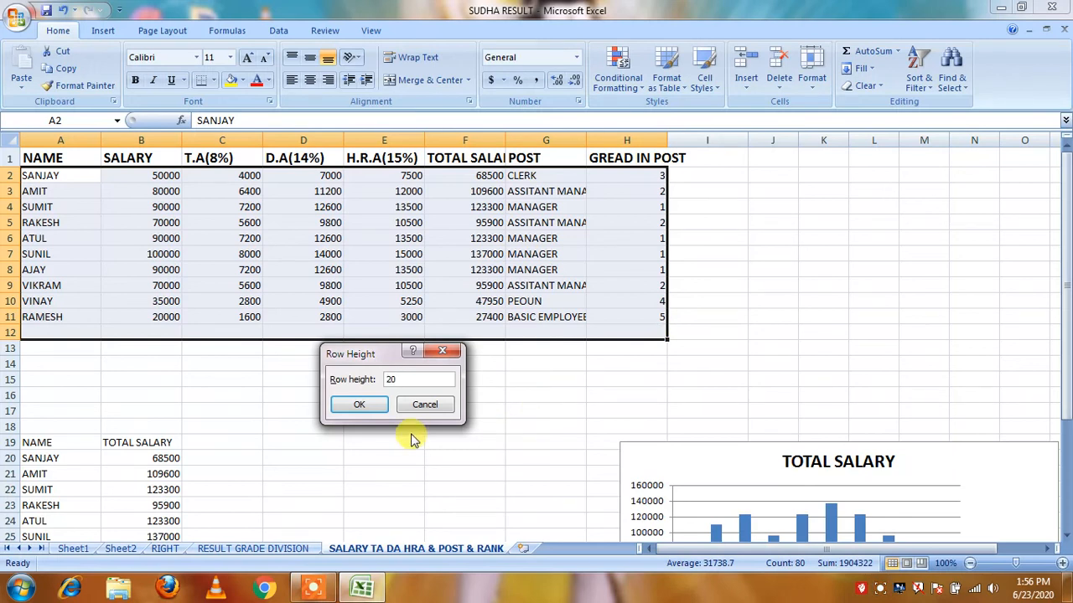
click(359, 405)
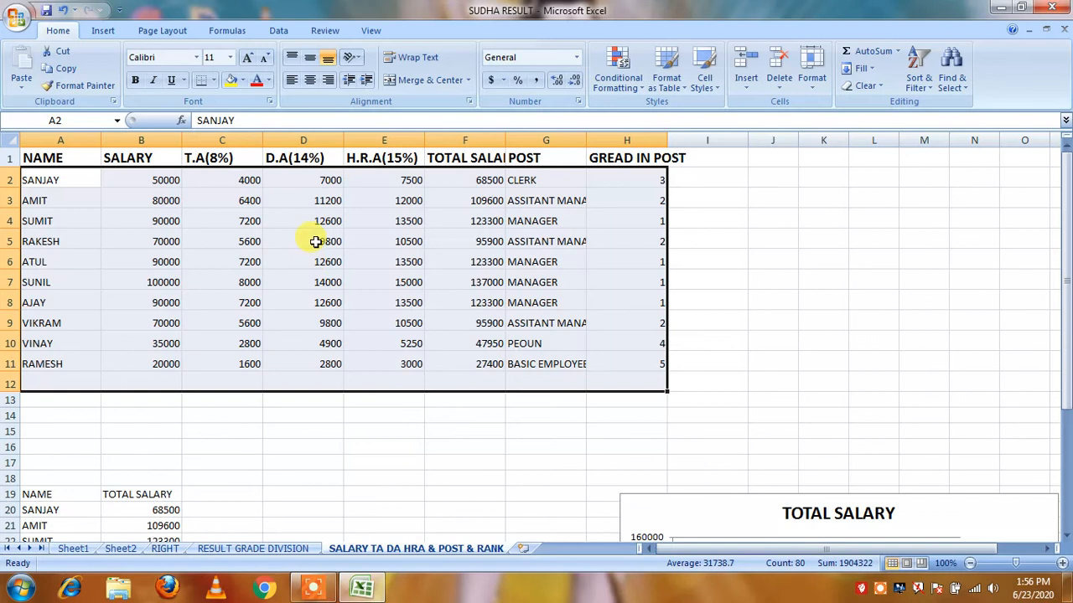
Format the data range A2 to H12 in Adobe Garamond Pro Bold at font size 12.
drag(35, 181, 620, 385)
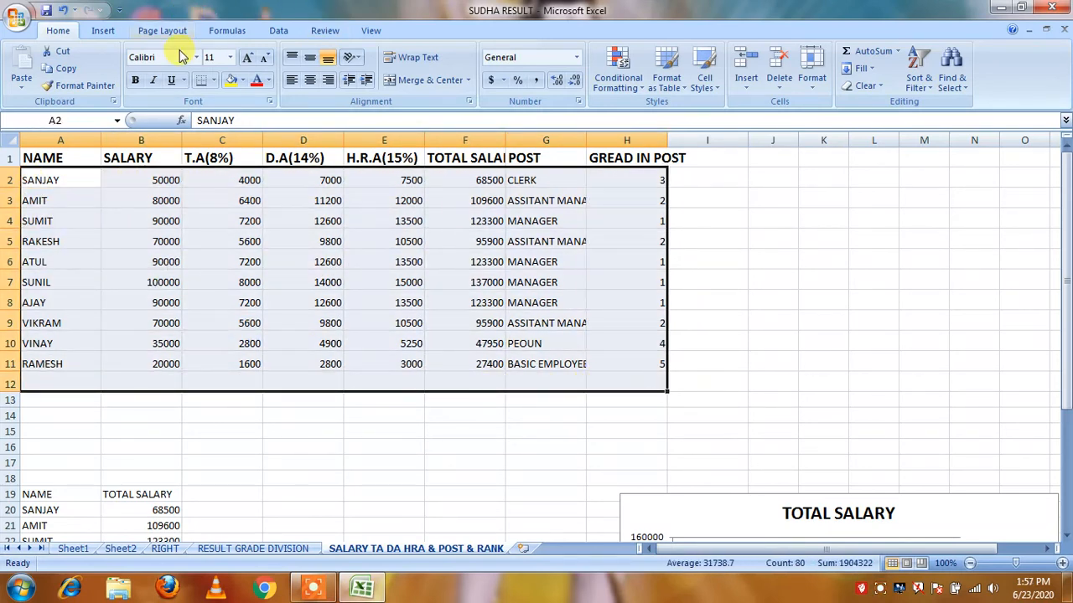
click(248, 59)
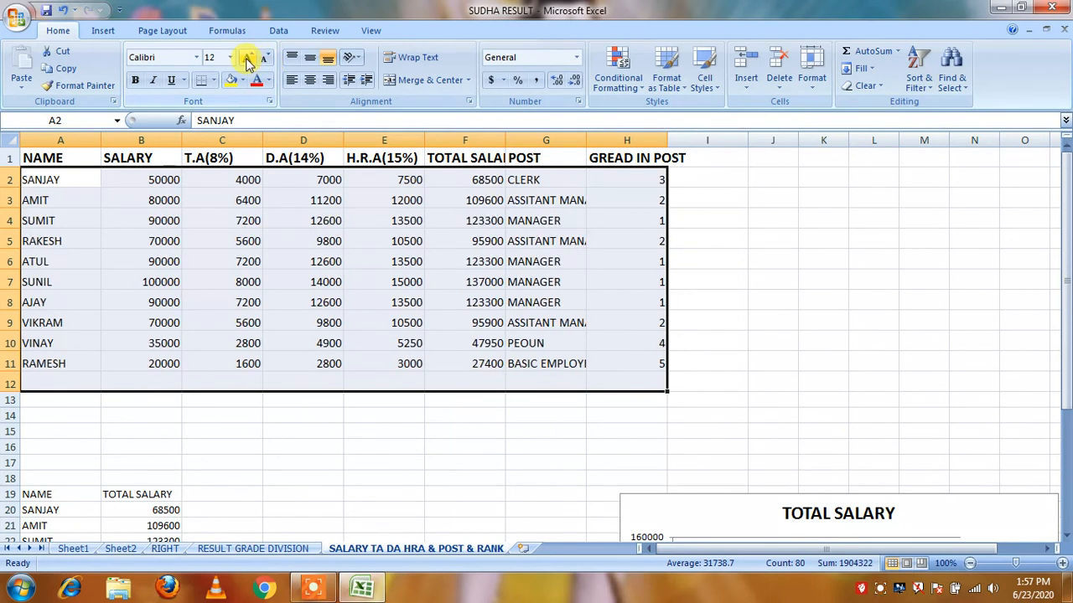
click(196, 57)
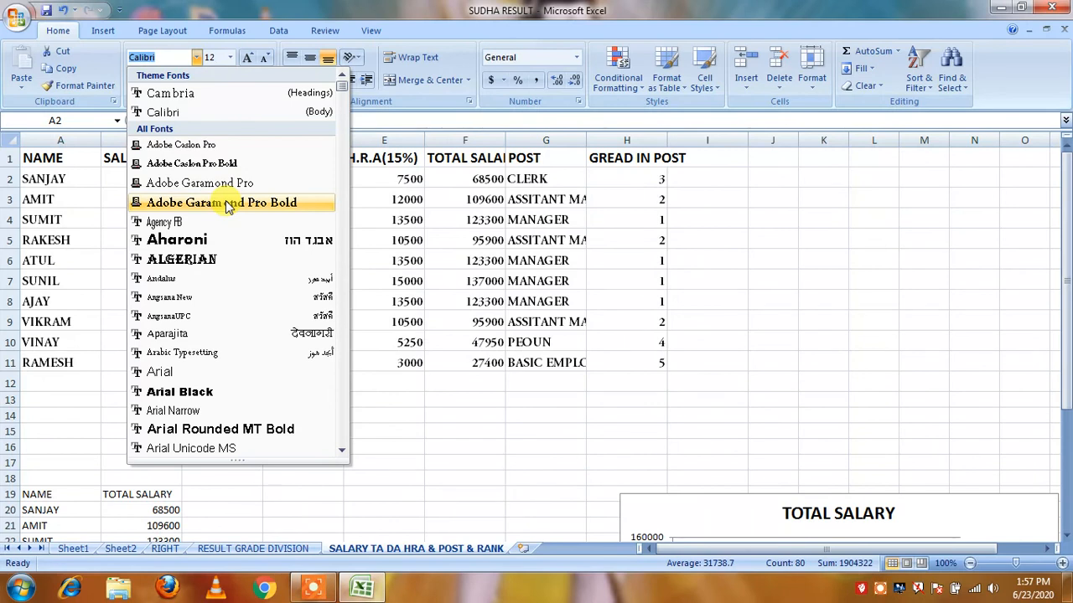
click(228, 207)
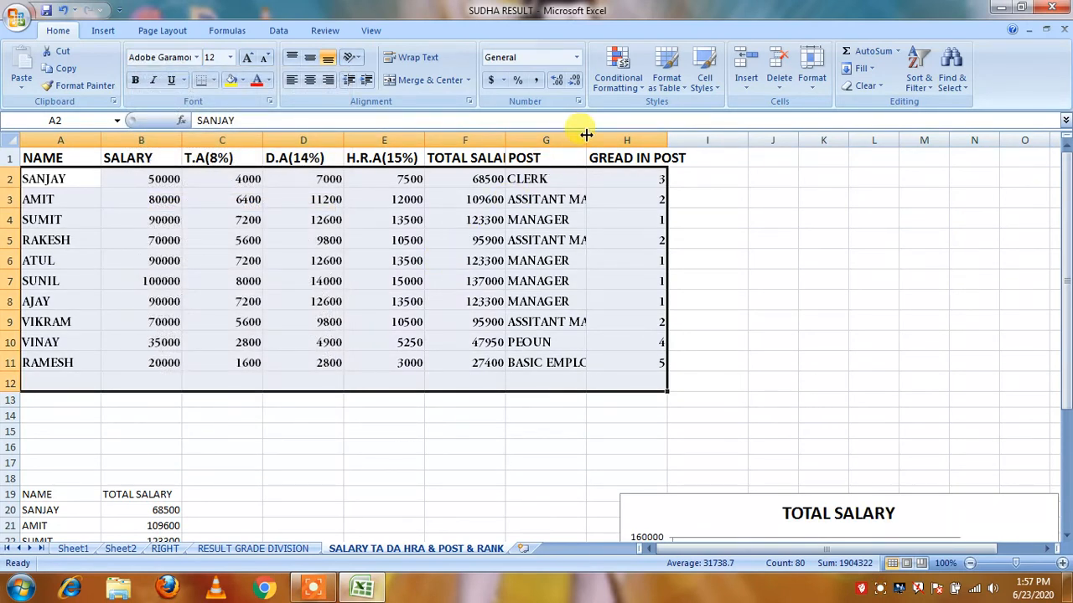
Widen the POST, T.A, D.A, H.R.A and TOTAL SALARY columns to fit their contents, and narrow column H.
drag(586, 134, 649, 136)
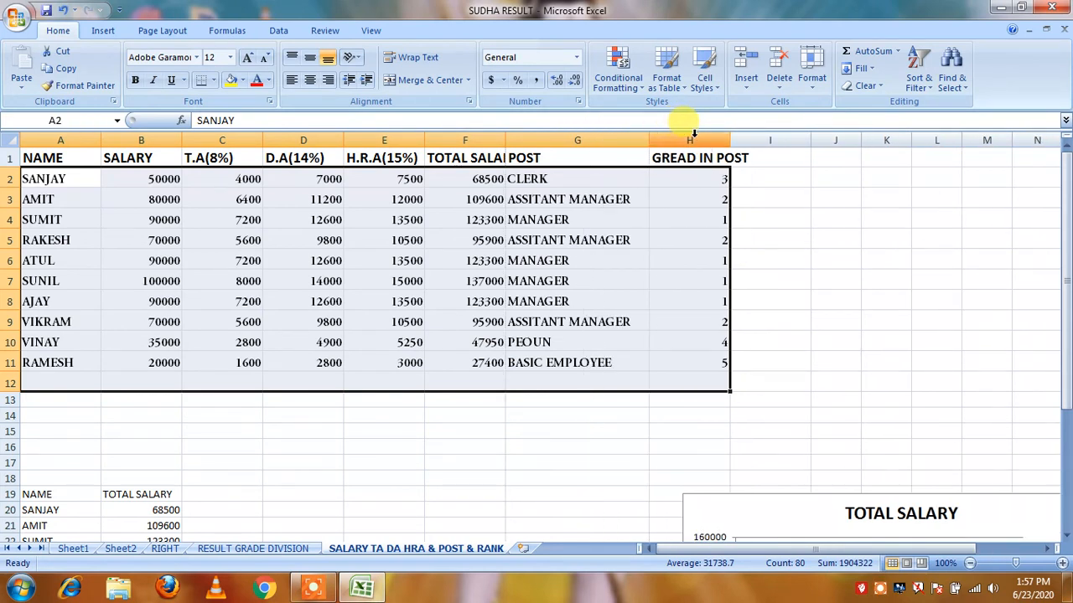
drag(730, 137, 697, 139)
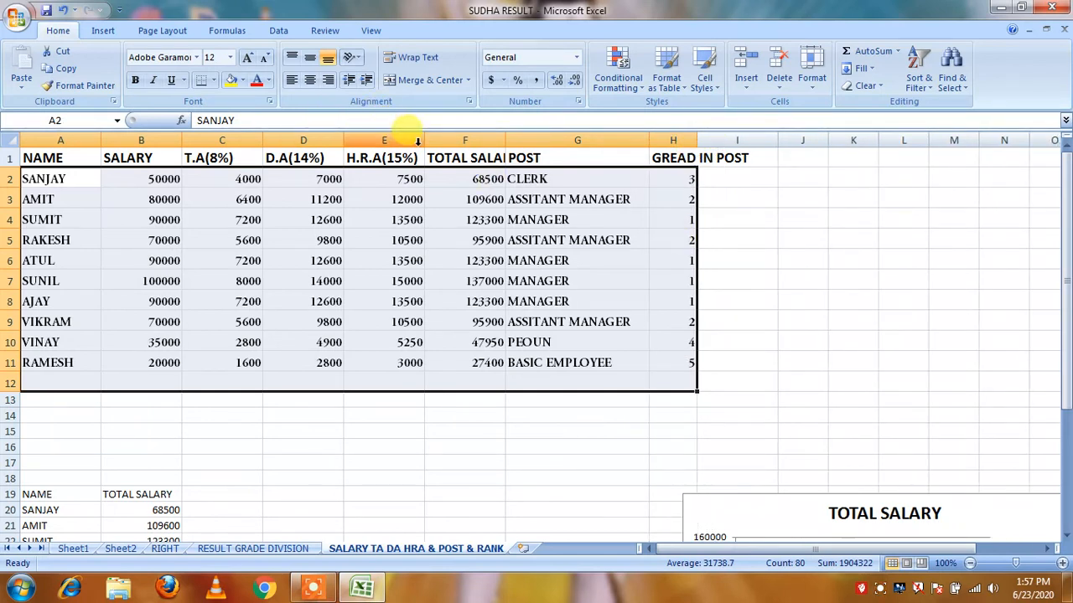
drag(423, 140, 444, 140)
drag(345, 138, 380, 139)
drag(263, 138, 301, 140)
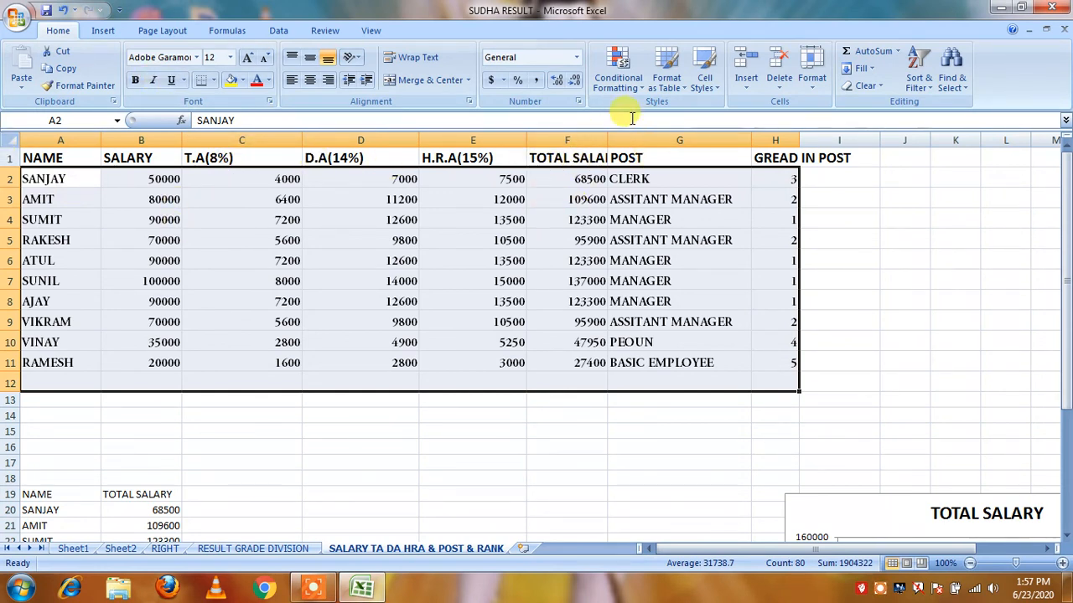
drag(605, 138, 628, 143)
Copy the POST formula from G2 to D14 and remove its equals sign so the formula shows as text.
click(630, 179)
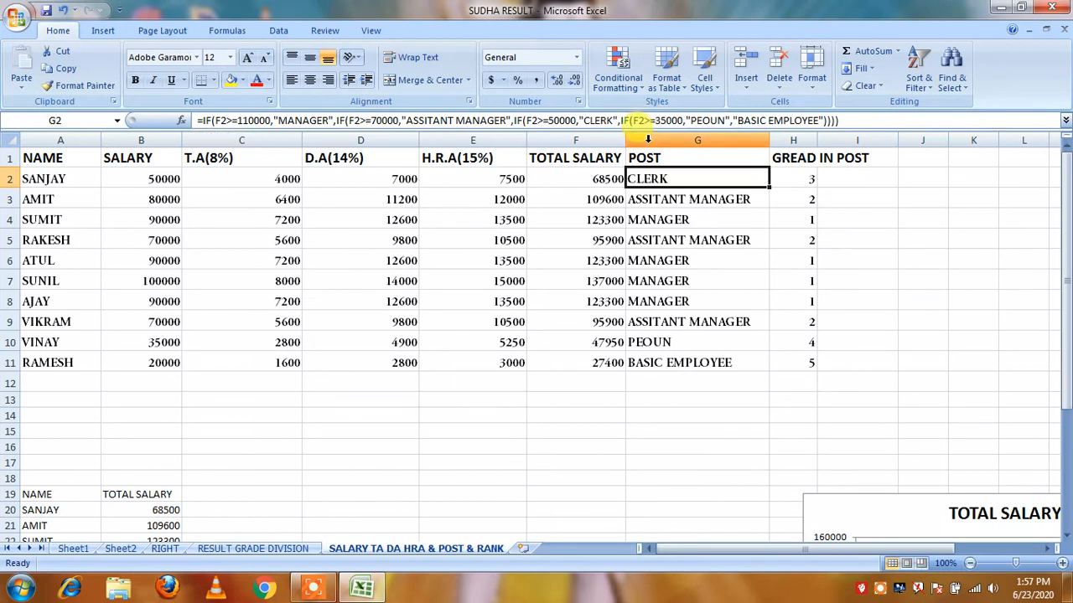
key(ctrl+c)
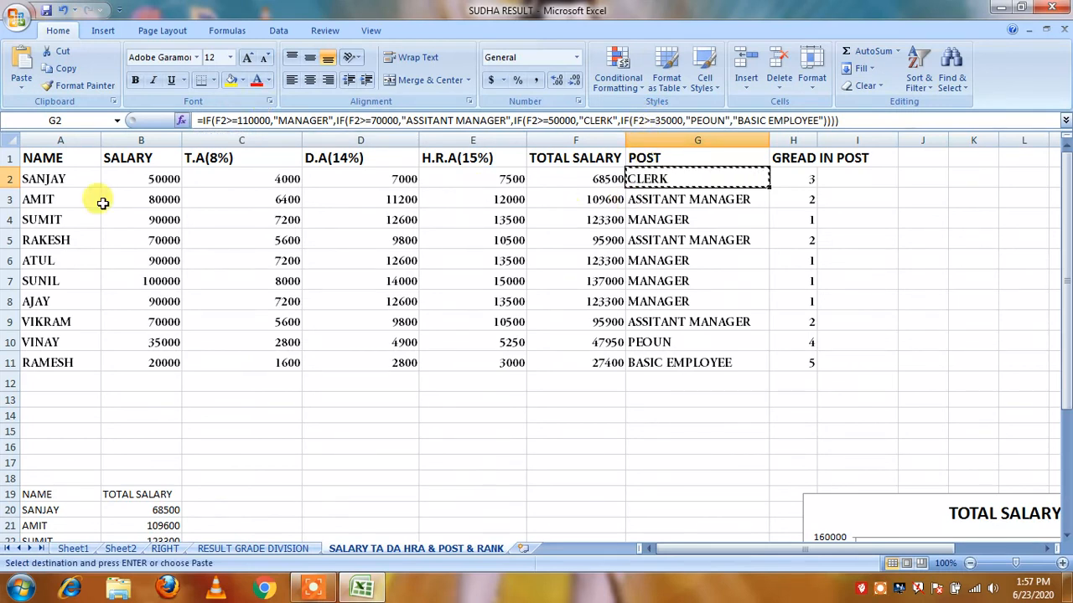
click(379, 413)
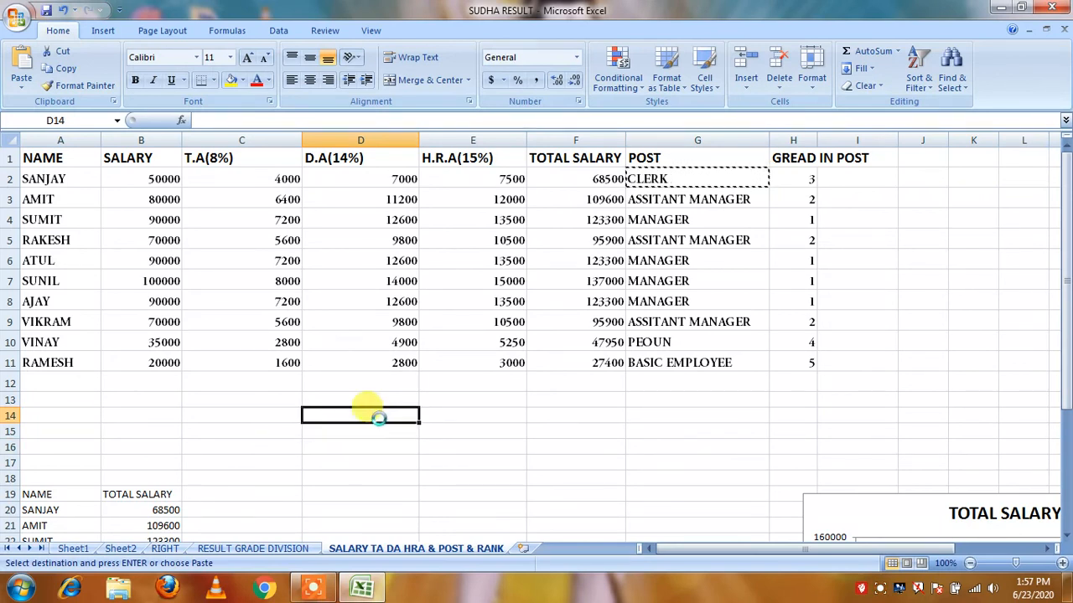
key(ctrl+v)
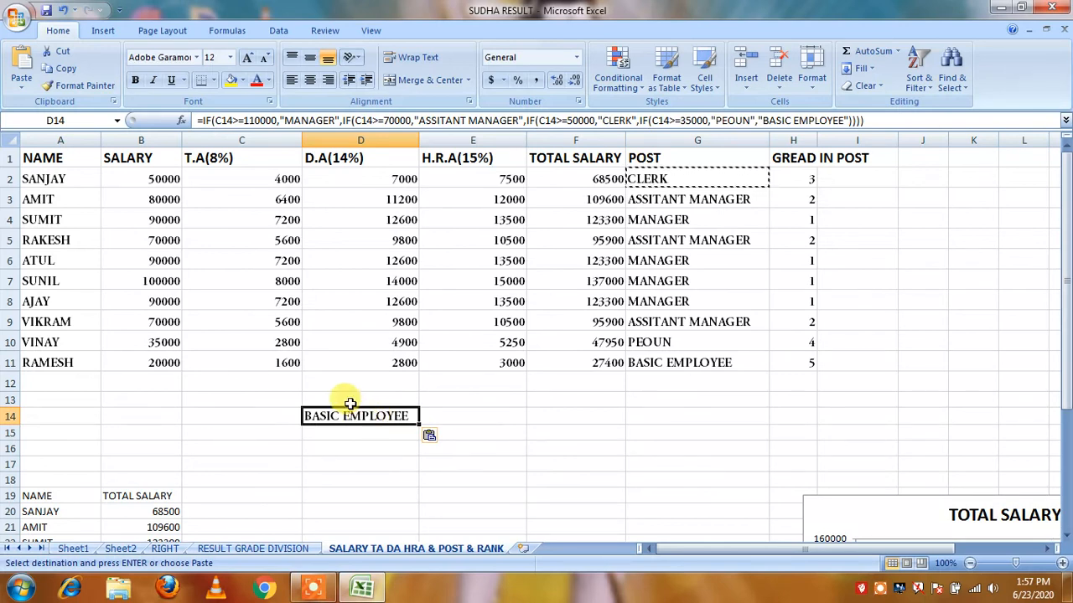
click(208, 121)
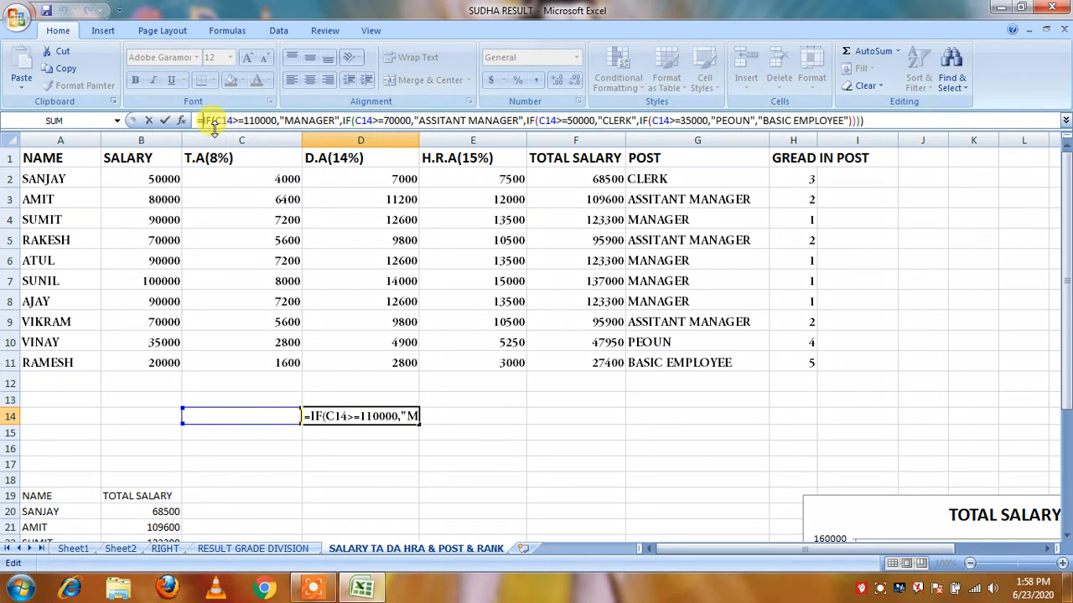
key(BackSpace)
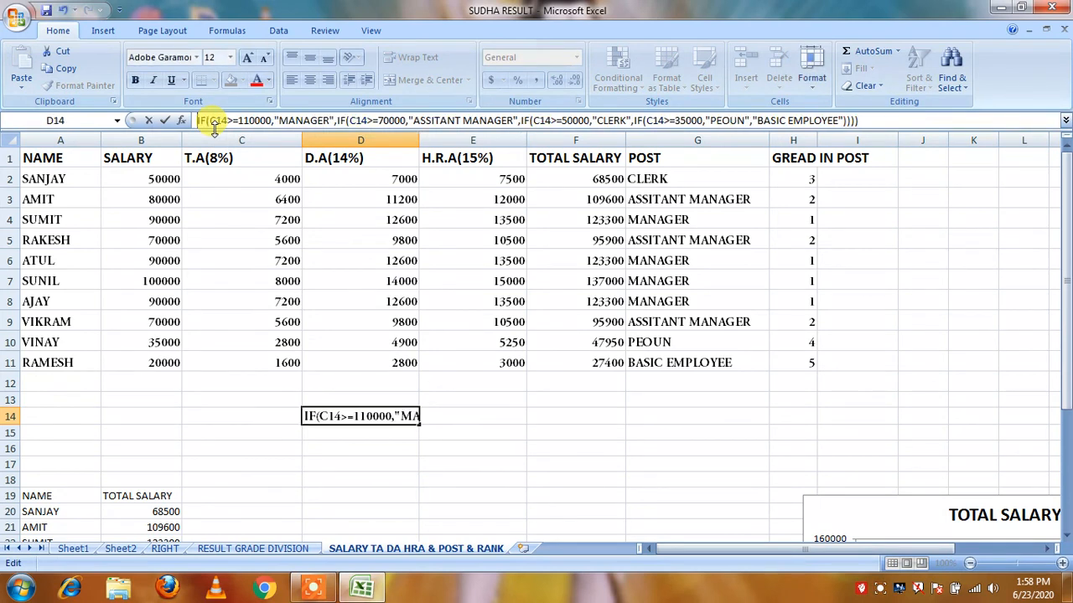
key(Return)
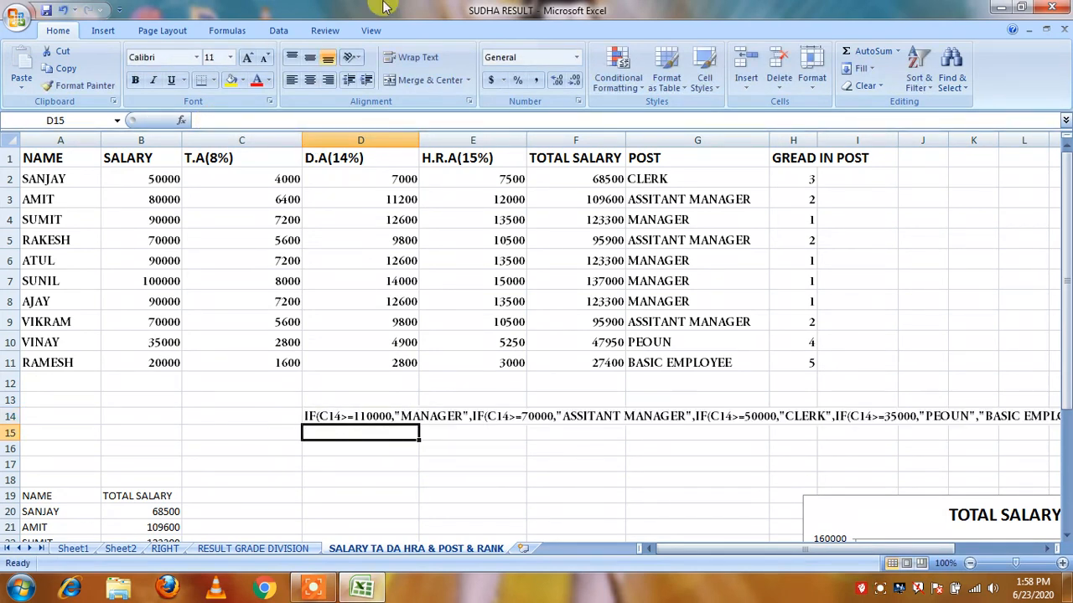
click(327, 419)
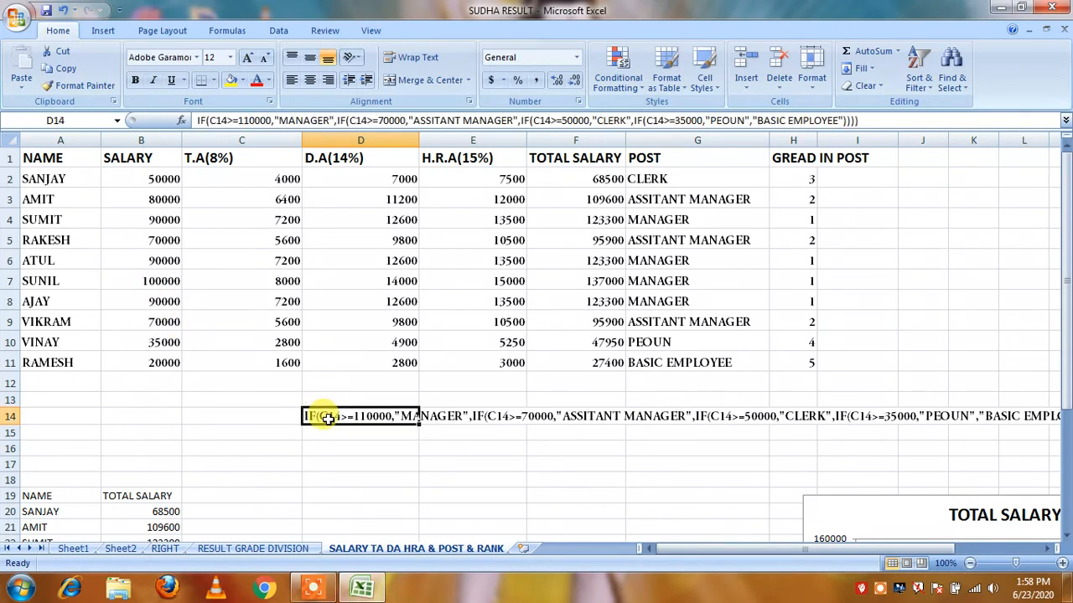
Move the POST formula text from D14 to A14.
key(ctrl+c)
click(52, 410)
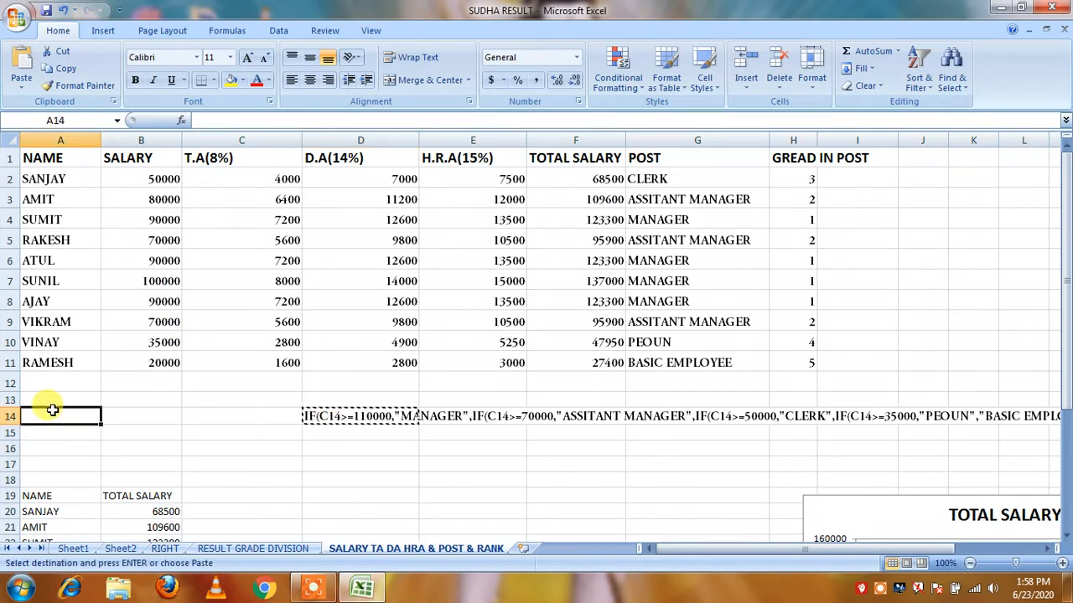
key(Return)
click(155, 449)
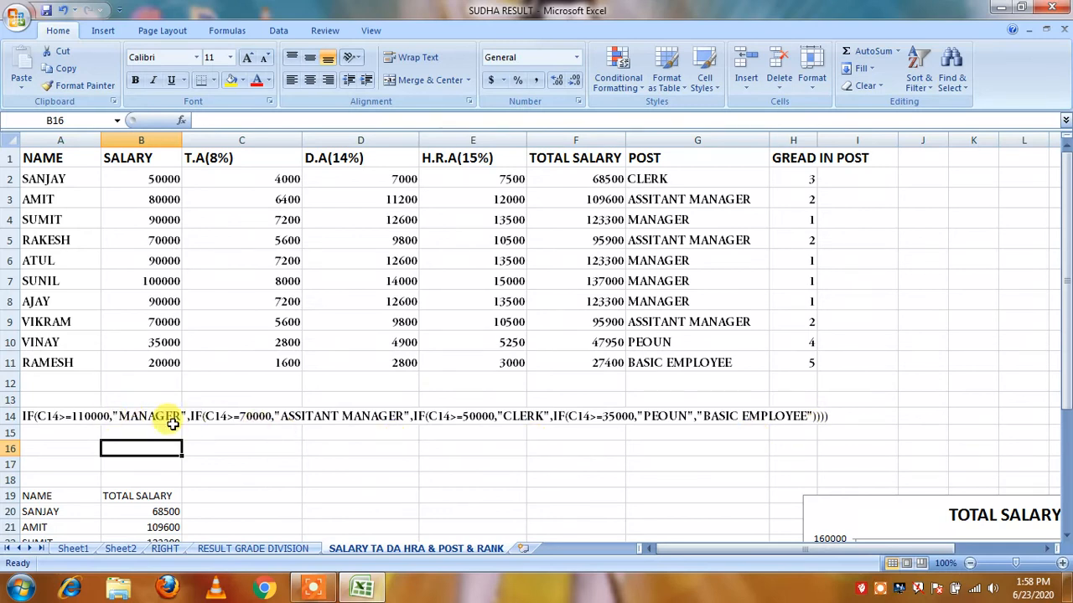
Examine the POST formula text in row 14 at 130% zoom, and return the sheet to 100%.
ctrl+scroll(171, 423, up, 2)
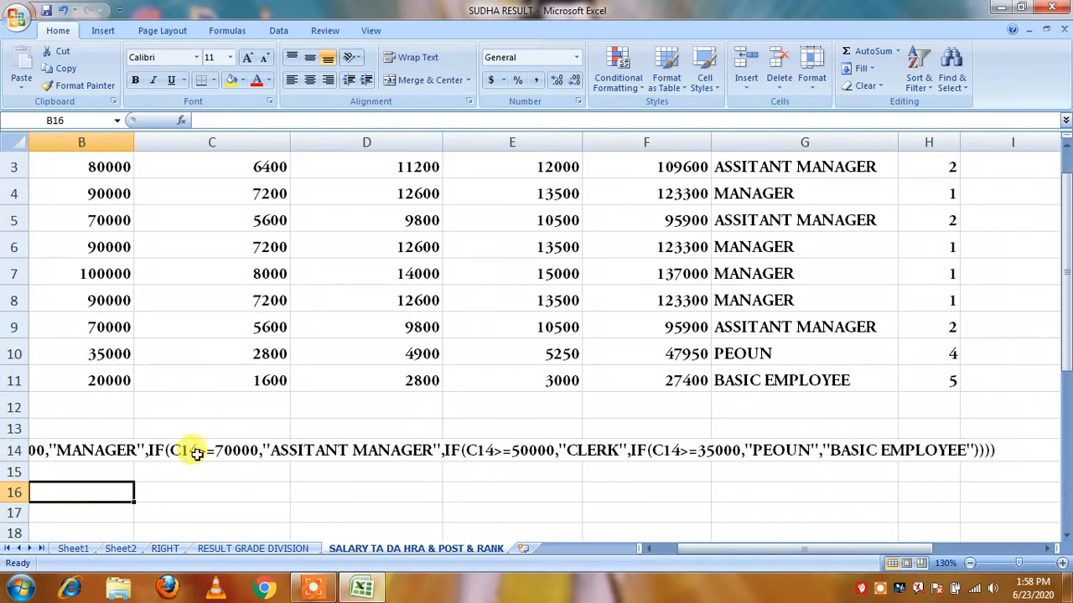
drag(709, 553, 682, 553)
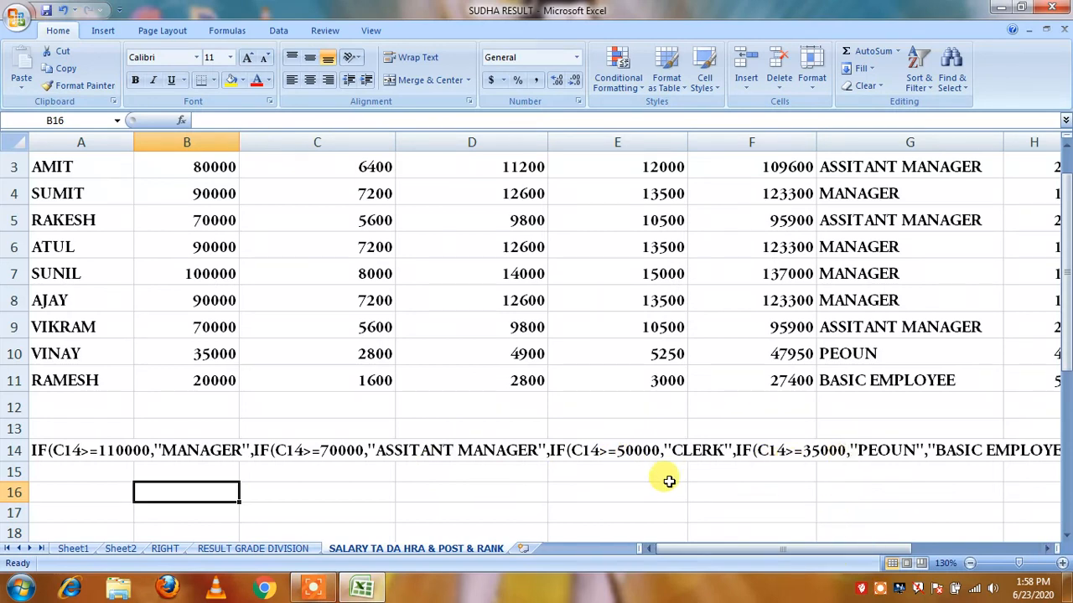
drag(820, 550, 791, 549)
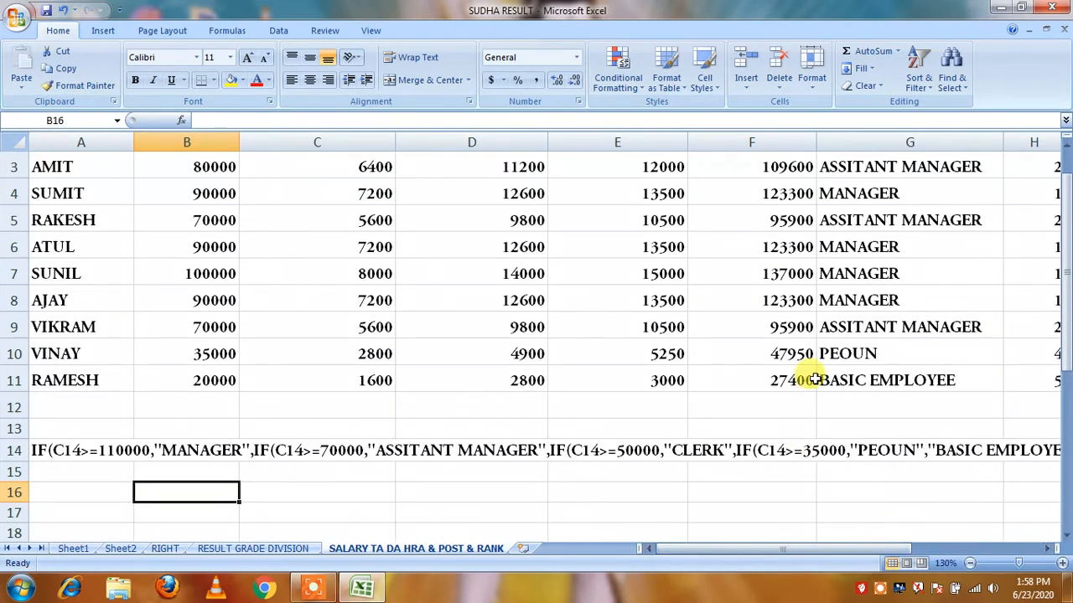
scroll(815, 379, down, 2)
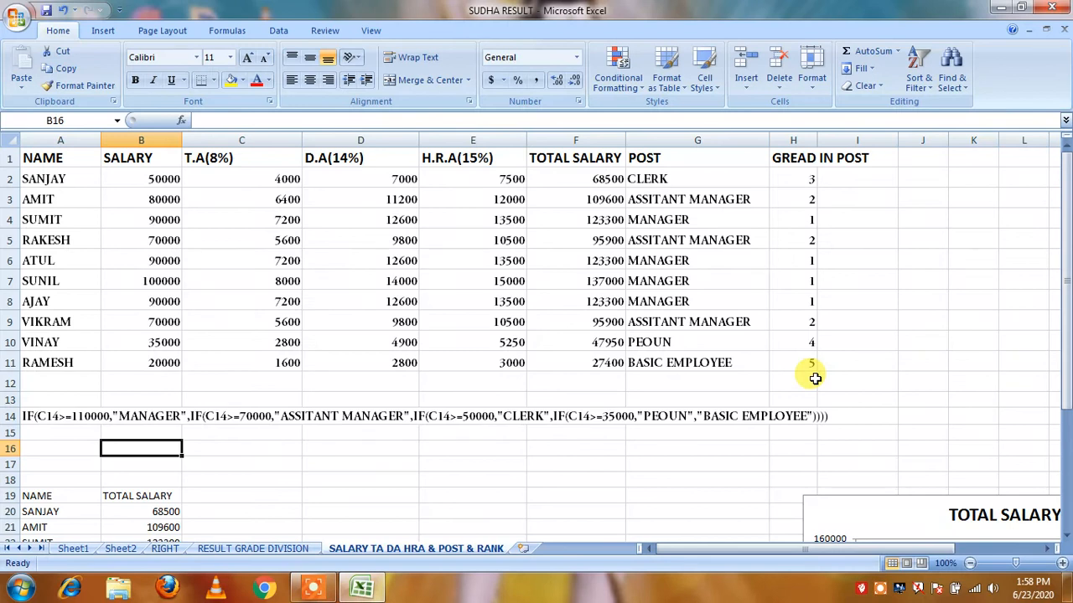